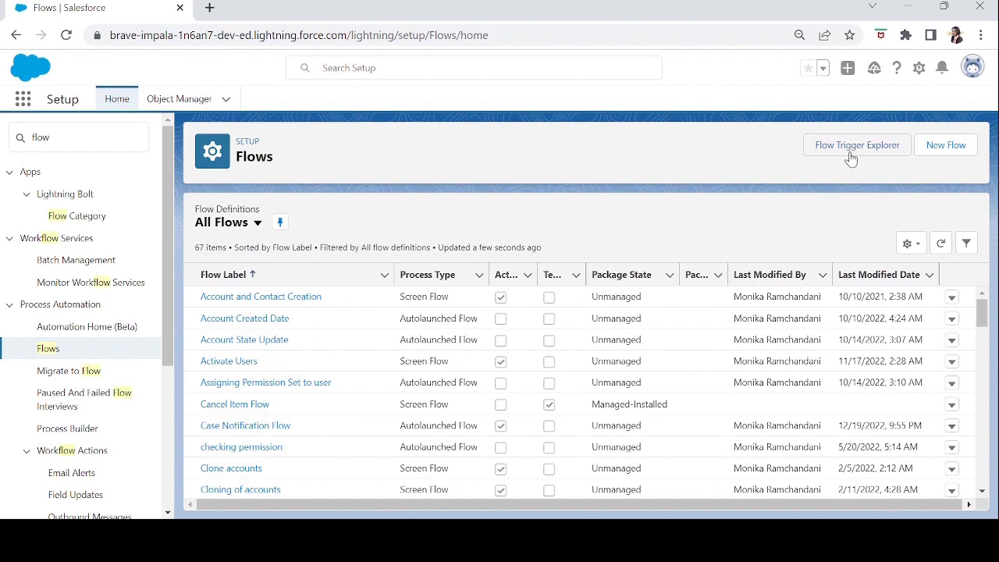
Create a new flow of the Screen Flow type.
left_click(943, 148)
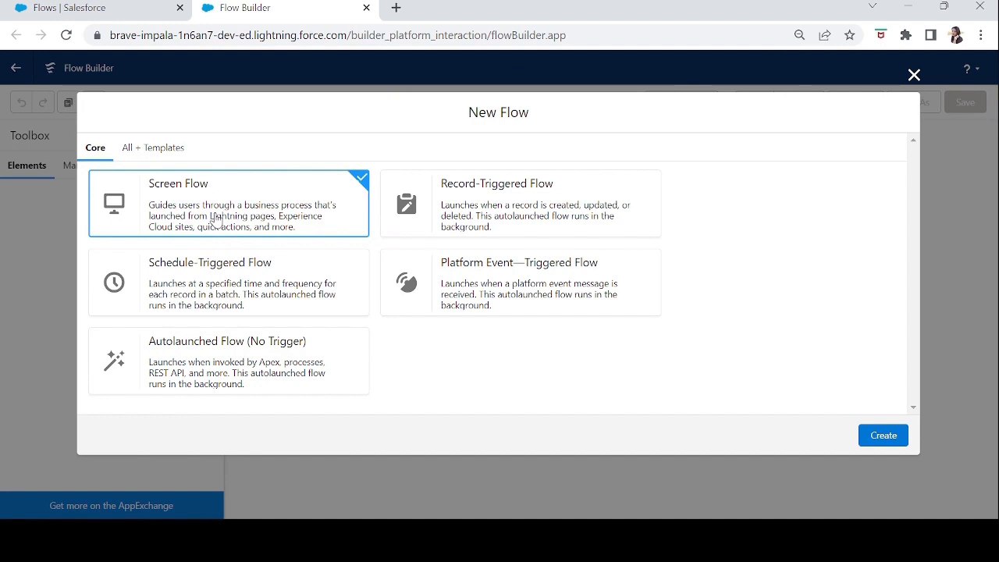
left_click(886, 439)
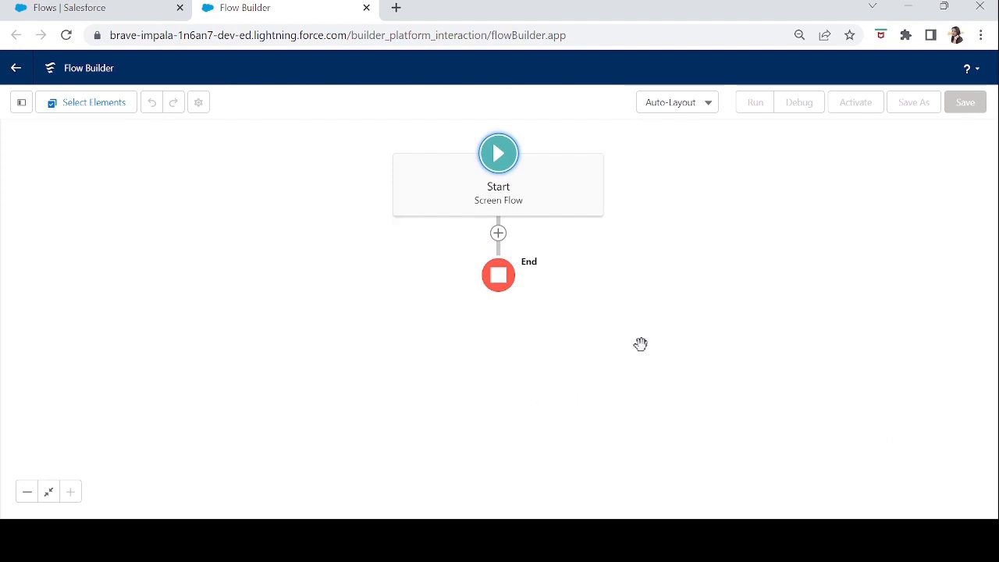
left_click(693, 106)
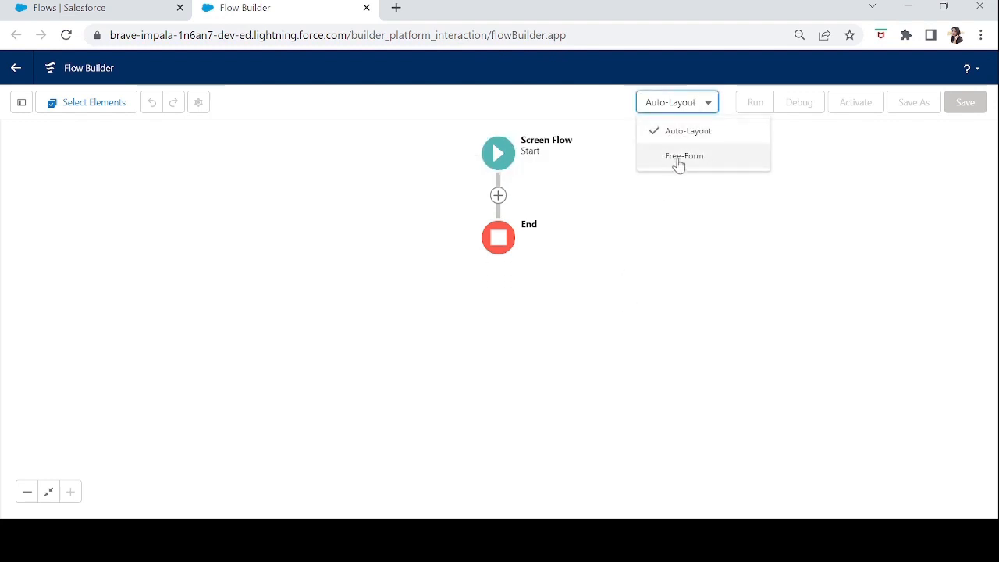
left_click(698, 237)
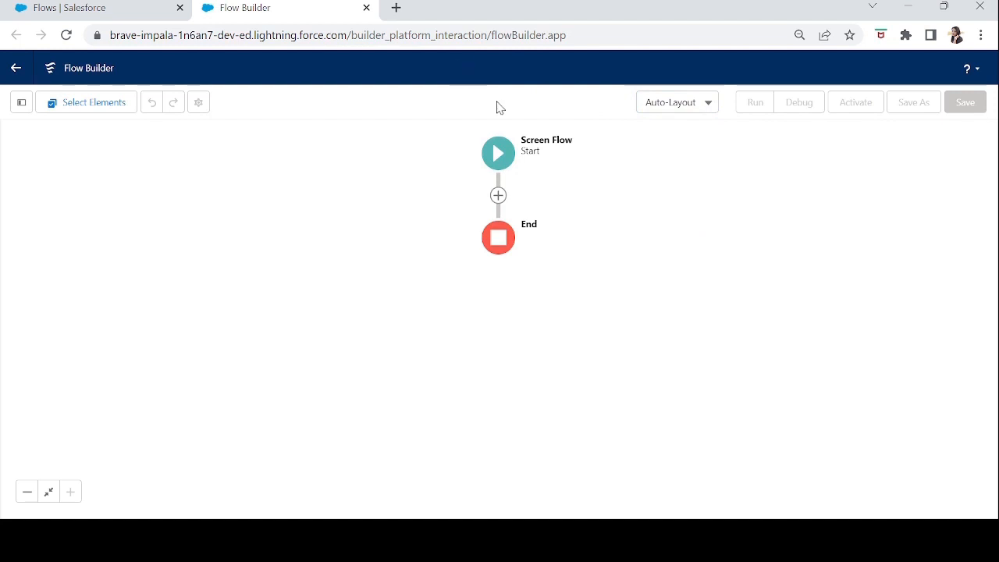
left_click(498, 196)
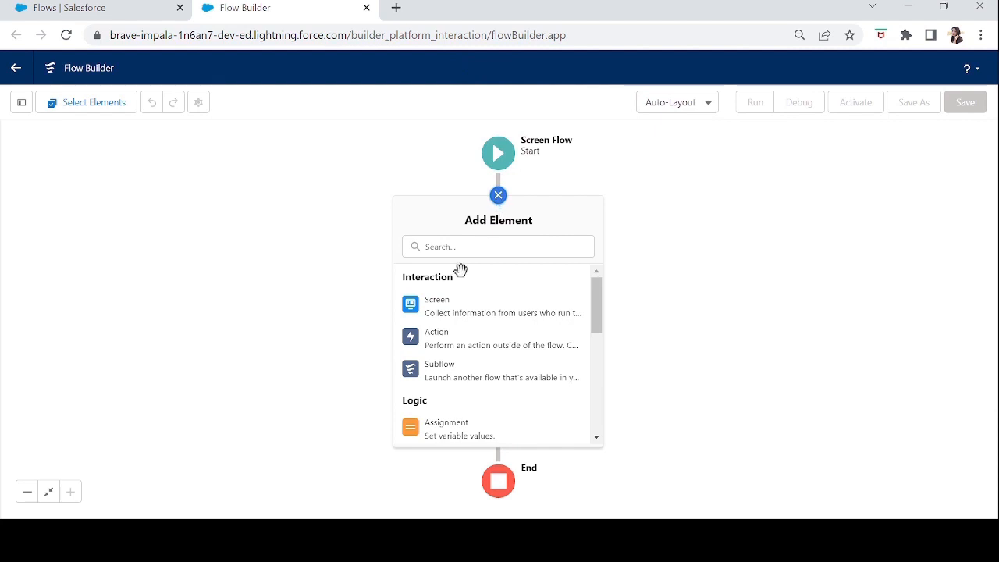
mouse_move(599, 298)
left_mouse_down()
mouse_move(598, 404)
mouse_move(597, 283)
left_mouse_up()
left_click(499, 198)
Switch the canvas to the Free-Form layout and move the Start element to the canvas's upper-left area.
left_click(712, 113)
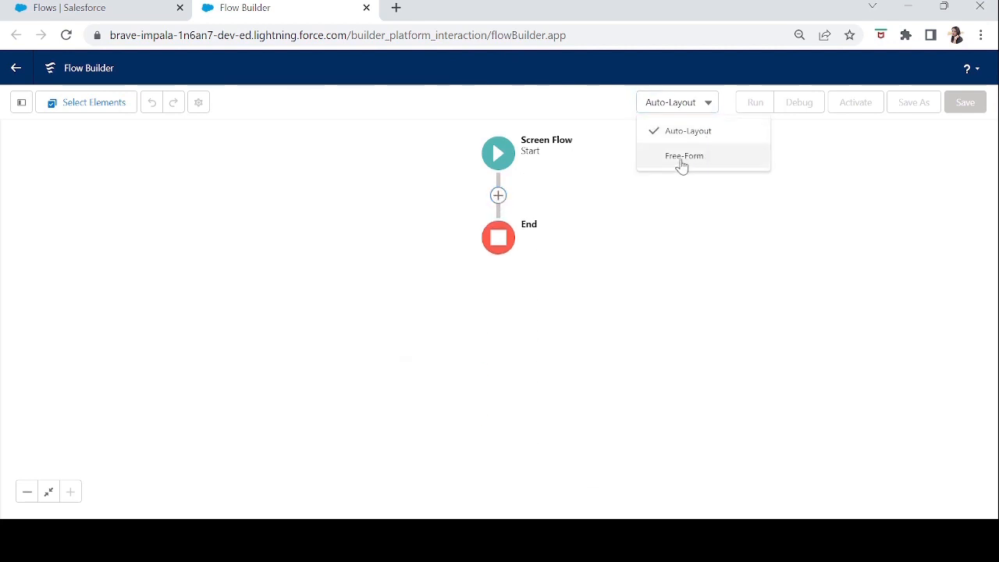
left_click(681, 156)
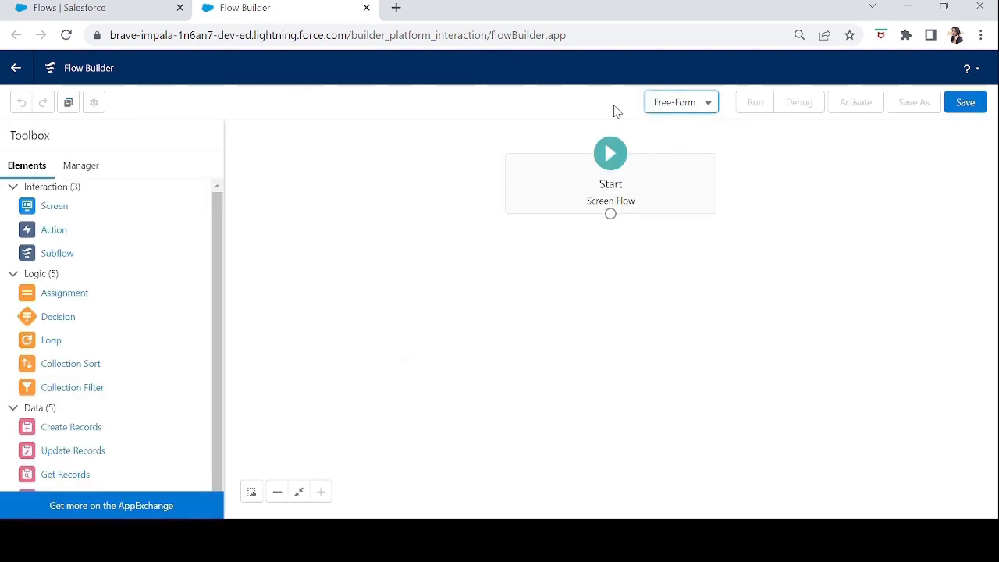
left_click_drag(598, 185, 355, 196)
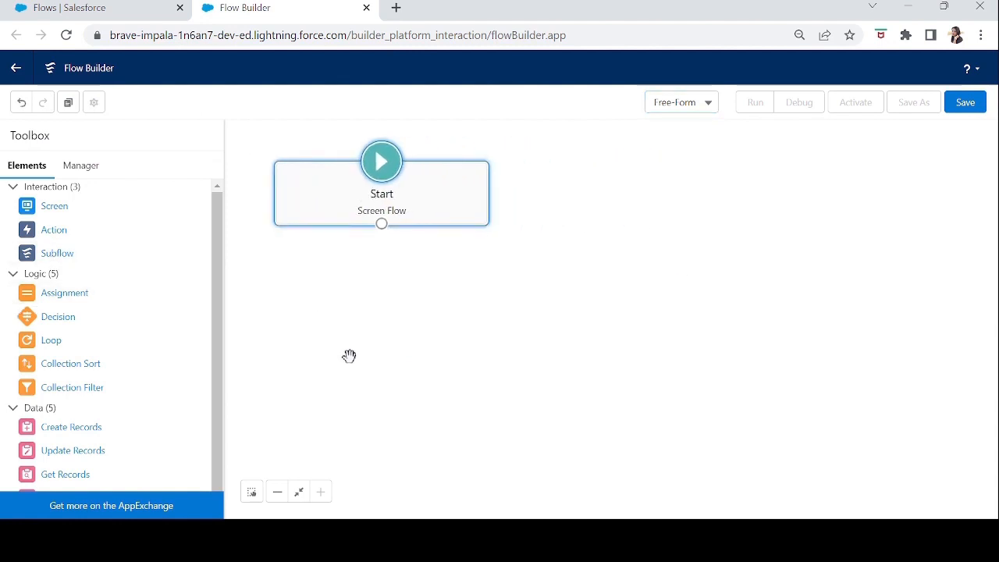
Collapse the Logic and Data element categories in the Toolbox, leaving only Interaction expanded.
left_click_drag(220, 236, 220, 210)
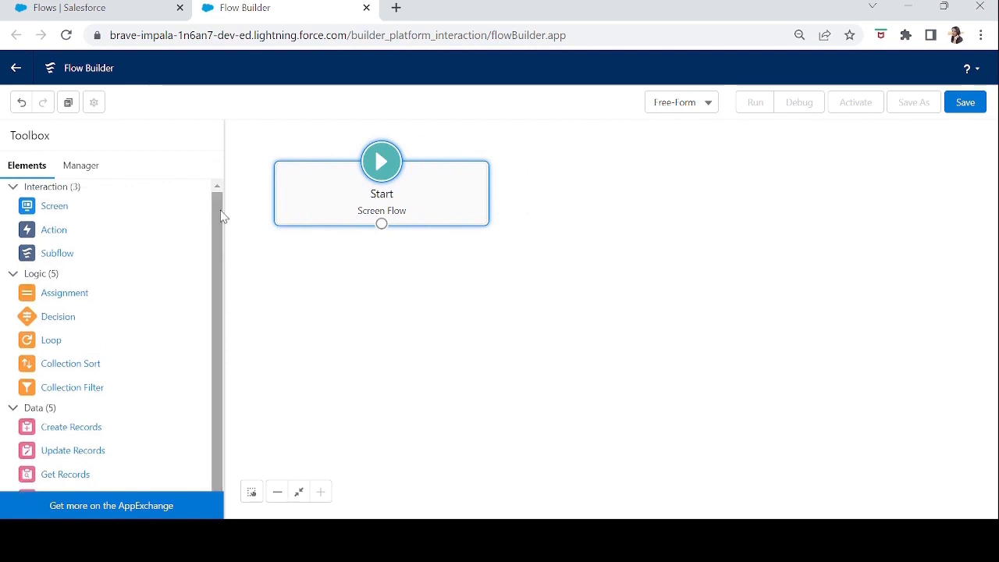
left_click(12, 187)
left_click(13, 203)
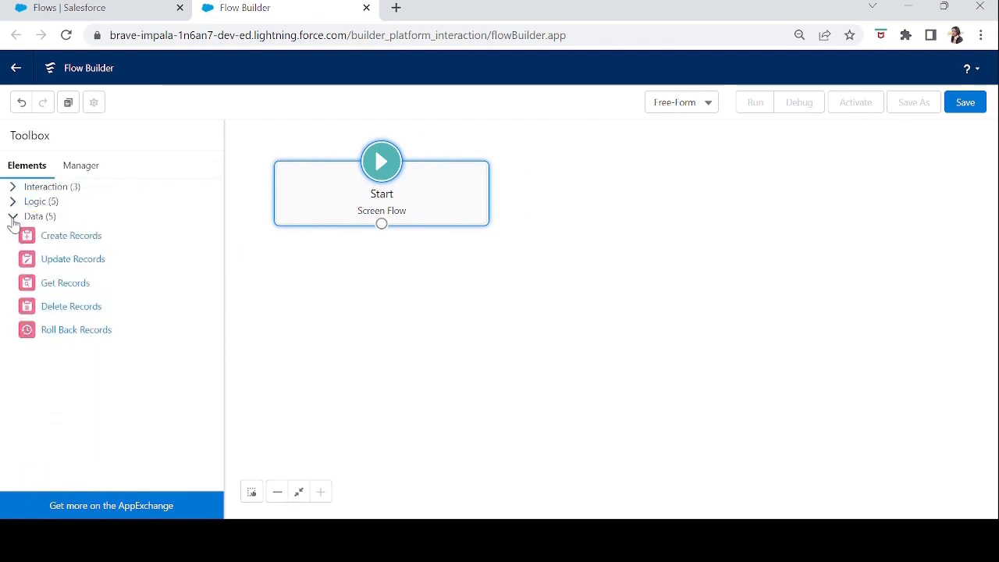
left_click(13, 218)
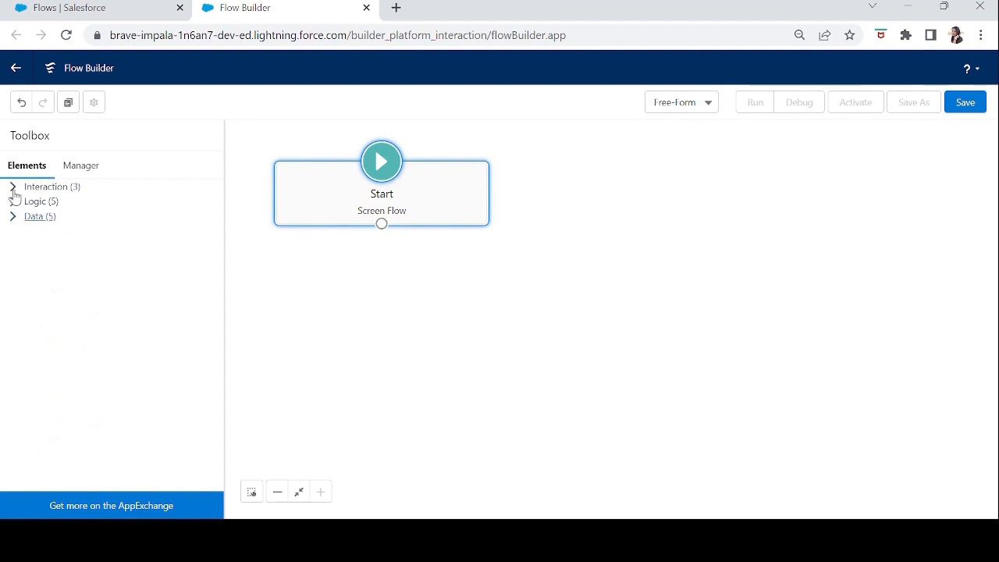
left_click(13, 187)
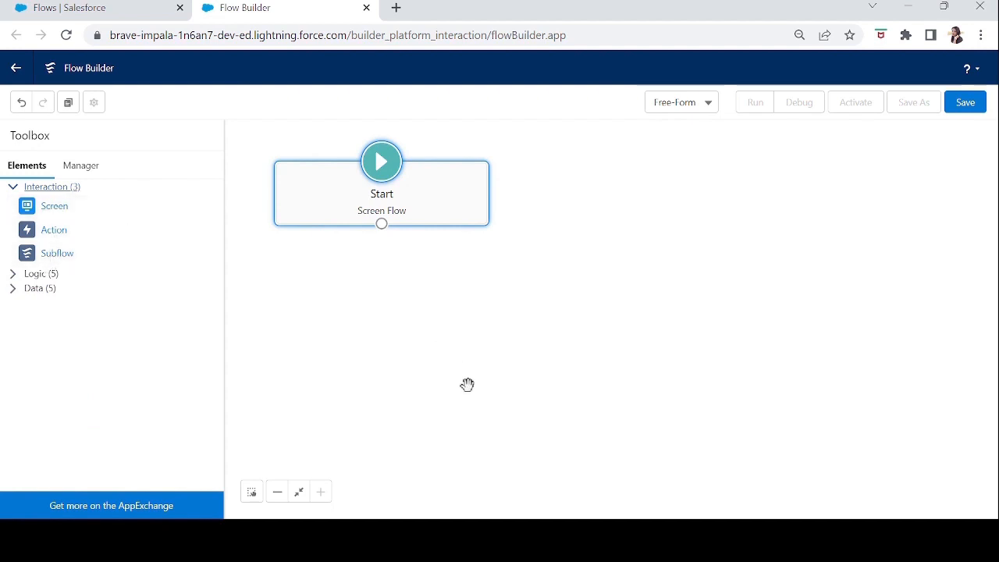
Add a Screen element below Start and look through its available components and screen properties.
left_click_drag(46, 212, 358, 281)
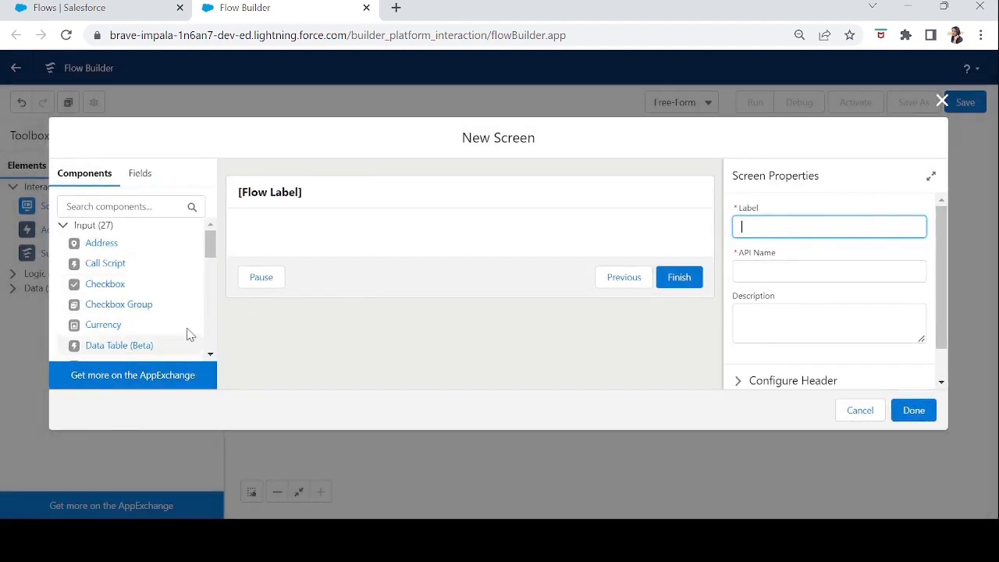
left_click_drag(211, 247, 212, 274)
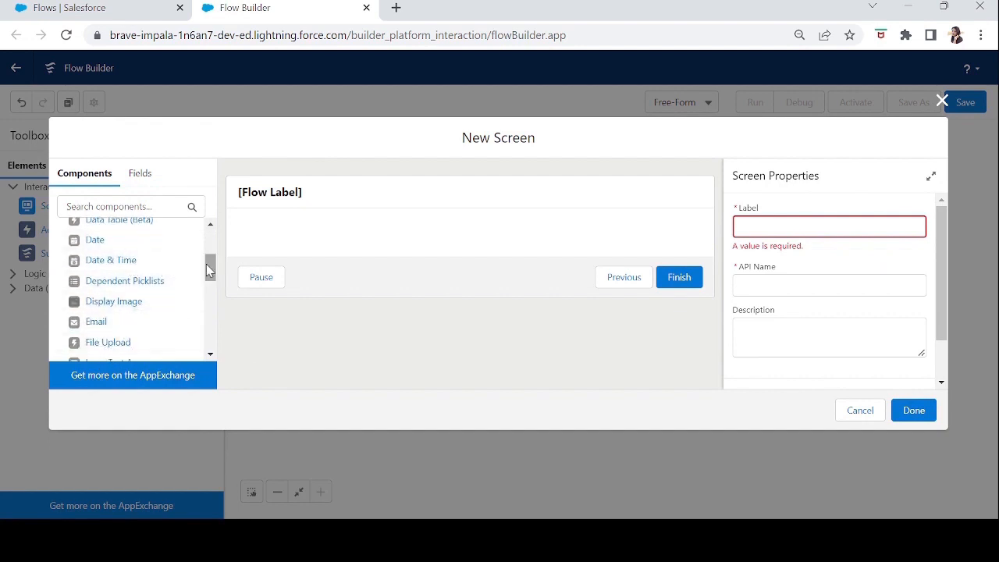
left_click_drag(208, 257, 213, 363)
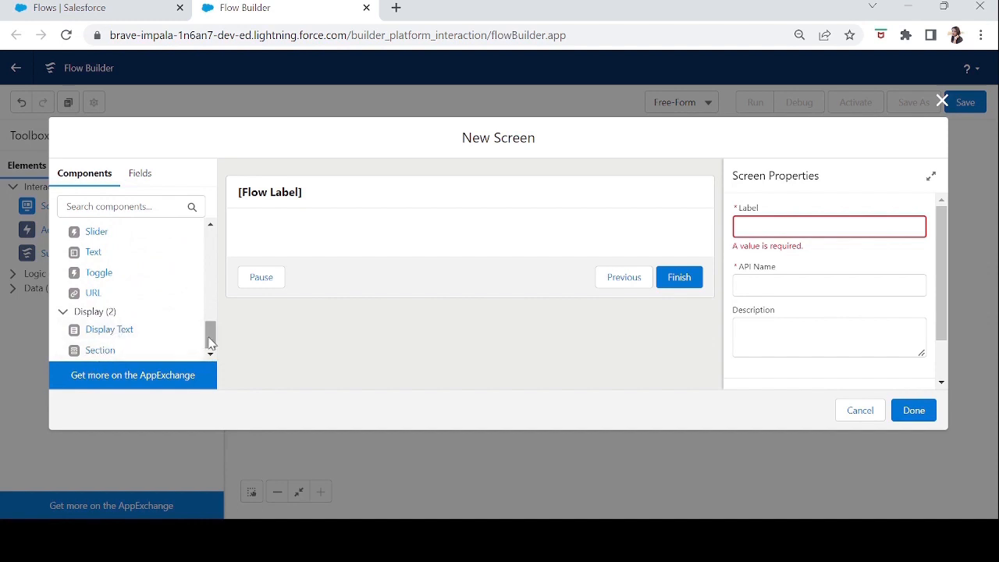
left_click_drag(210, 334, 211, 242)
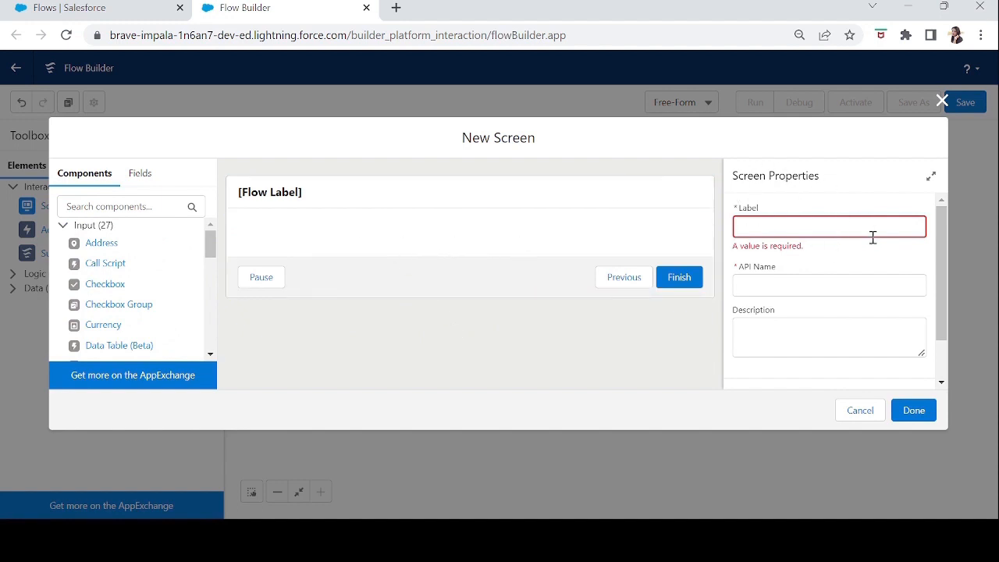
left_click(834, 228)
left_click(791, 287)
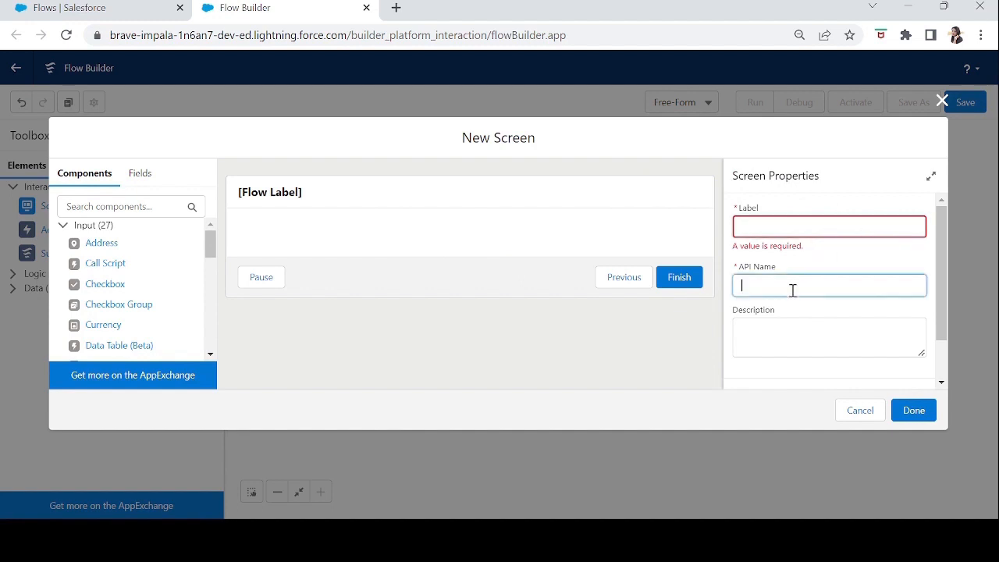
left_click_drag(937, 307, 939, 280)
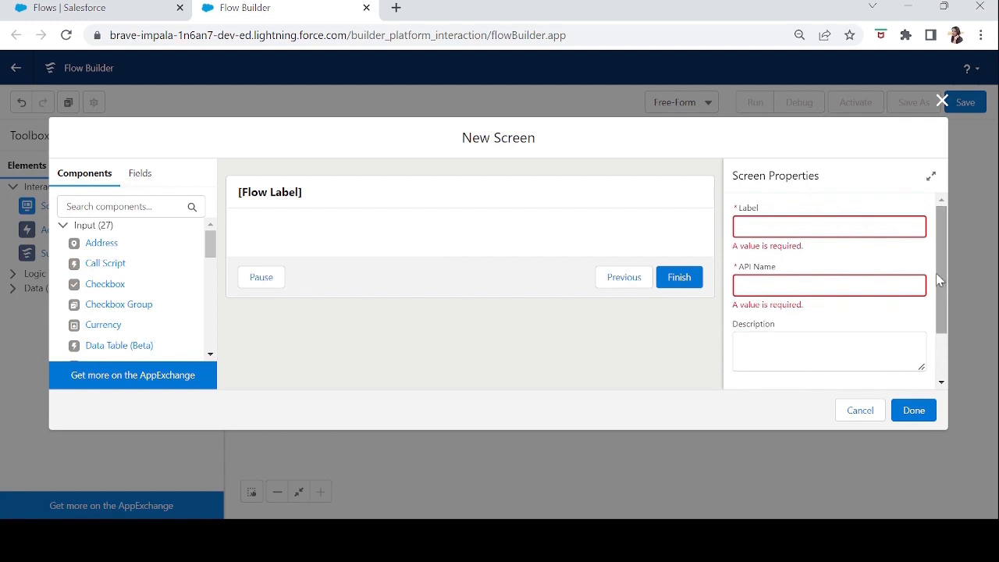
left_click_drag(941, 245, 942, 315)
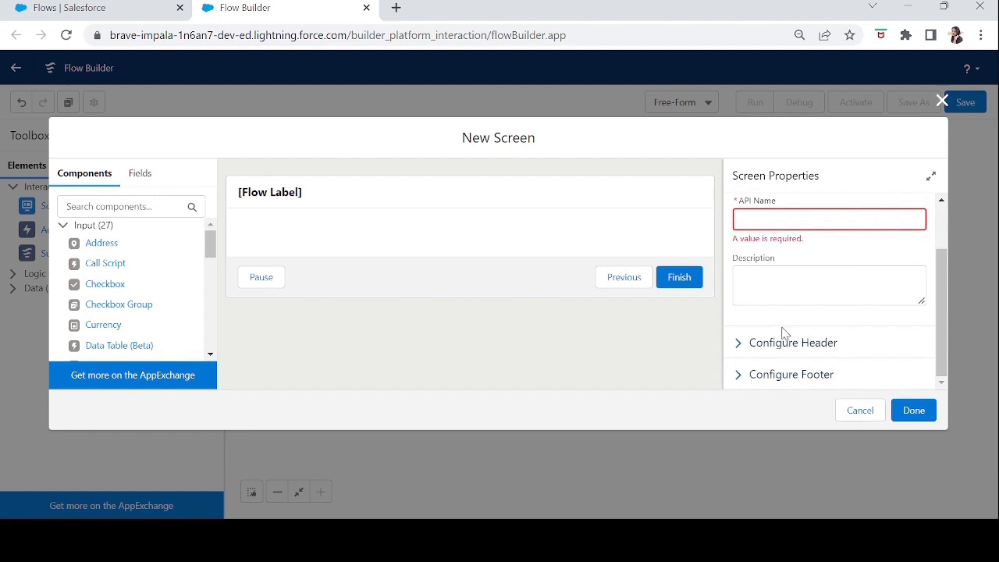
Expand the screen's header settings and try hiding the header, restoring it again.
left_click(738, 342)
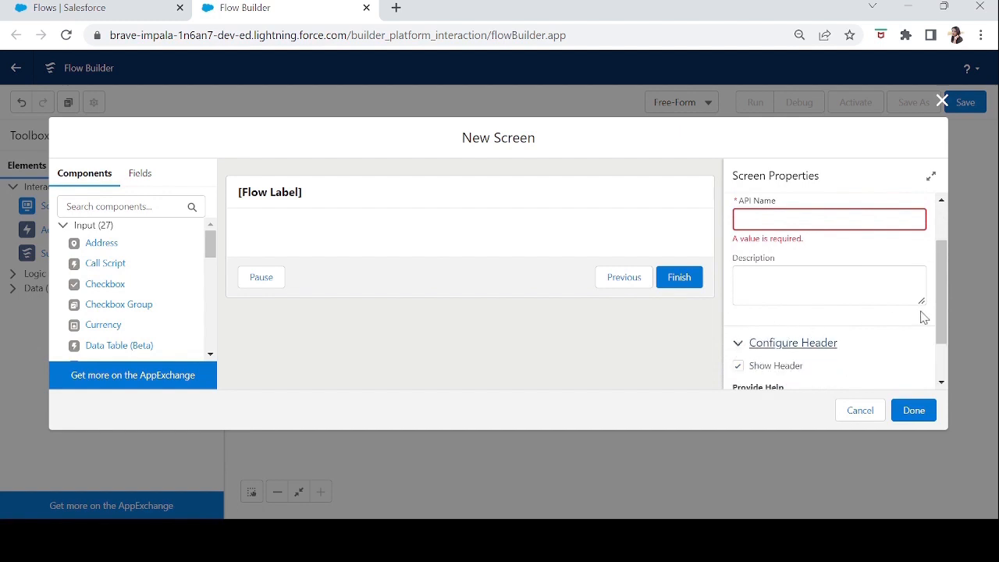
left_click_drag(941, 315, 937, 331)
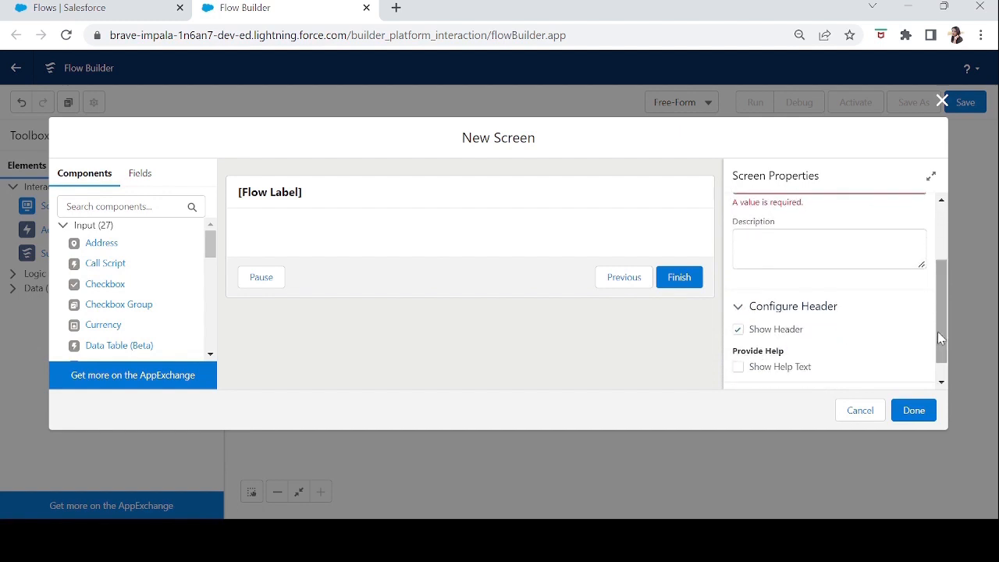
left_click(738, 329)
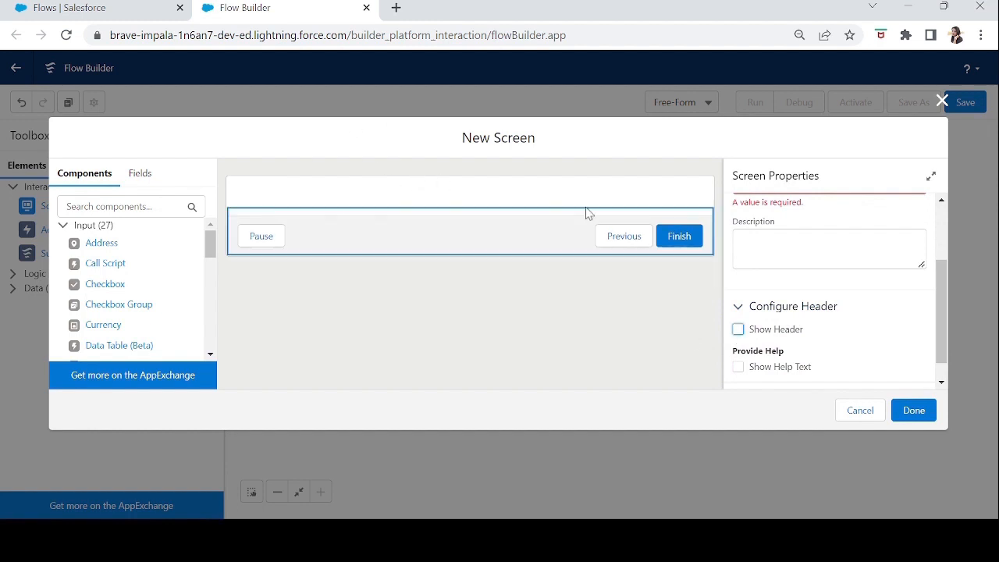
left_click(738, 331)
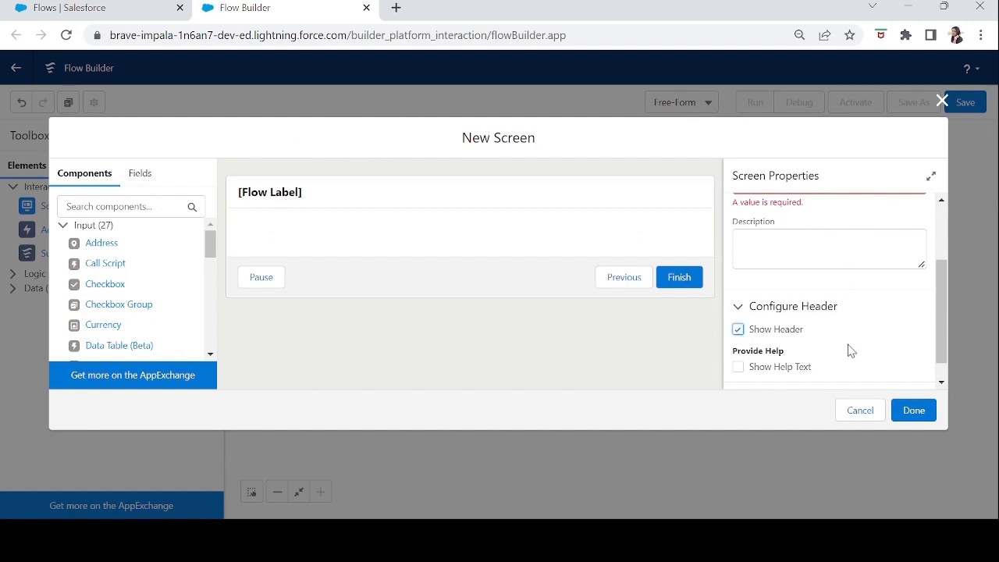
Enable help text in the screen header and enter "This is a help text." as its content.
left_click_drag(937, 341, 939, 350)
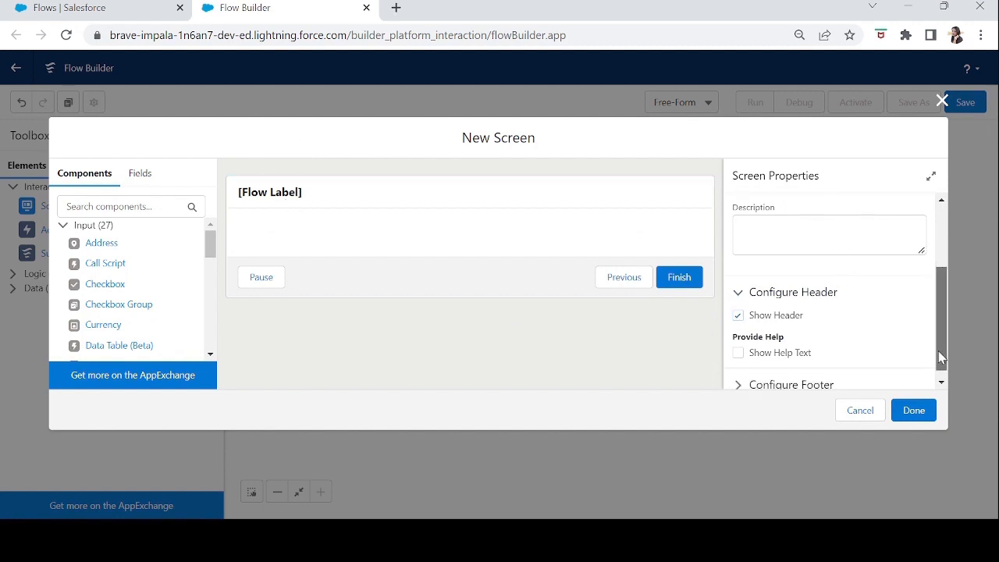
left_click(739, 345)
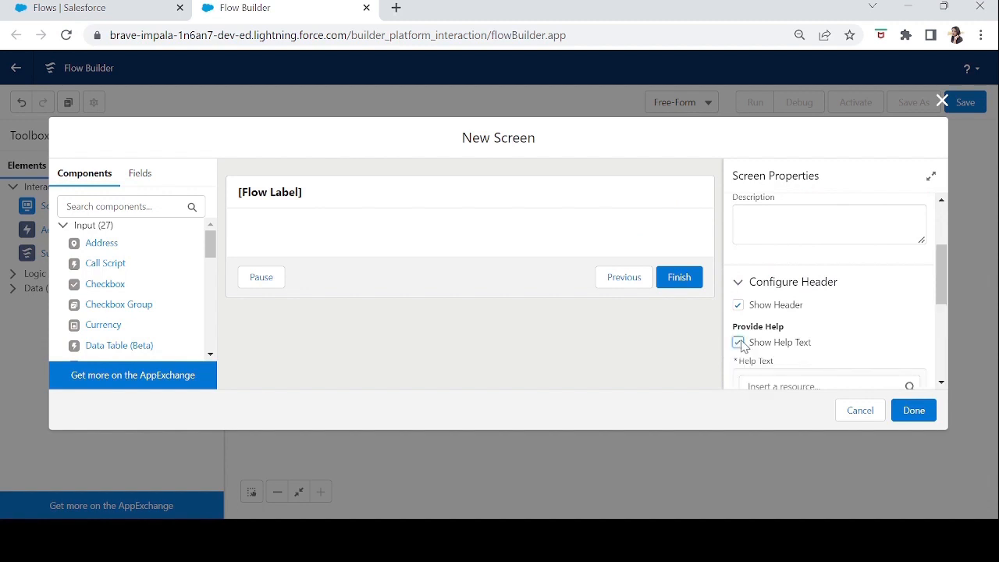
left_click_drag(941, 291, 943, 317)
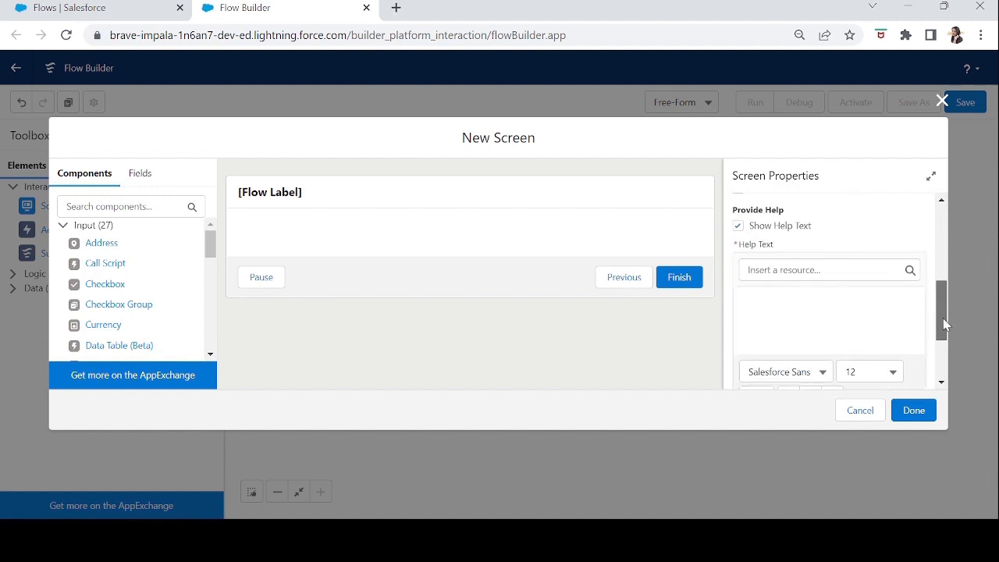
left_click(793, 299)
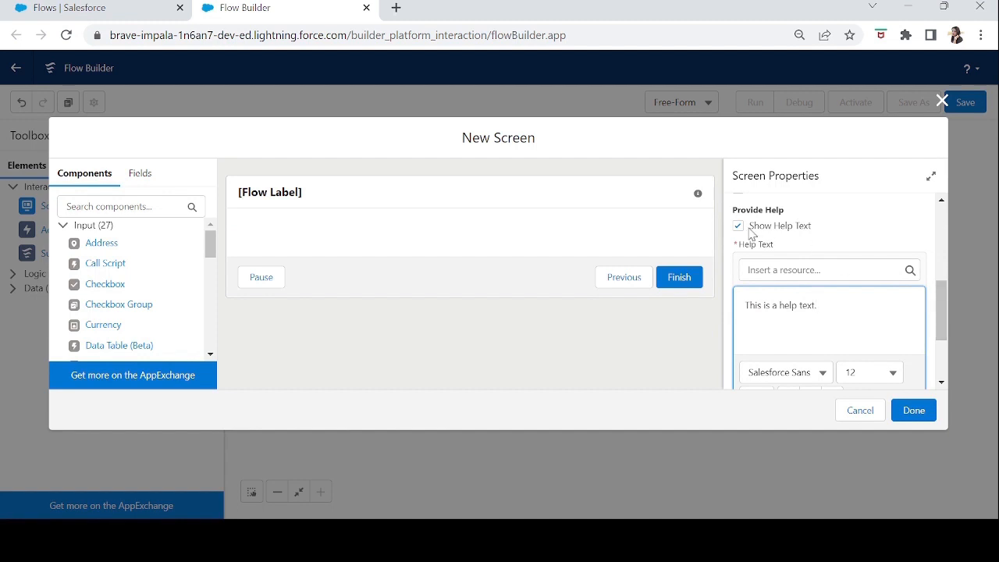
Expand the screen's footer settings and try hiding the footer, restoring it again.
scroll(751, 233, "down", 2)
left_click(738, 378)
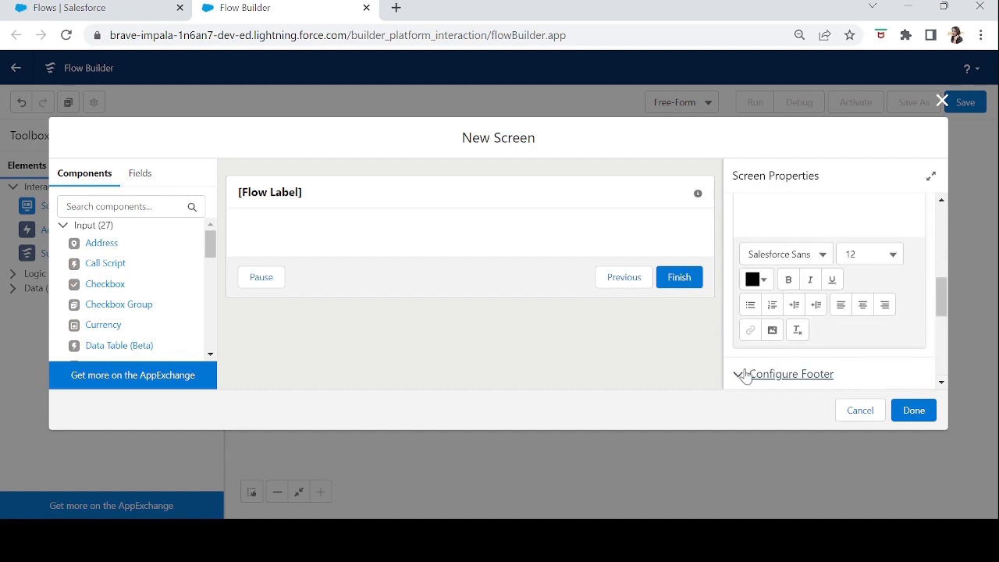
left_click_drag(943, 299, 946, 330)
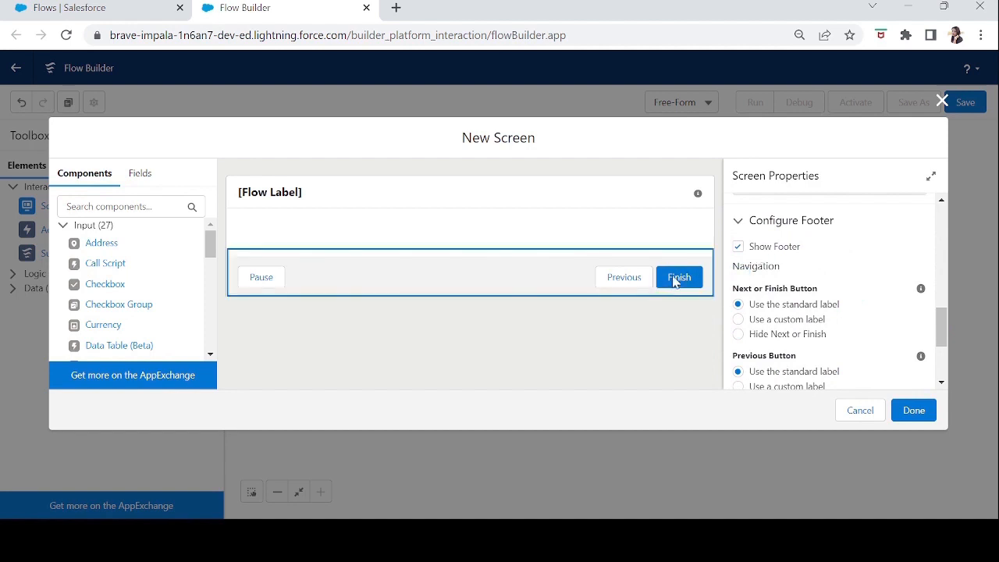
left_click(739, 247)
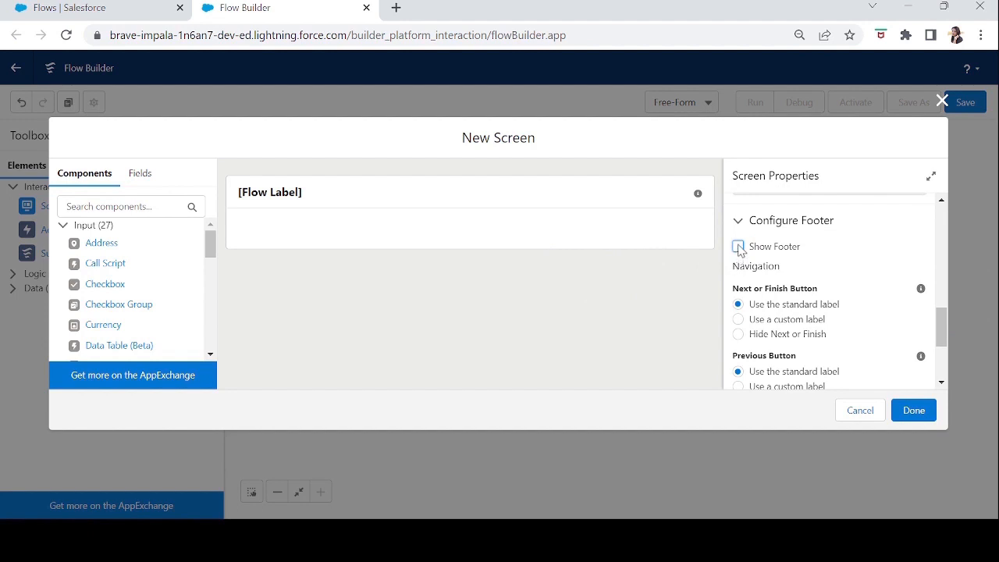
left_click(739, 247)
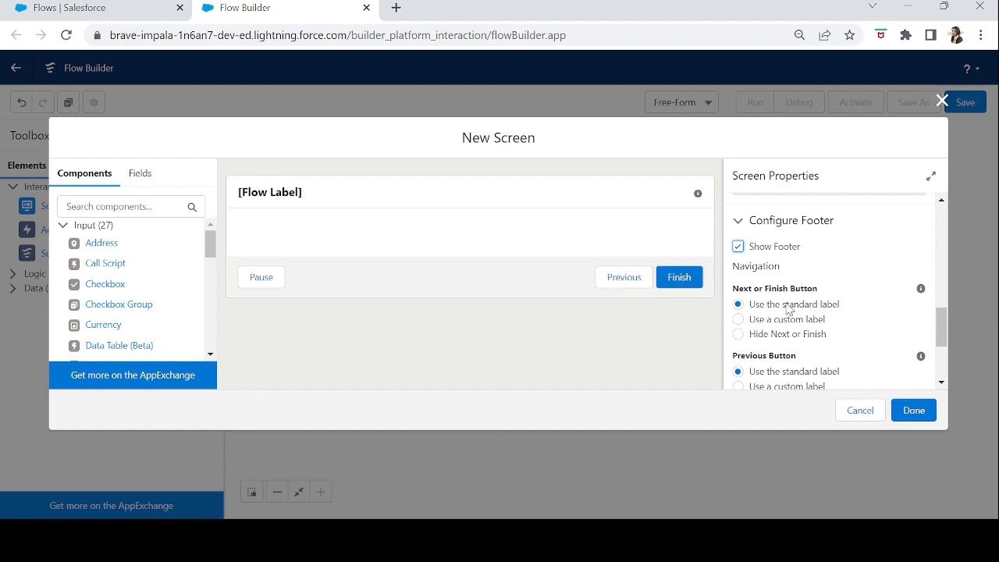
Give the screen's Next or Finish button the custom label "End".
left_click(739, 320)
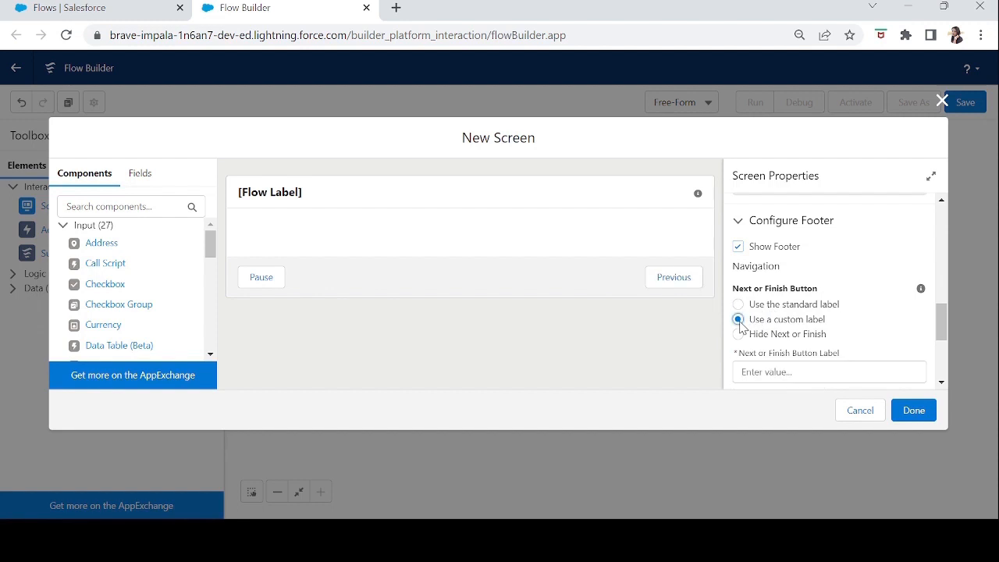
left_click(783, 372)
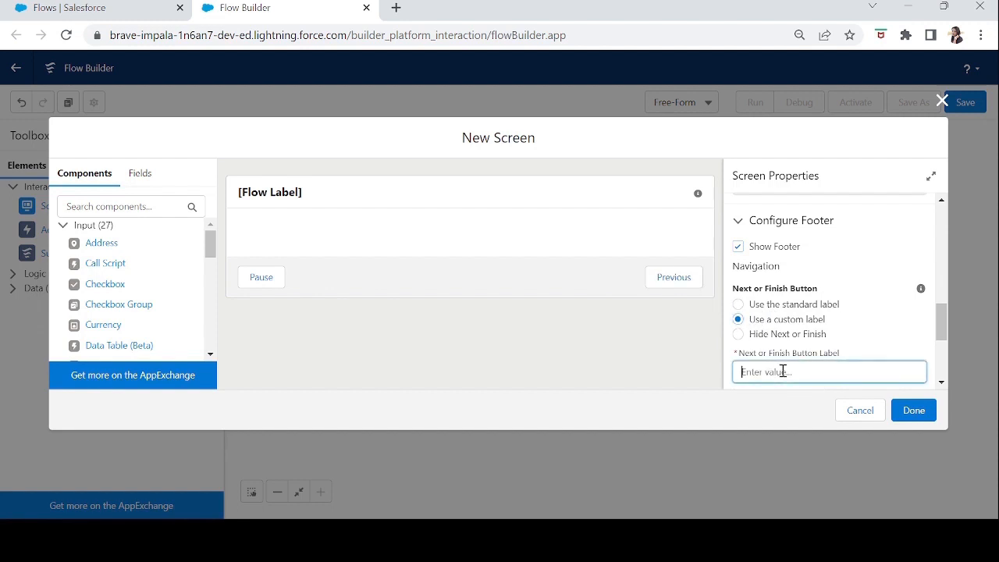
type("End")
key("Tab")
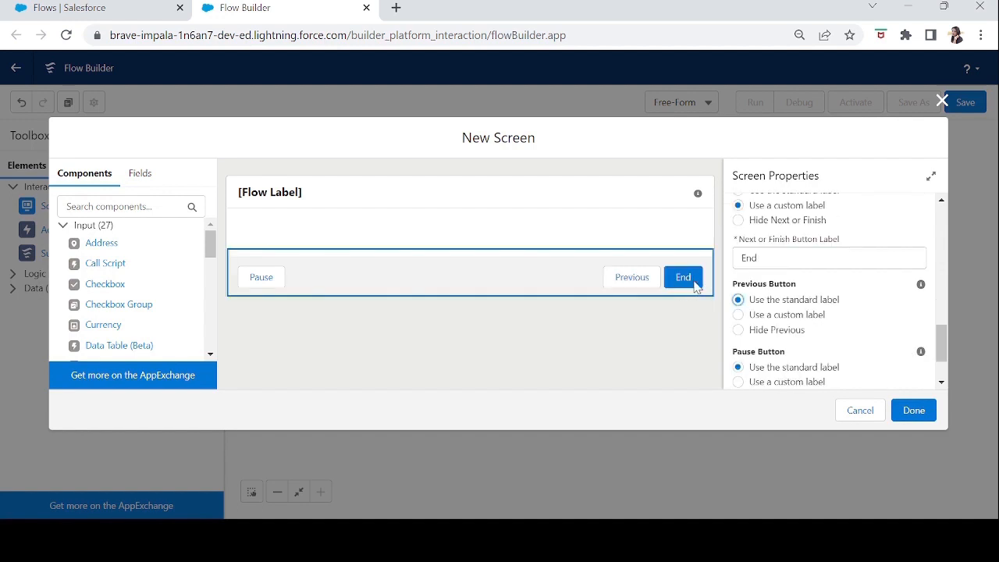
Give the screen's Previous button the custom label "Prev".
left_click(739, 316)
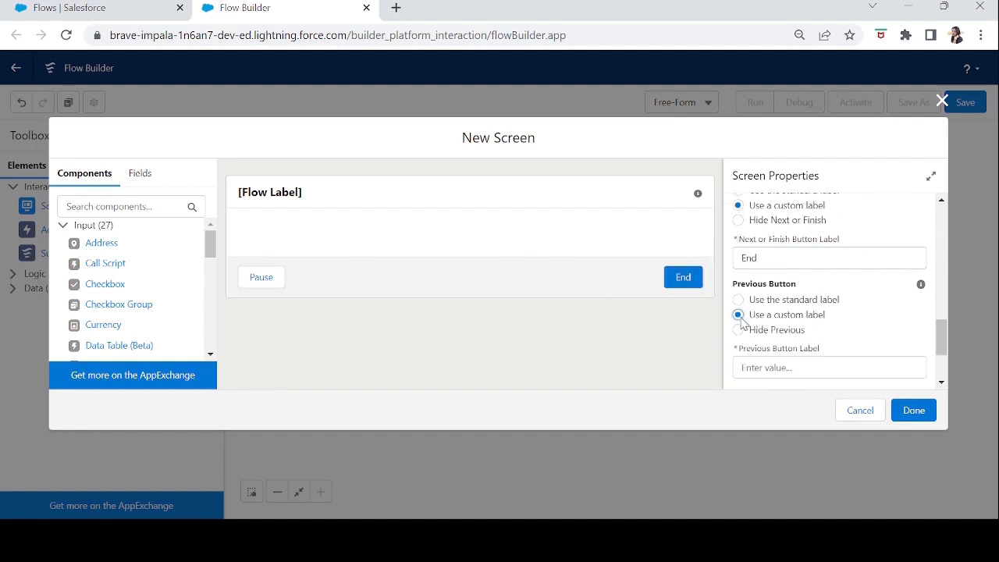
left_click(765, 368)
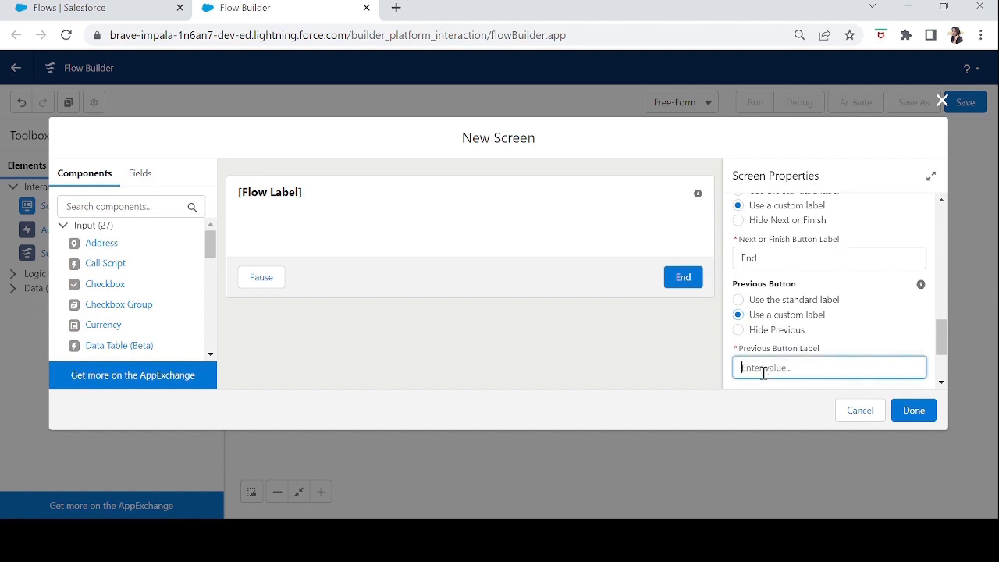
type("Prev")
key("Tab")
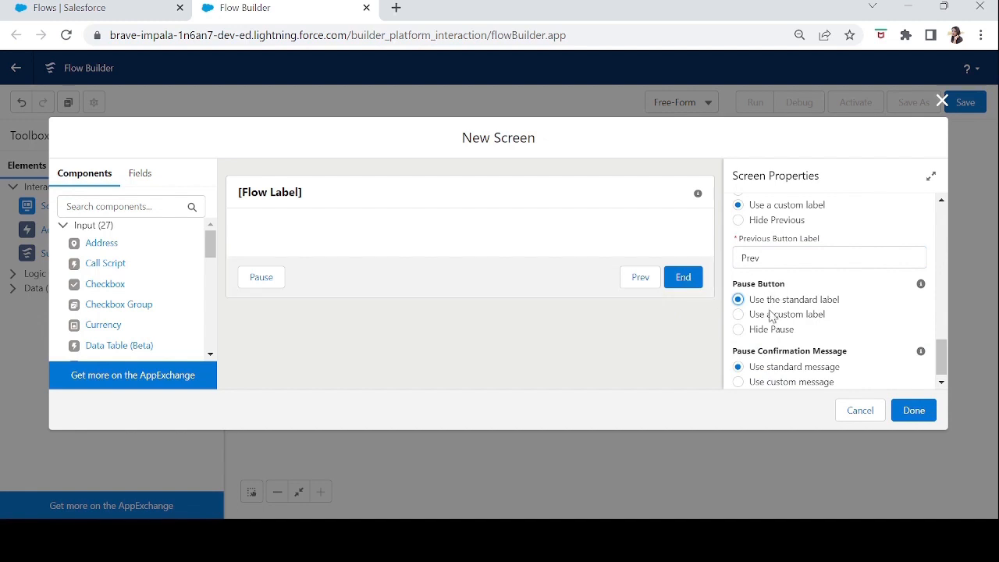
Try the custom label "Wait" on the Pause button, and hide the Pause button instead.
left_click(738, 315)
left_click(777, 368)
type("Wait")
key("Tab")
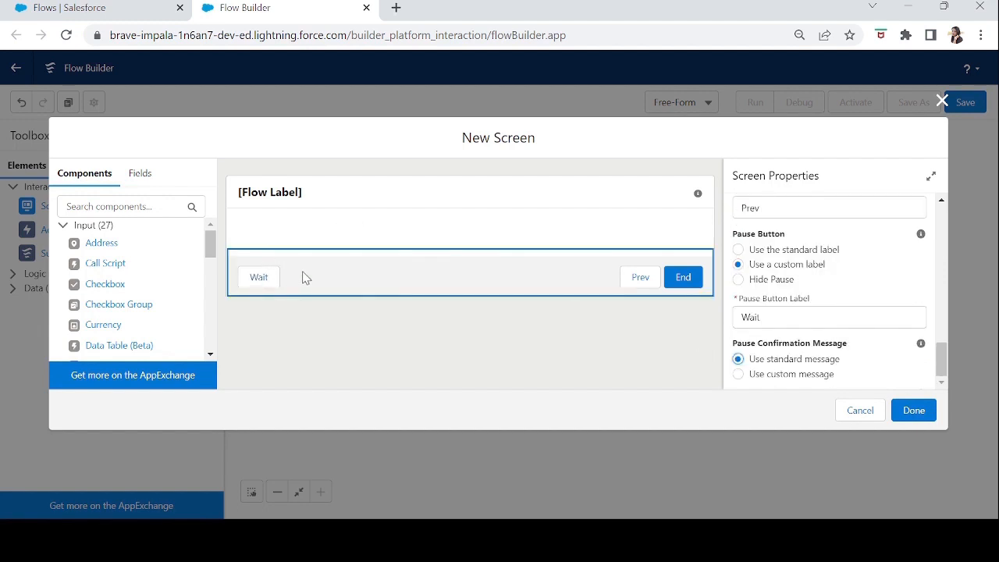
left_click(739, 280)
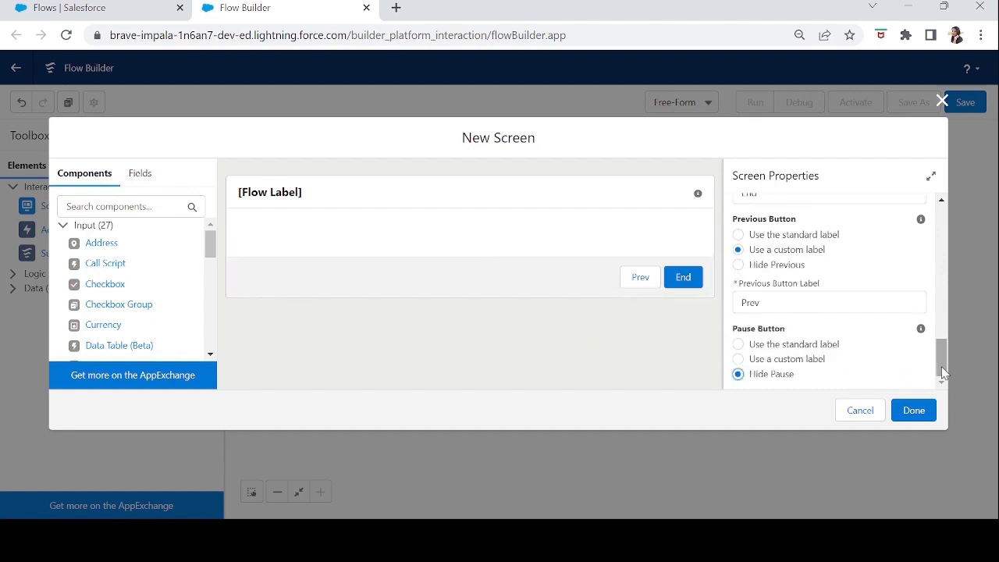
Try hiding the Previous button and the Next or Finish button, restoring the custom label option for each.
scroll(740, 373, "up", 3)
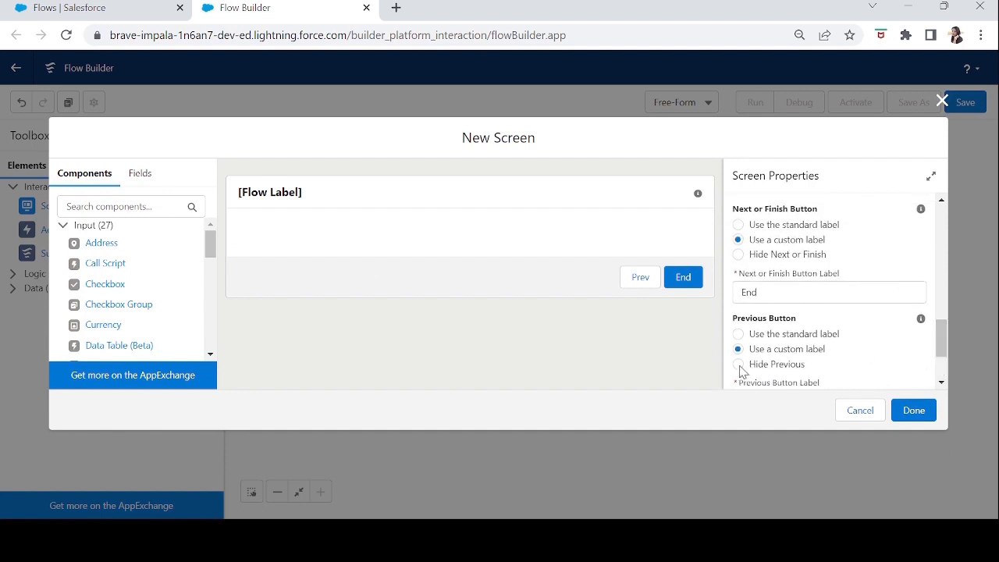
left_click(738, 364)
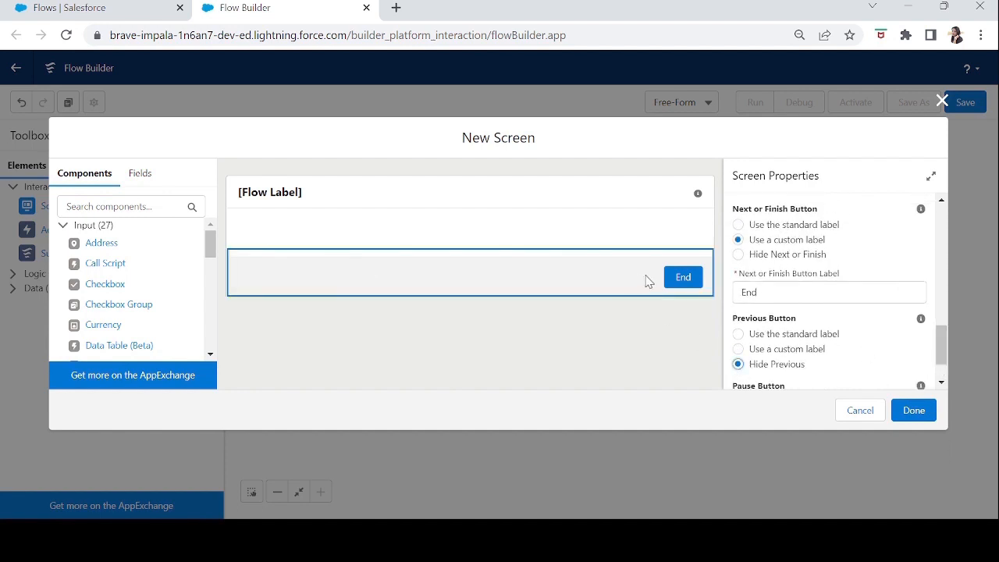
left_click(739, 349)
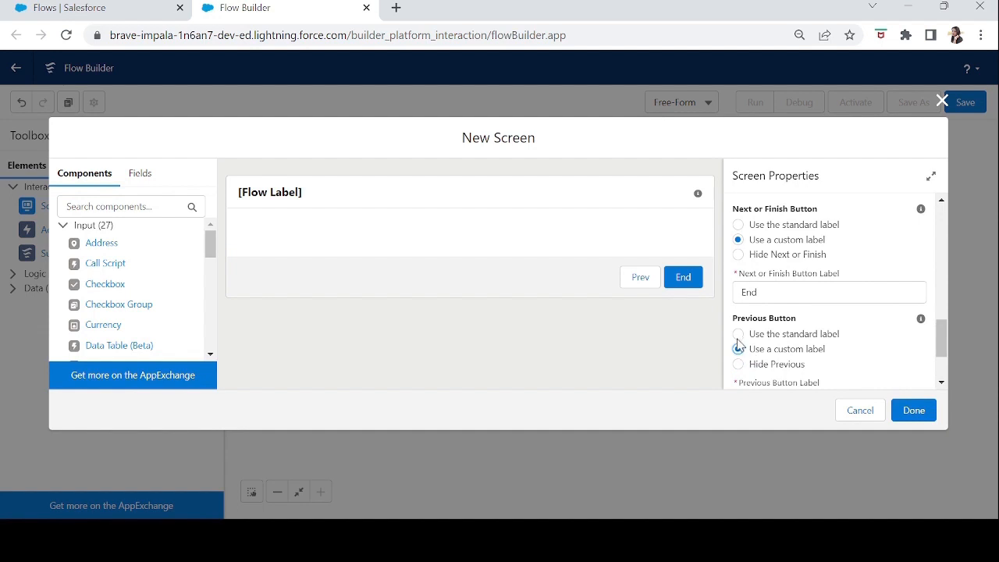
left_click(738, 256)
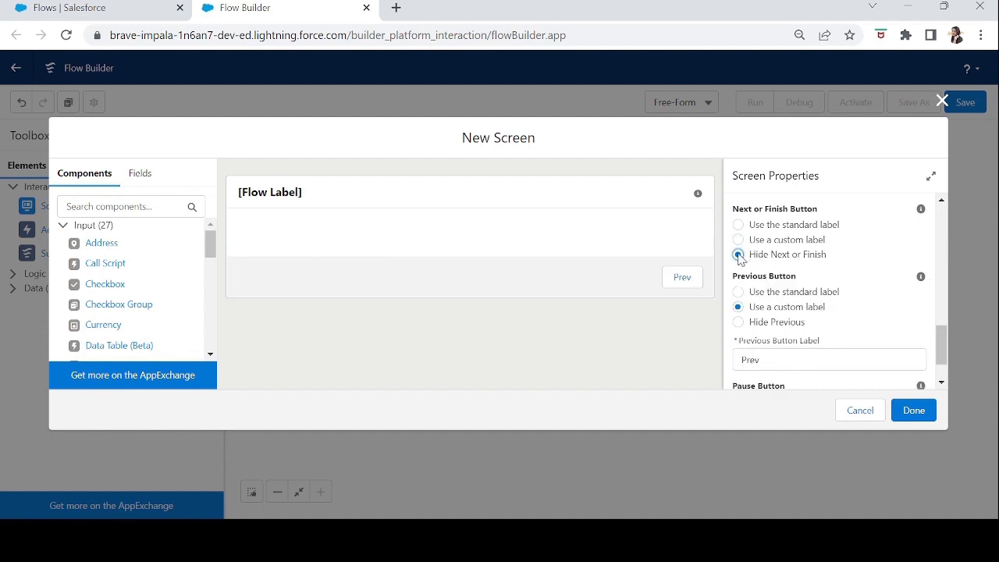
left_click(738, 239)
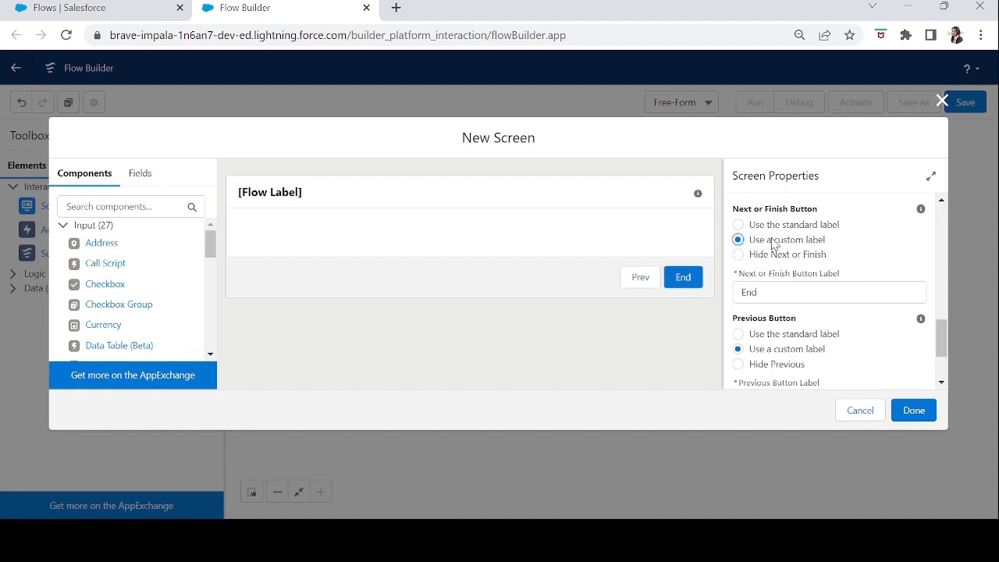
Add a Display Text component to the screen's body and set its API name to "ThankYou".
scroll(938, 355, "down", 2)
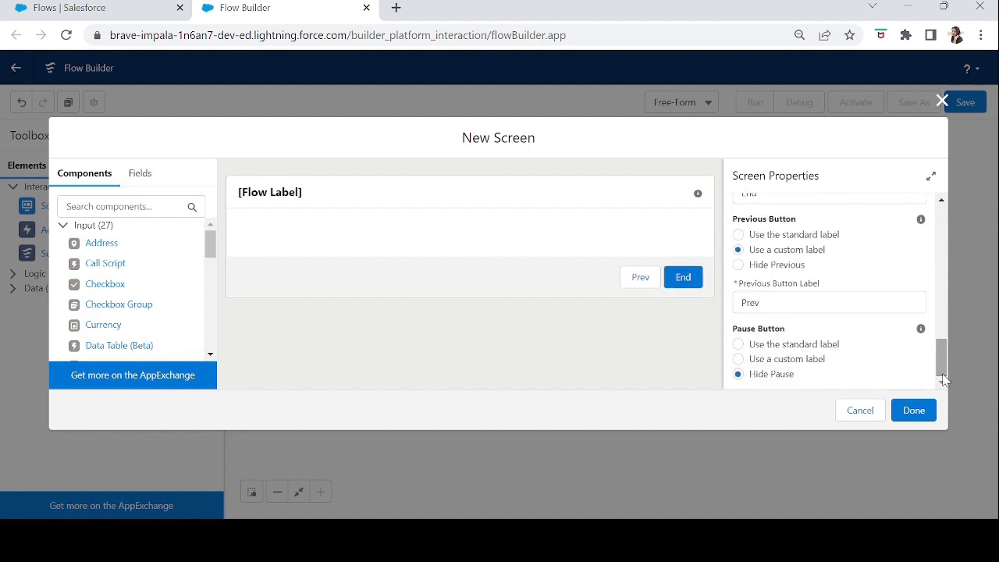
scroll(125, 312, "down", 5)
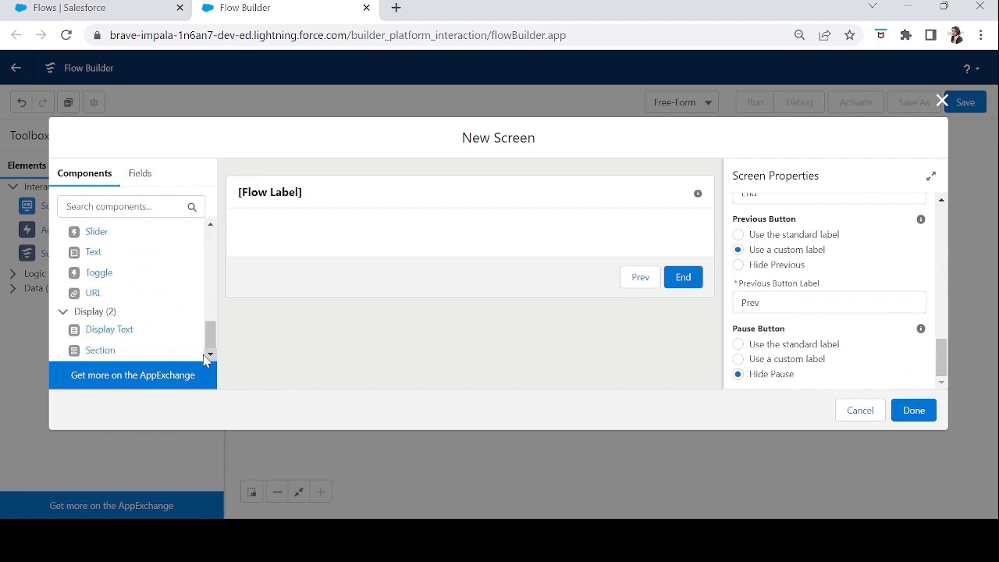
left_click_drag(109, 337, 307, 239)
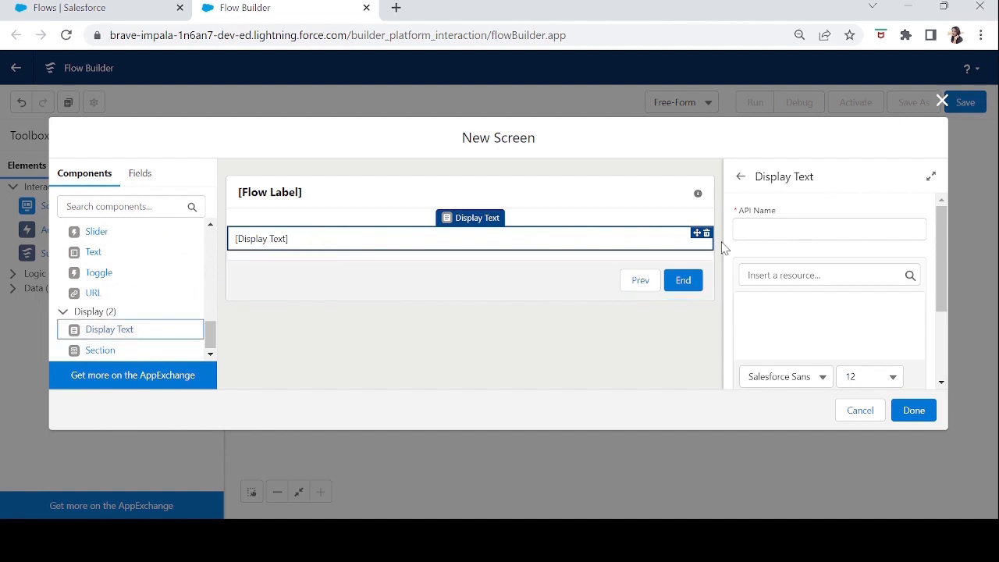
left_click(781, 228)
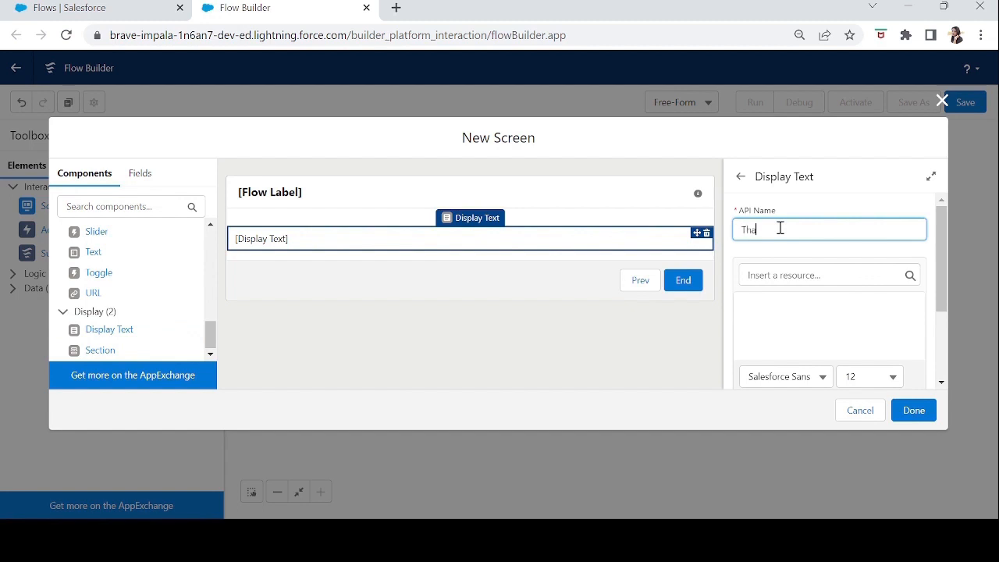
key("Tab")
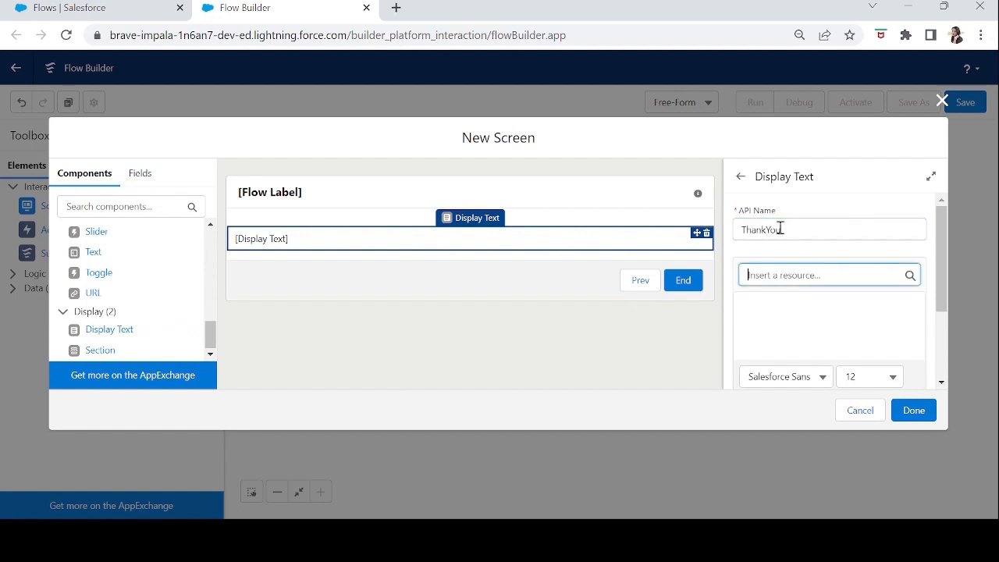
Enter "Thank you for you feedback. We will get back to you soon." as the Display Text component's content.
left_click(783, 309)
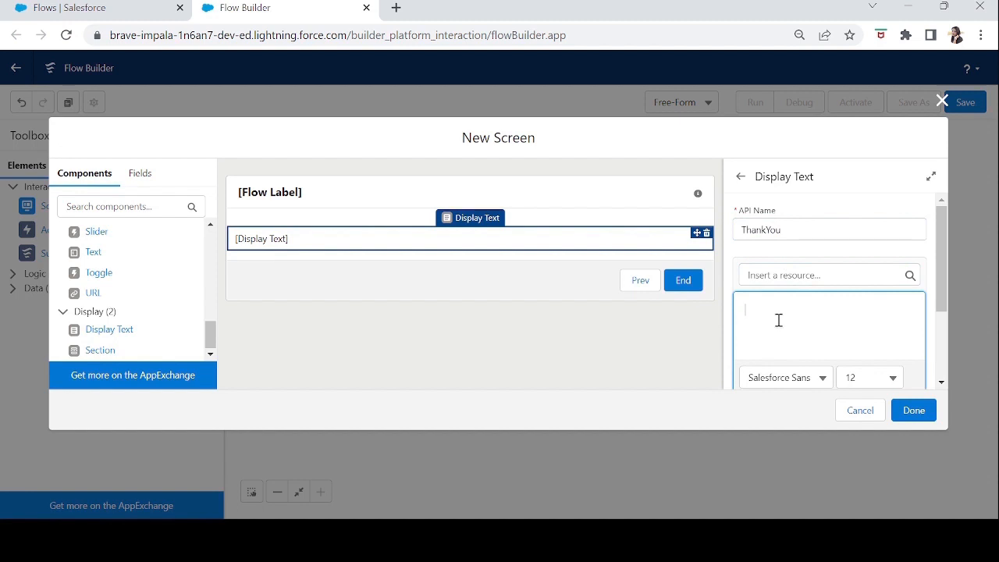
type("Thank you for you feedbac")
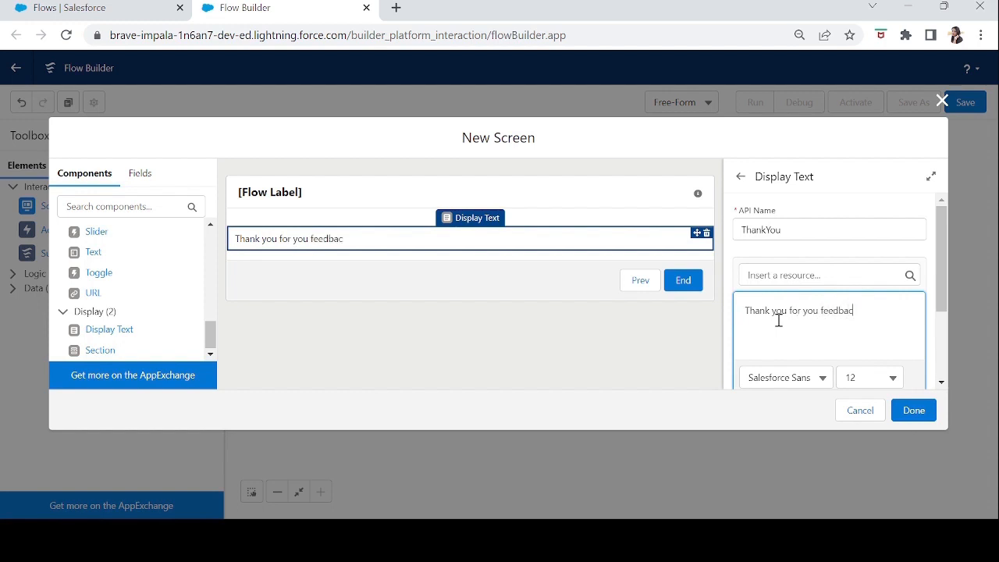
type("get back to y")
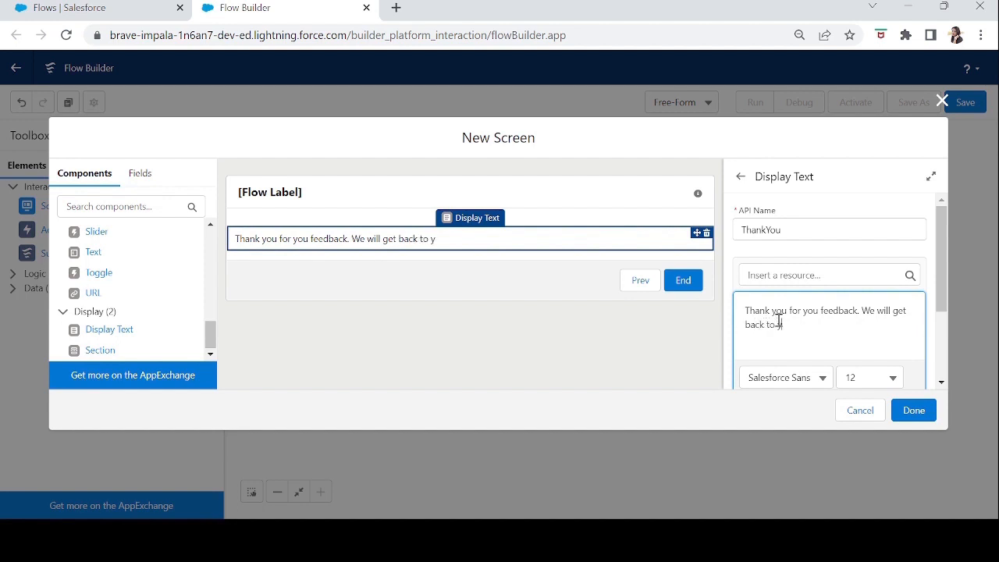
type("ou soon.")
Try to set the Display Text message's font to Verdana.
left_click_drag(941, 273, 947, 346)
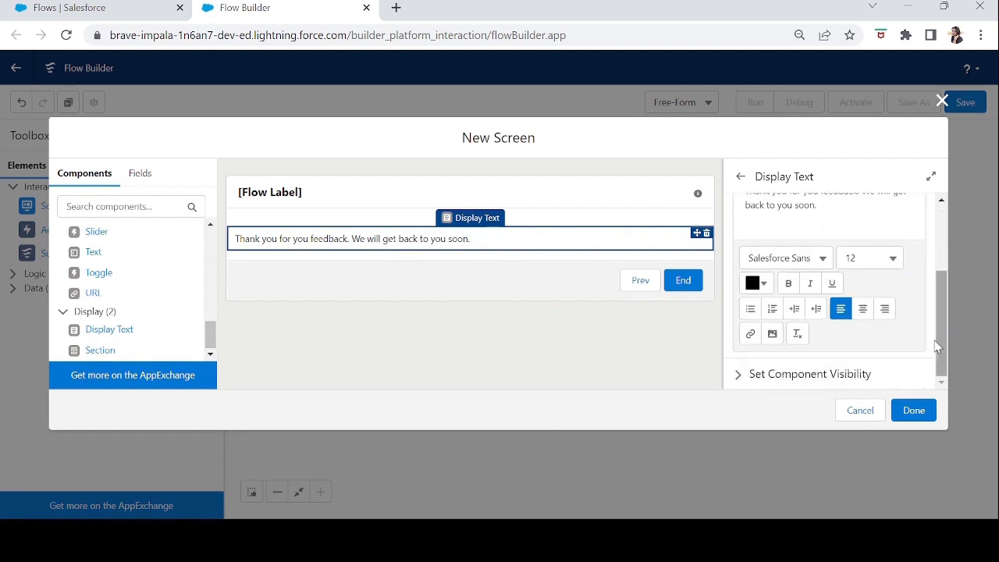
left_click(824, 258)
left_click(809, 358)
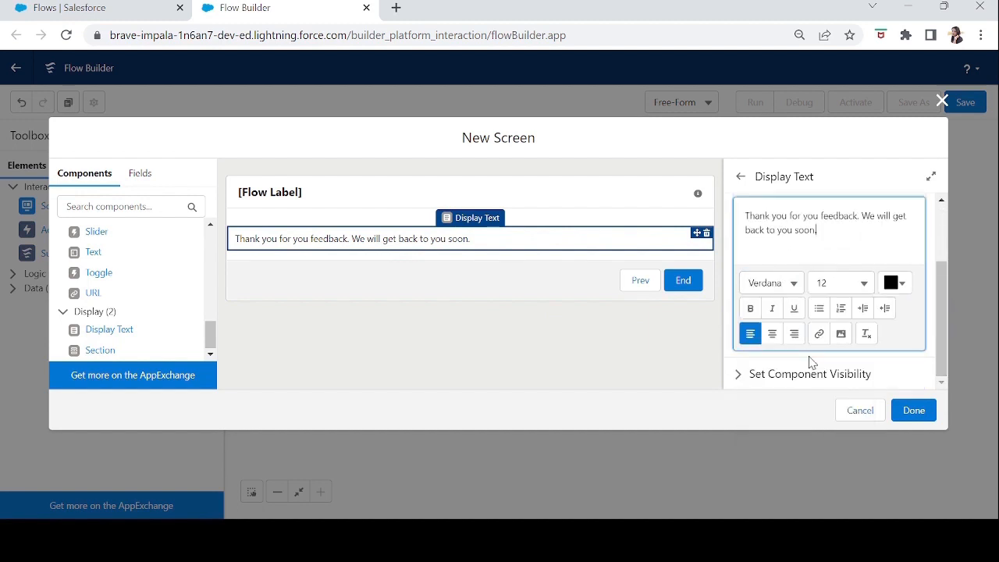
Format the entire thank-you message in the Courier font at size 18.
left_click_drag(834, 232, 725, 217)
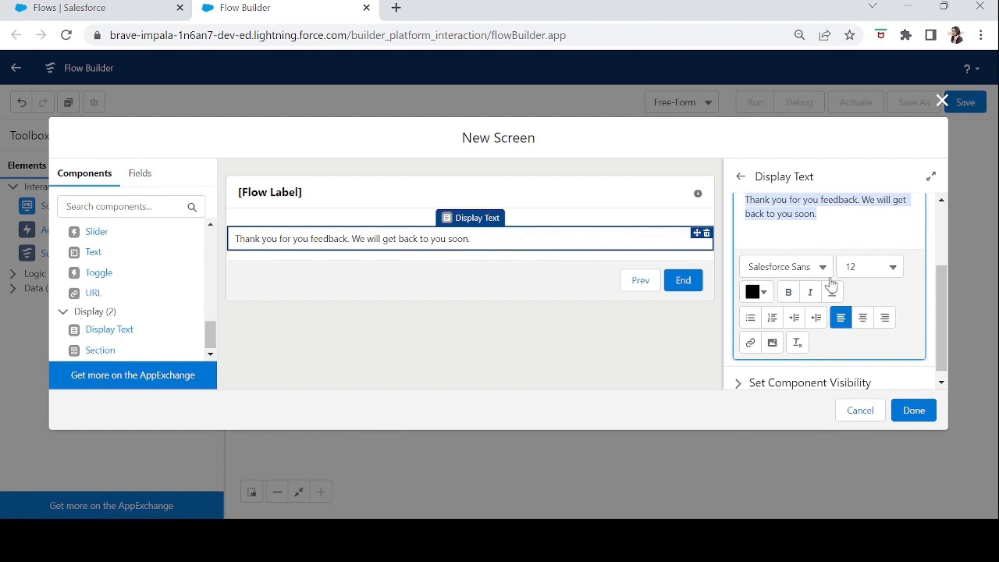
left_click(824, 267)
left_click(778, 344)
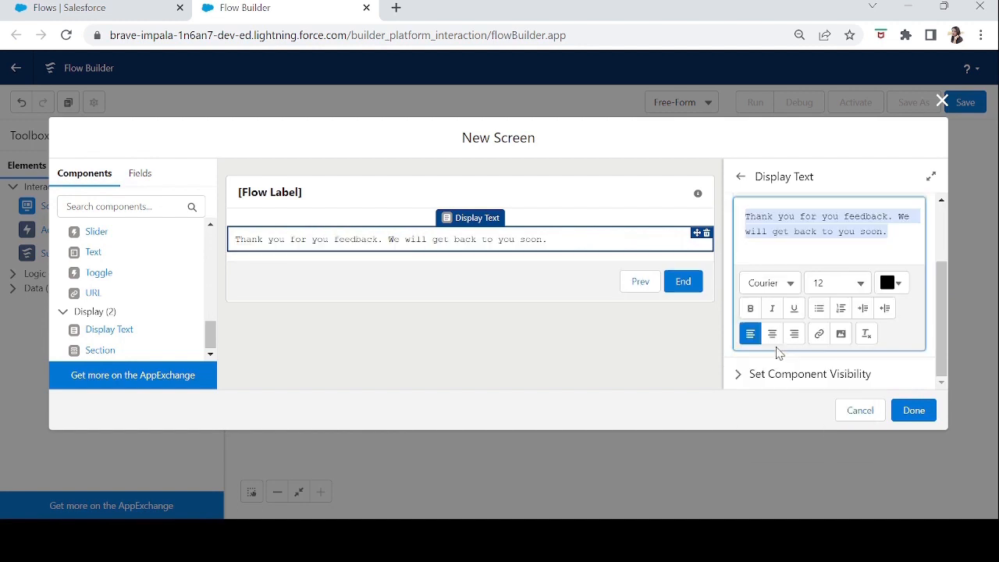
left_click(834, 286)
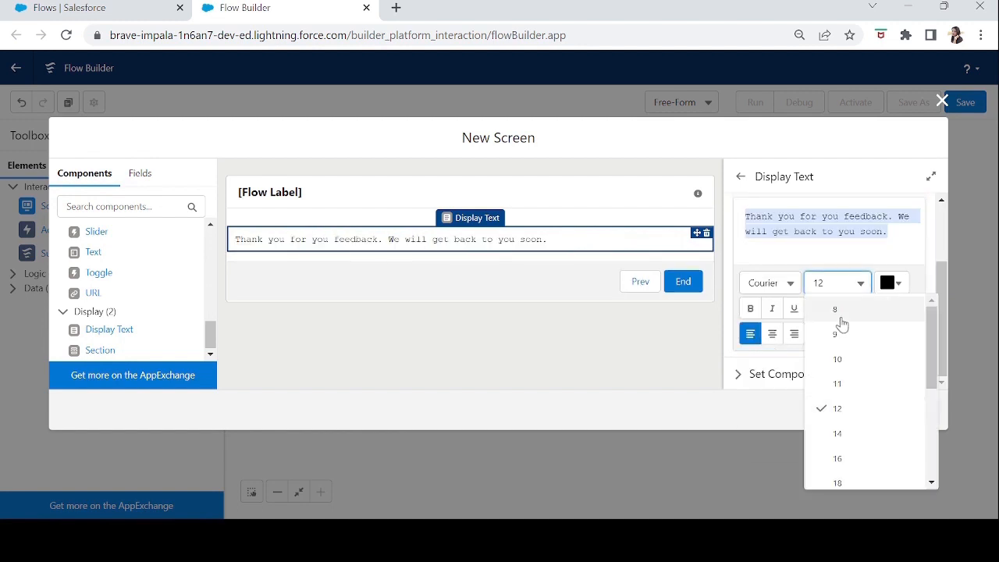
left_click(841, 475)
Make the thank-you message bold, also trying italic and underline and removing both.
left_click(750, 320)
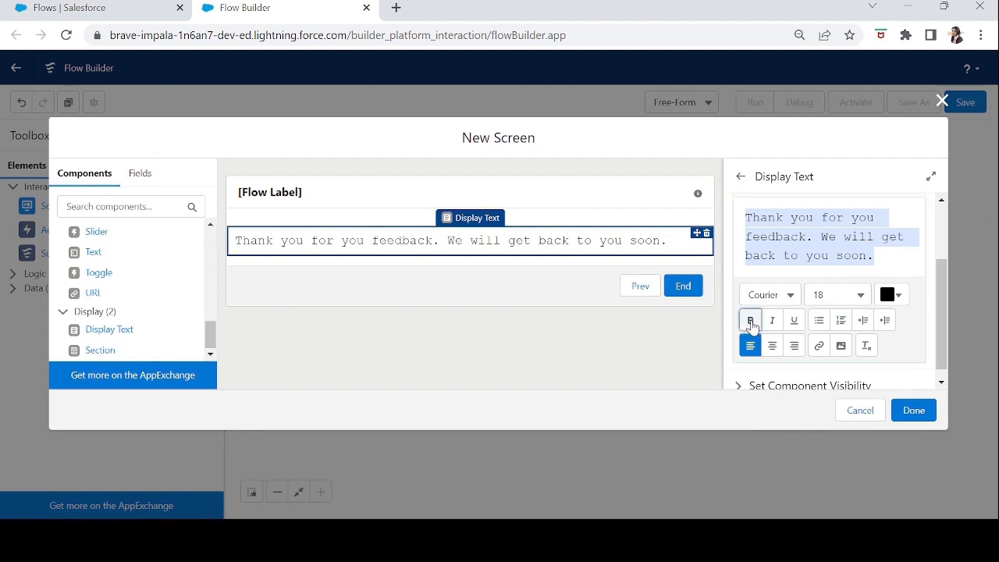
left_click(771, 320)
left_click(794, 321)
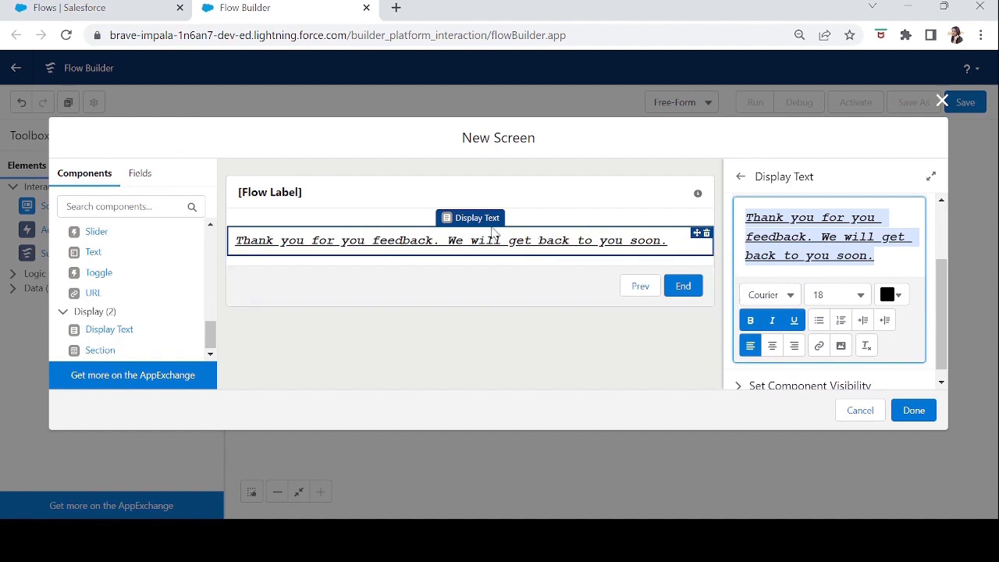
left_click(794, 321)
left_click(772, 321)
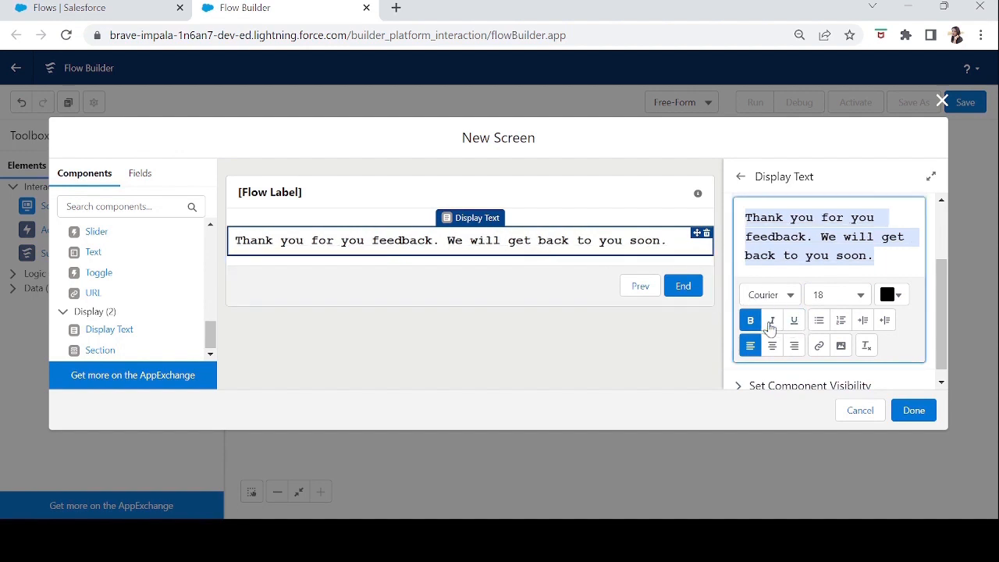
Expand the Display Text's component visibility settings and try the All Conditions Are Met (AND) option, restoring Always.
left_click(940, 337)
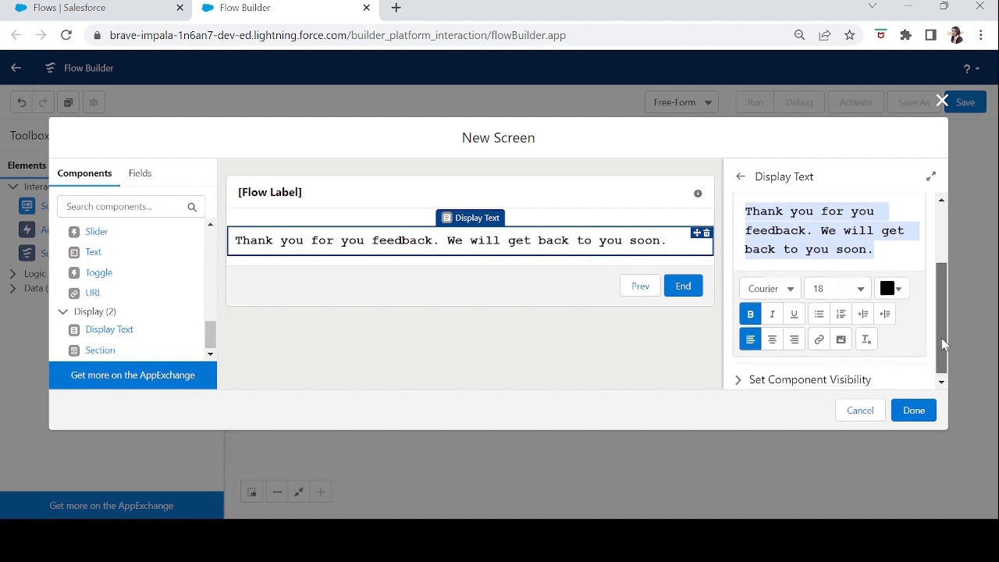
mouse_move(945, 359)
left_mouse_down()
mouse_move(941, 283)
mouse_move(951, 355)
left_mouse_up()
left_click(741, 378)
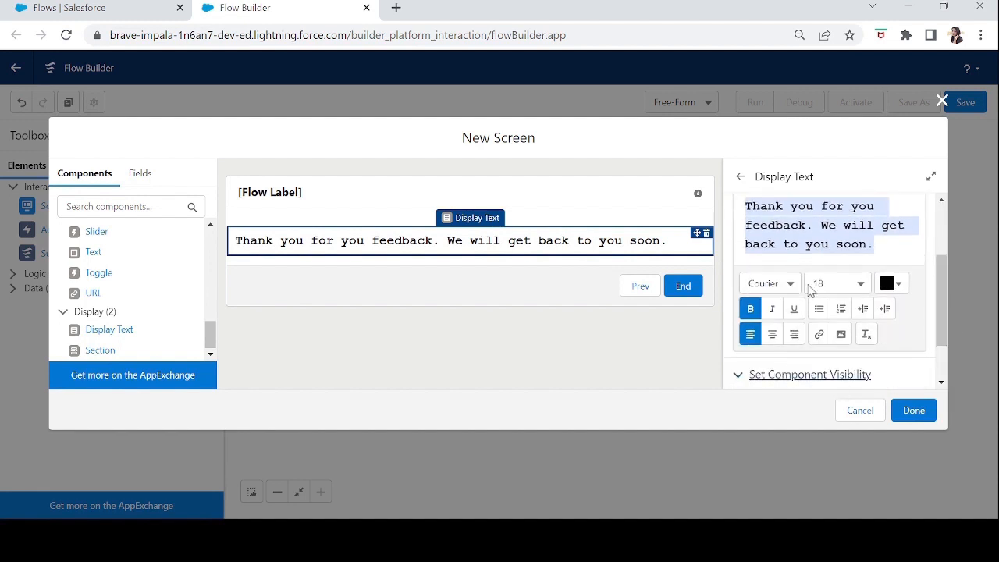
left_click_drag(941, 295, 940, 328)
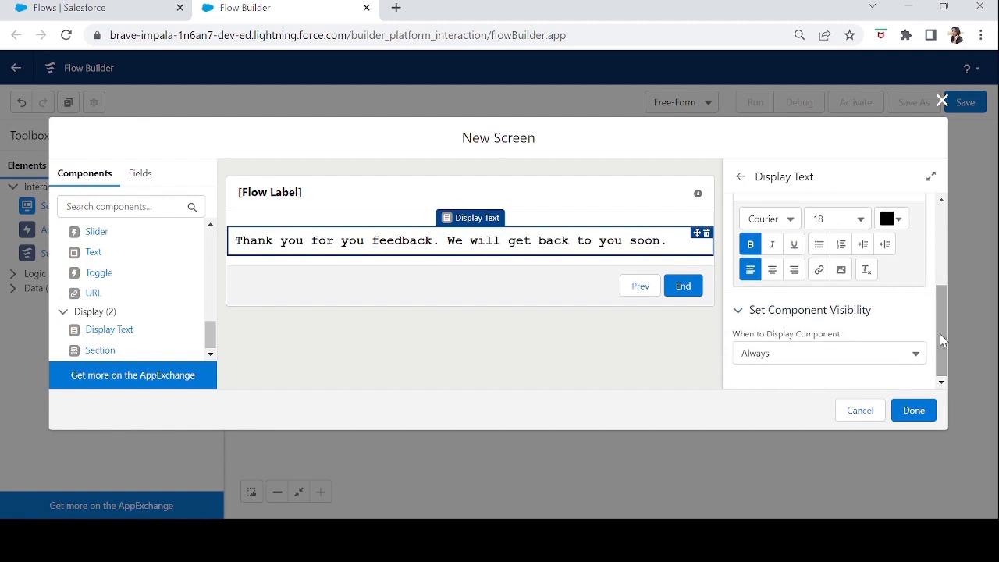
left_click(786, 358)
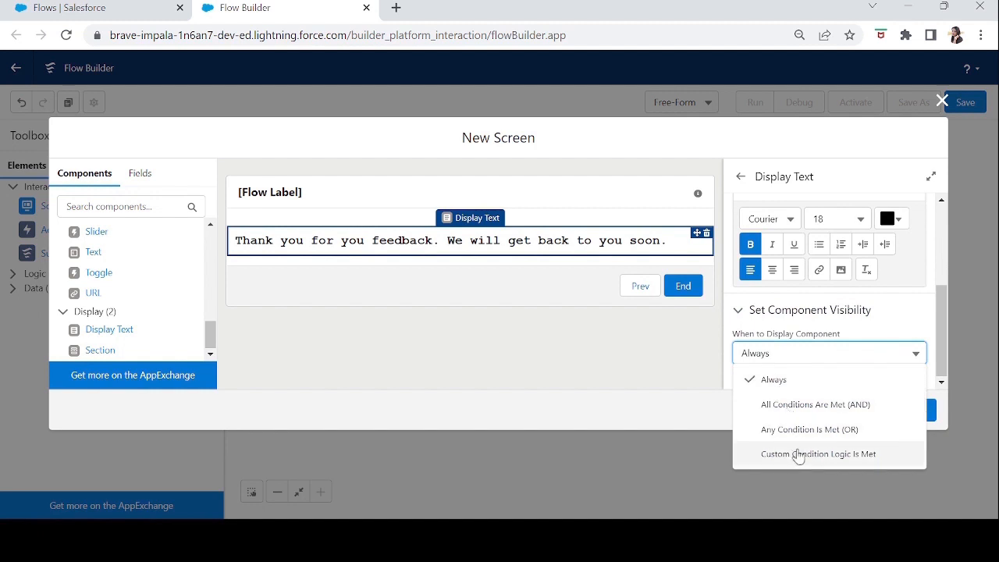
left_click(804, 405)
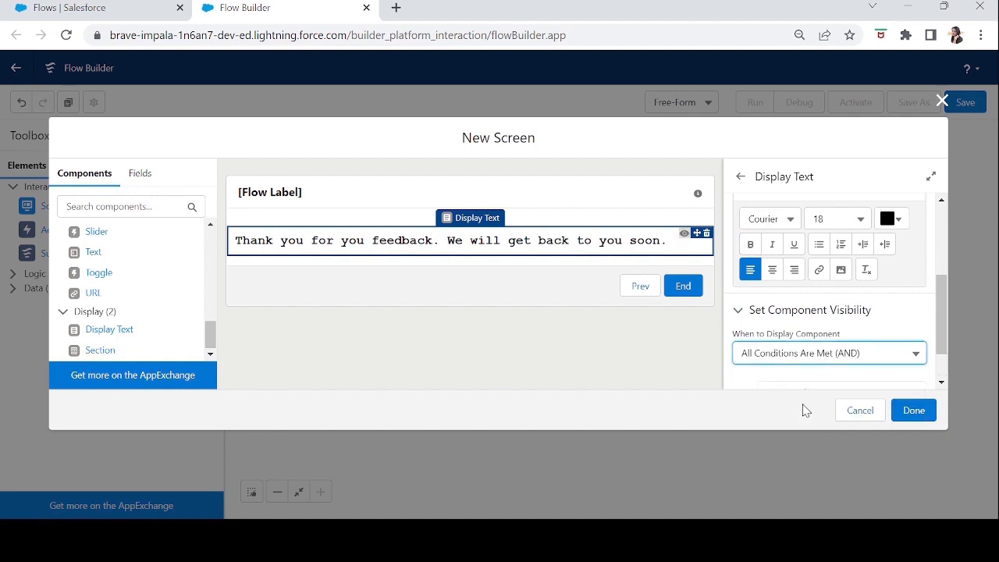
scroll(943, 371, "down", 1)
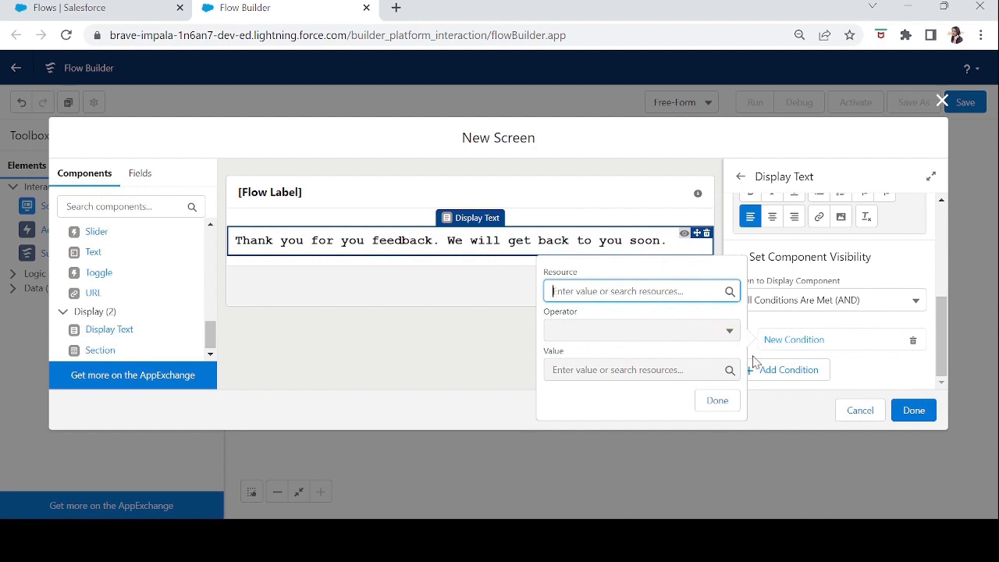
left_click(899, 369)
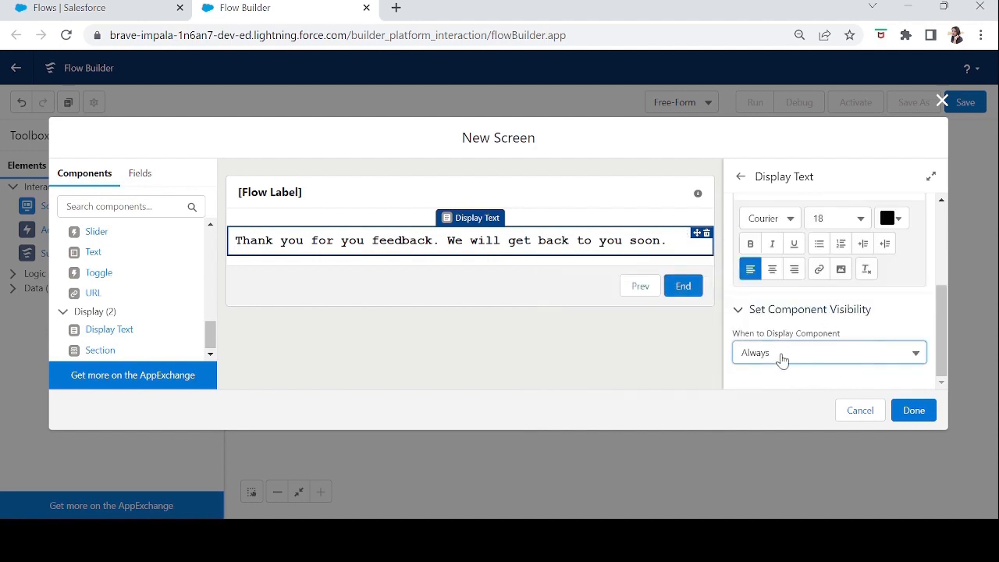
scroll(939, 334, "up", 2)
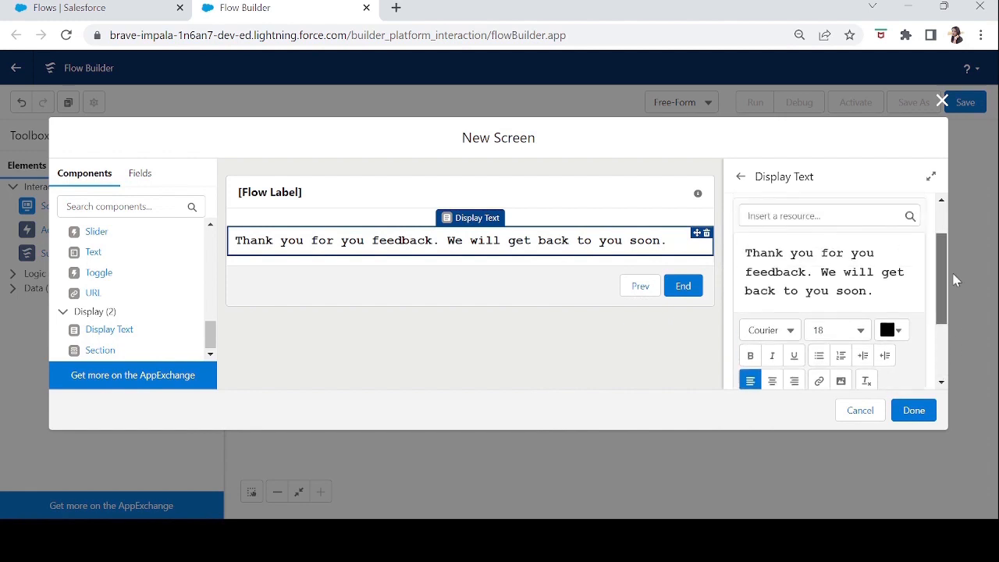
scroll(959, 291, "down", 3)
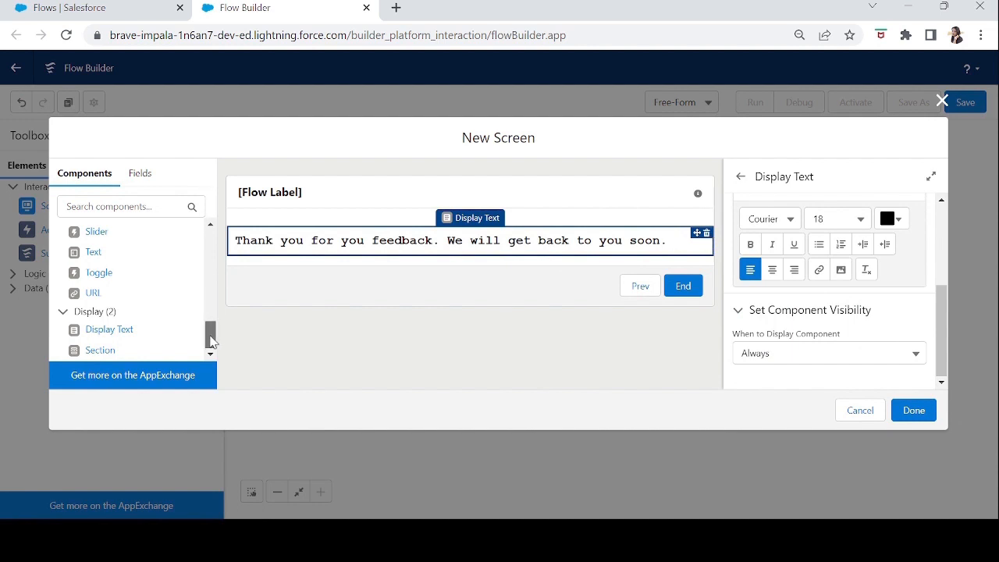
Search the components for "text", add a Text input below the thank-you message, and label it Name with API name Name.
left_click_drag(212, 338, 213, 242)
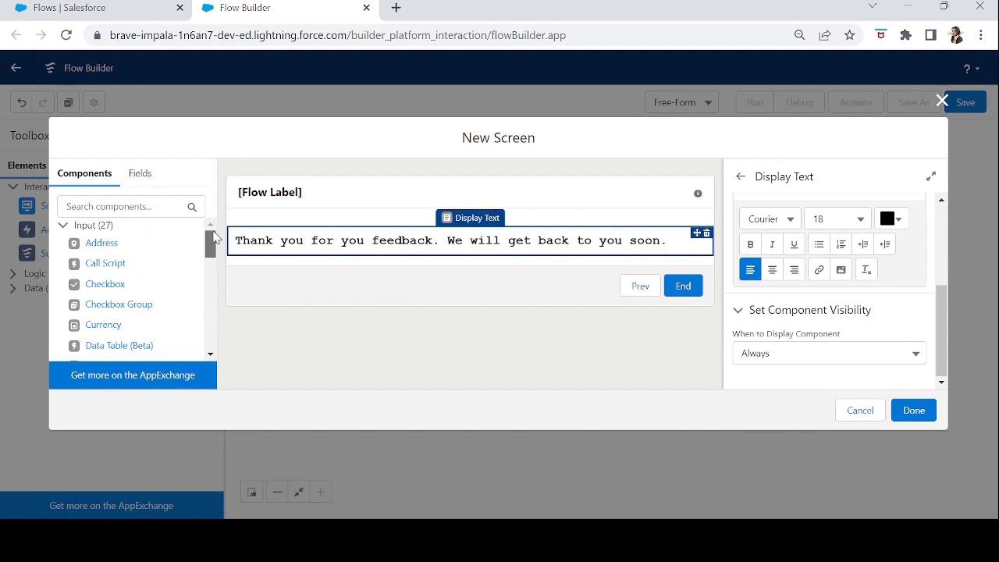
left_click(195, 206)
type("text")
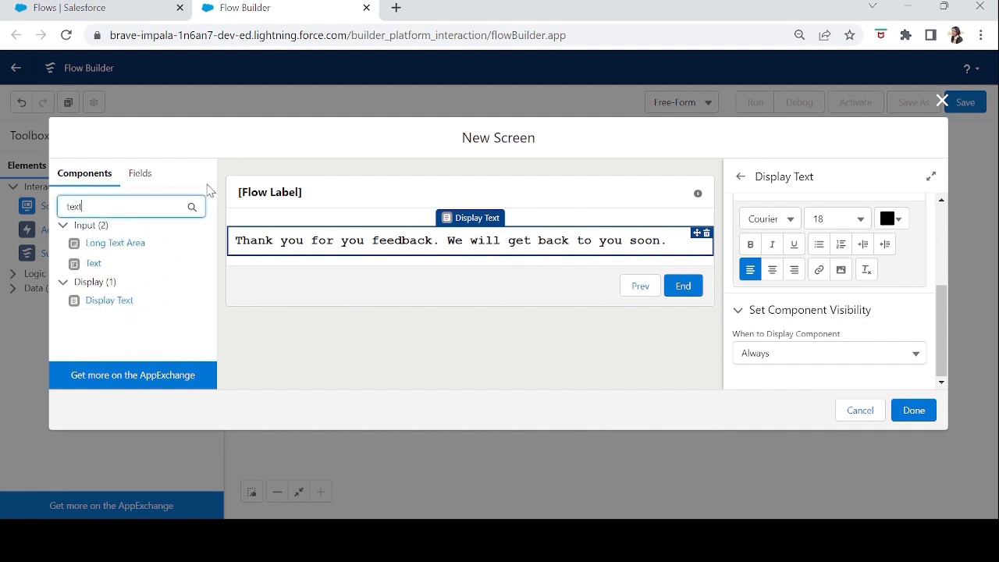
left_click_drag(93, 263, 241, 264)
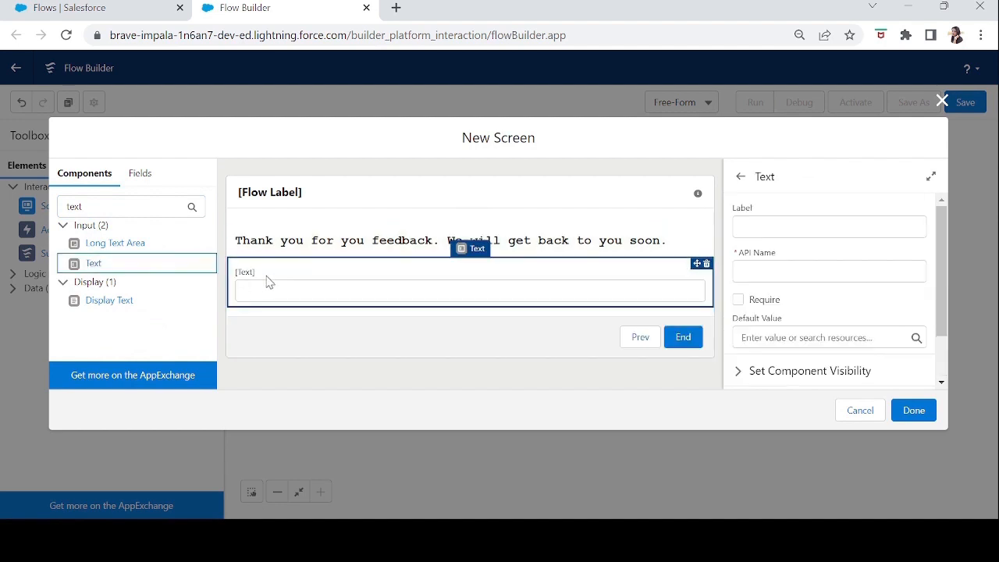
left_click(774, 223)
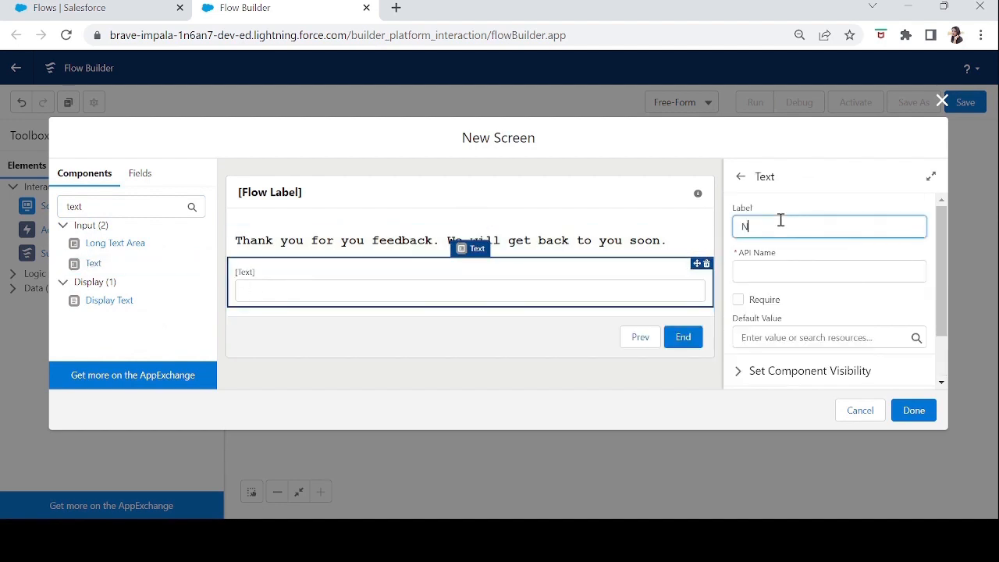
key("Tab")
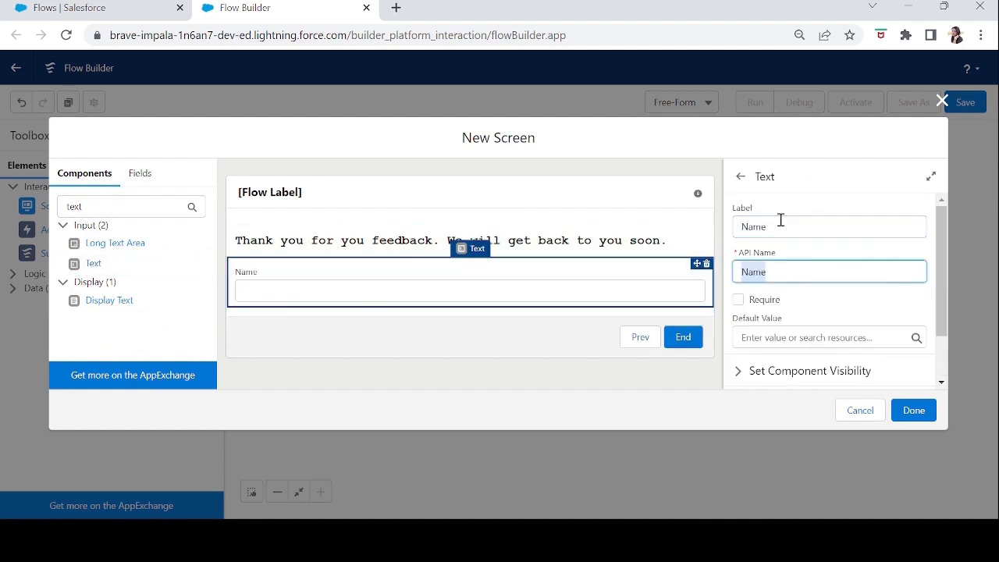
Make the Name field required and set its default value to "Your Name".
left_click(738, 303)
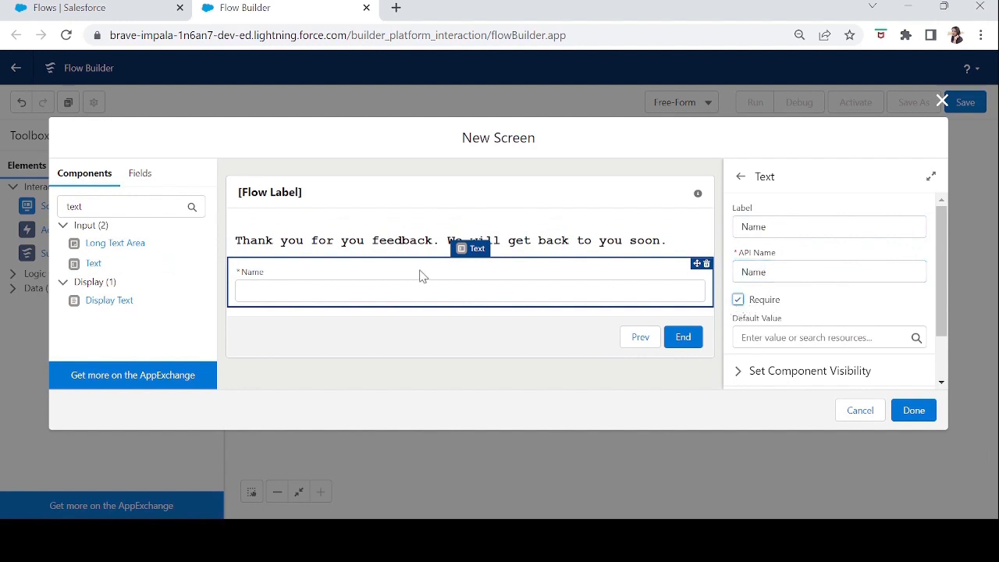
left_click(738, 301)
left_click(737, 302)
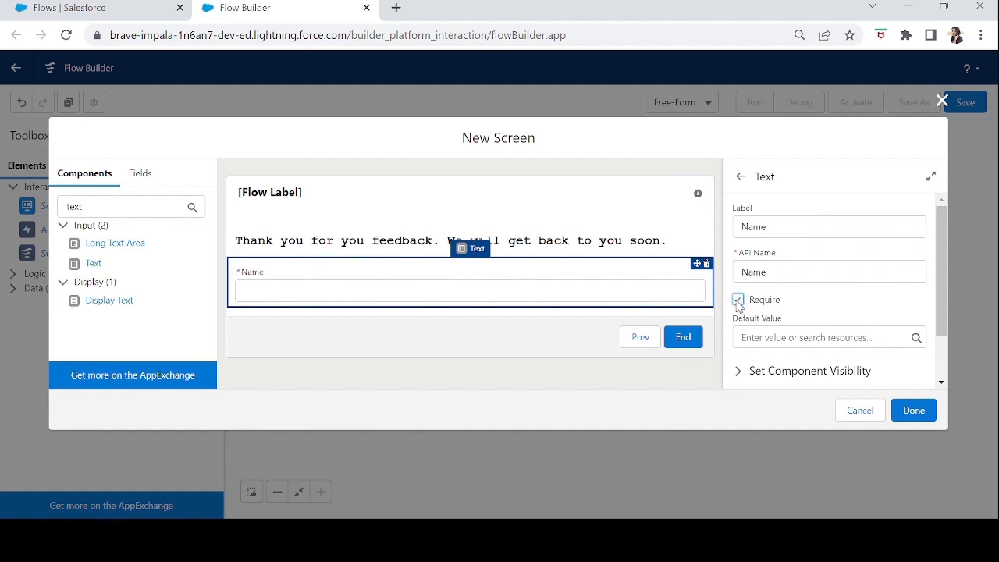
left_click(773, 342)
type("Your Name")
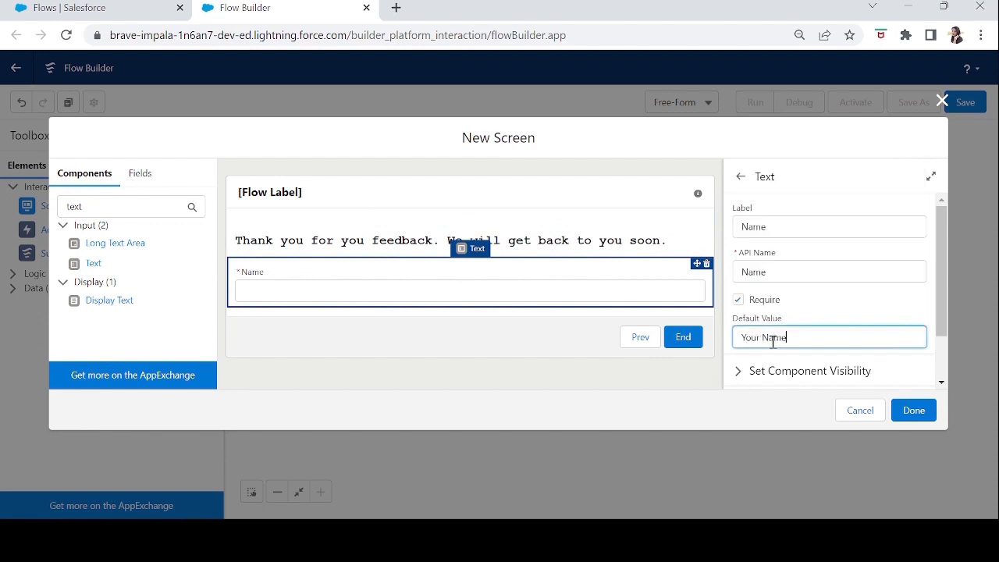
key("Tab")
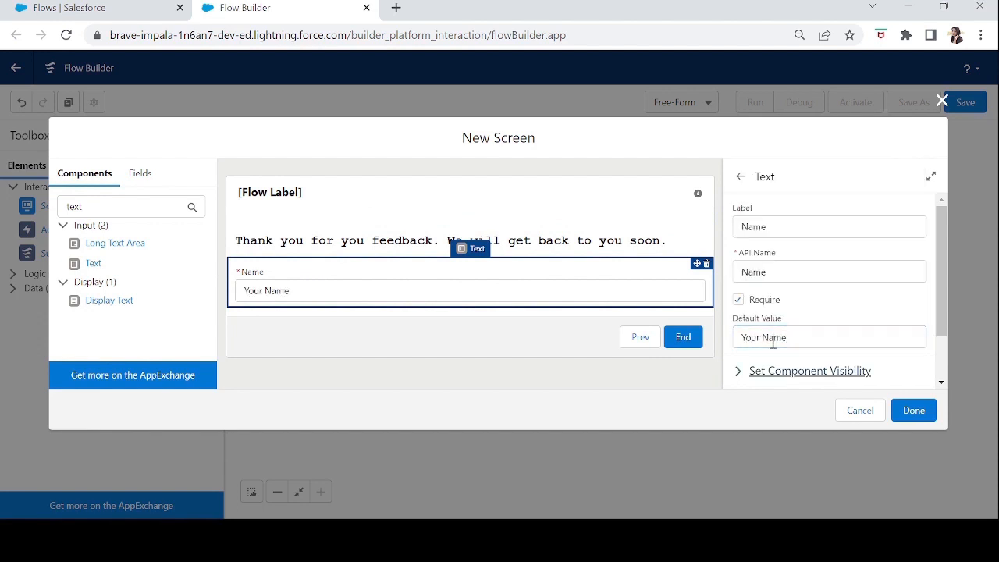
left_click(274, 289)
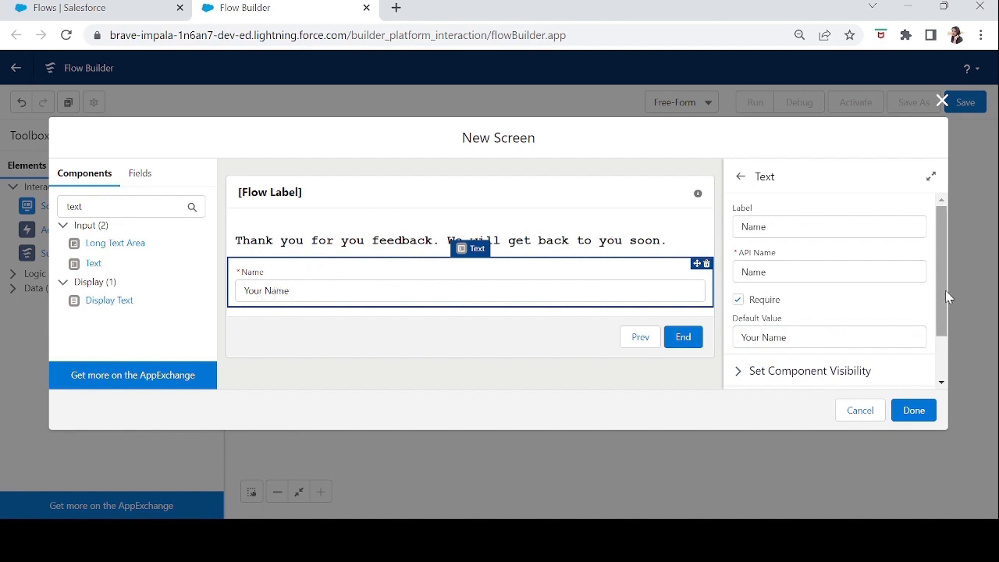
Expand the Name field's component visibility settings and review the display condition options, keeping Always.
scroll(945, 290, "down", 2)
left_click(739, 313)
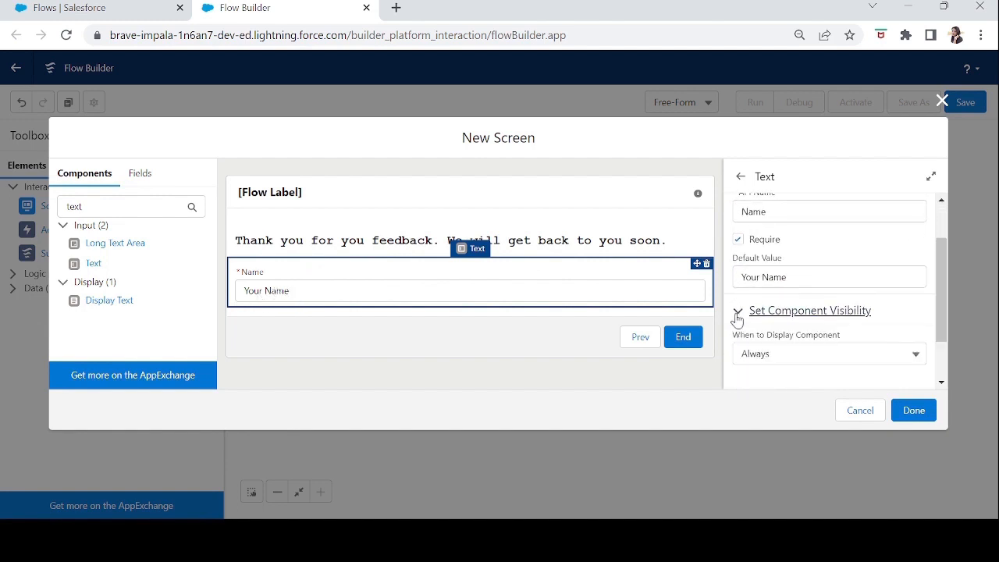
left_click_drag(947, 311, 947, 345)
left_click(792, 288)
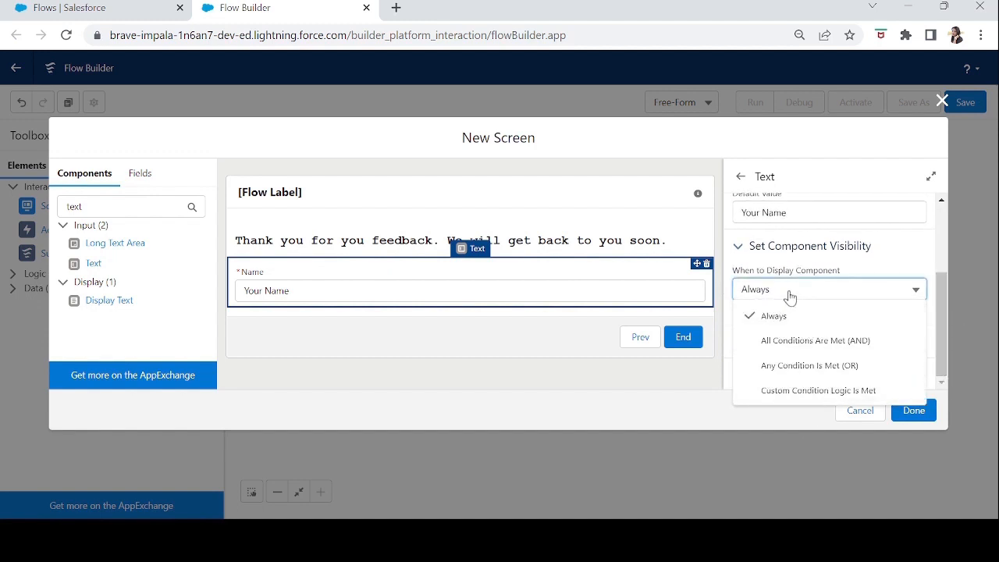
left_click(790, 297)
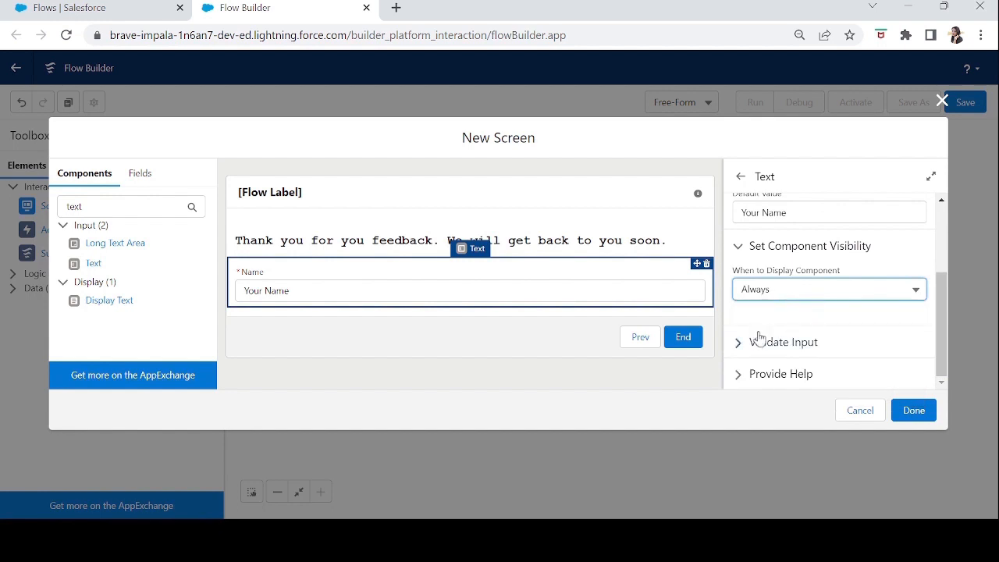
Try adding the input validation error message "Please enter a valid name" to the Name field.
left_click(743, 349)
left_click_drag(942, 281, 942, 321)
left_click(782, 258)
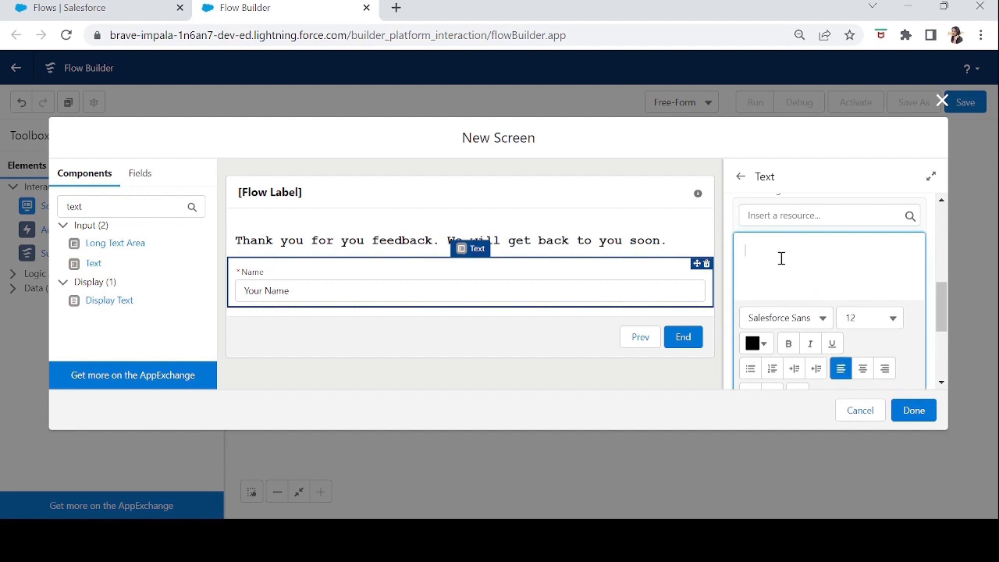
type("Please")
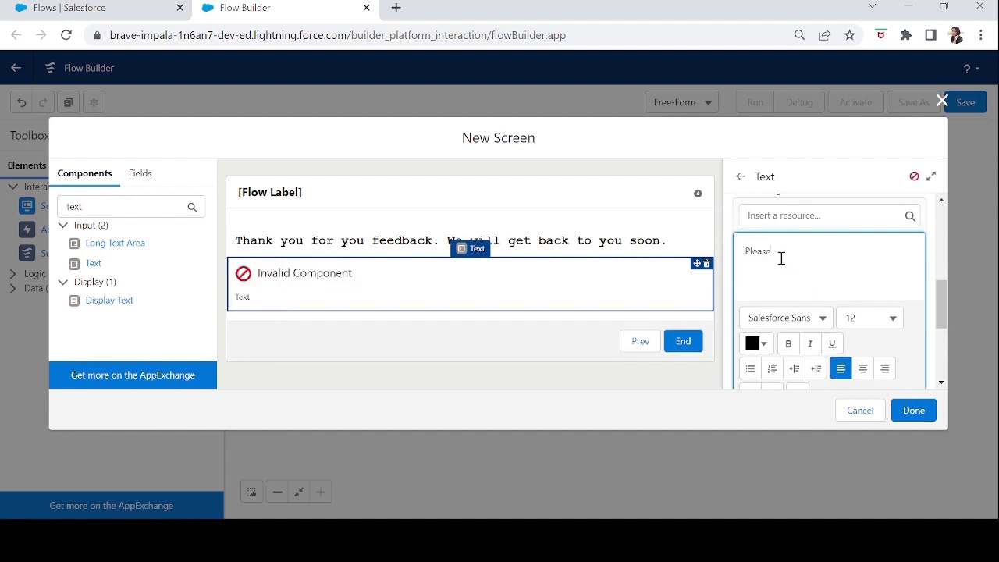
type(" enter a valid name")
key("Tab")
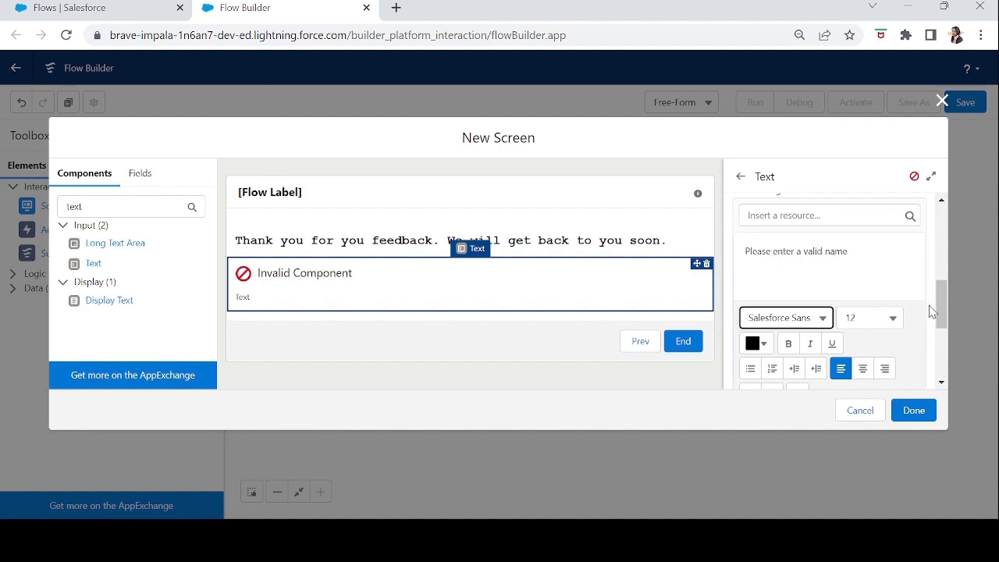
Reselect the Name field, expand its input validation settings again, and examine the Formula box.
mouse_move(943, 301)
left_mouse_down()
mouse_move(941, 277)
mouse_move(941, 288)
left_mouse_up()
left_click(841, 350)
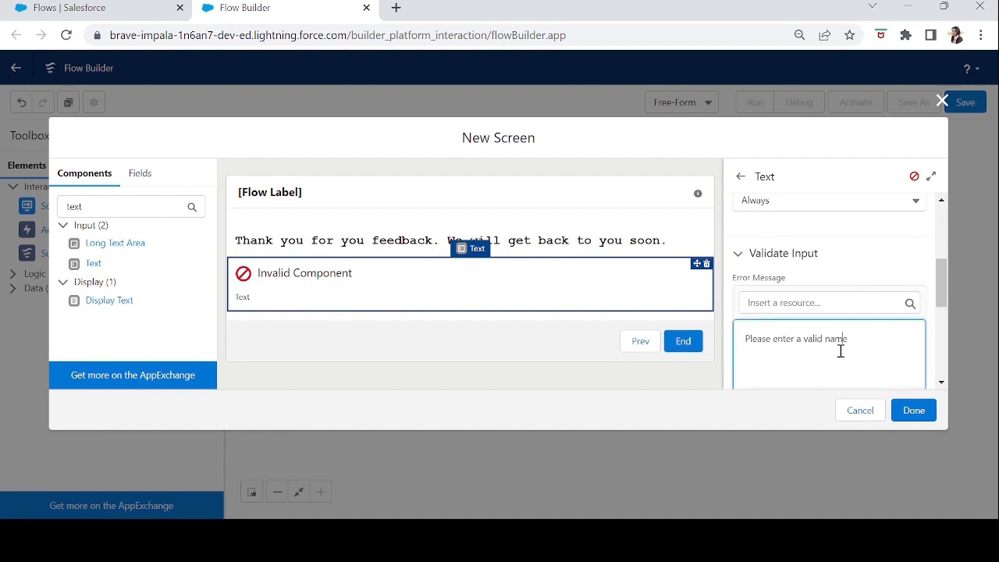
left_click(646, 247)
left_click(630, 289)
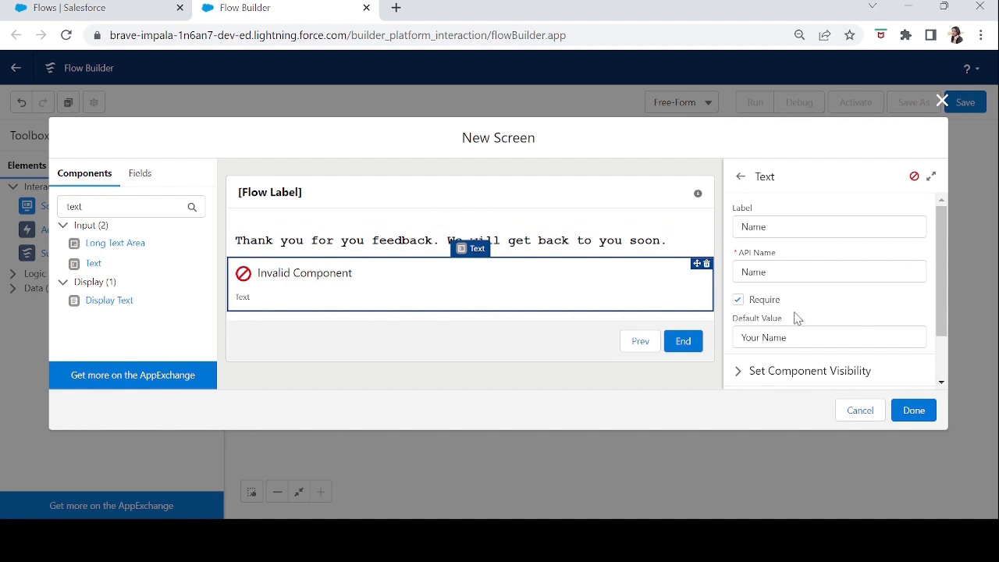
left_click_drag(947, 303, 948, 374)
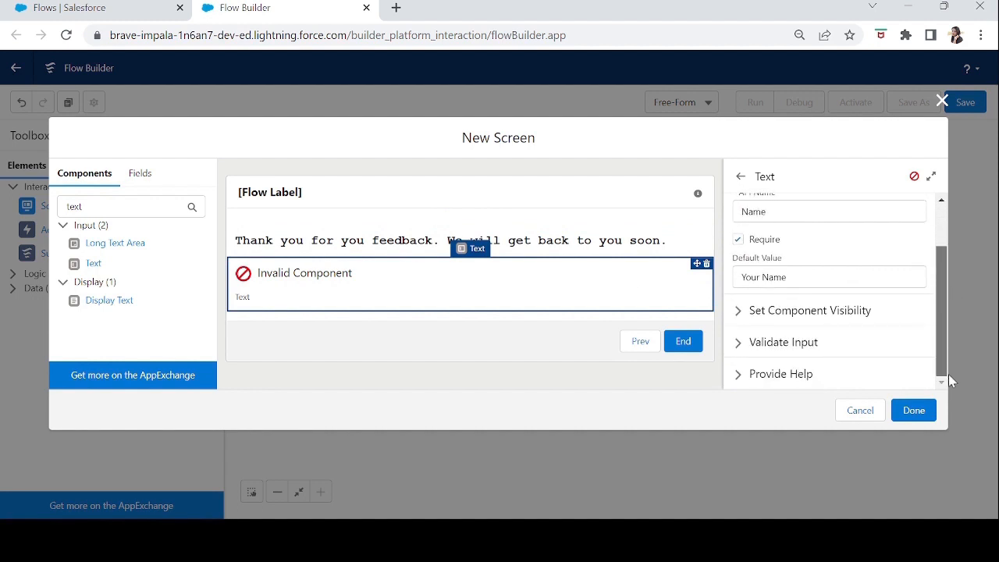
left_click(732, 345)
left_click_drag(945, 251, 951, 362)
left_click(756, 302)
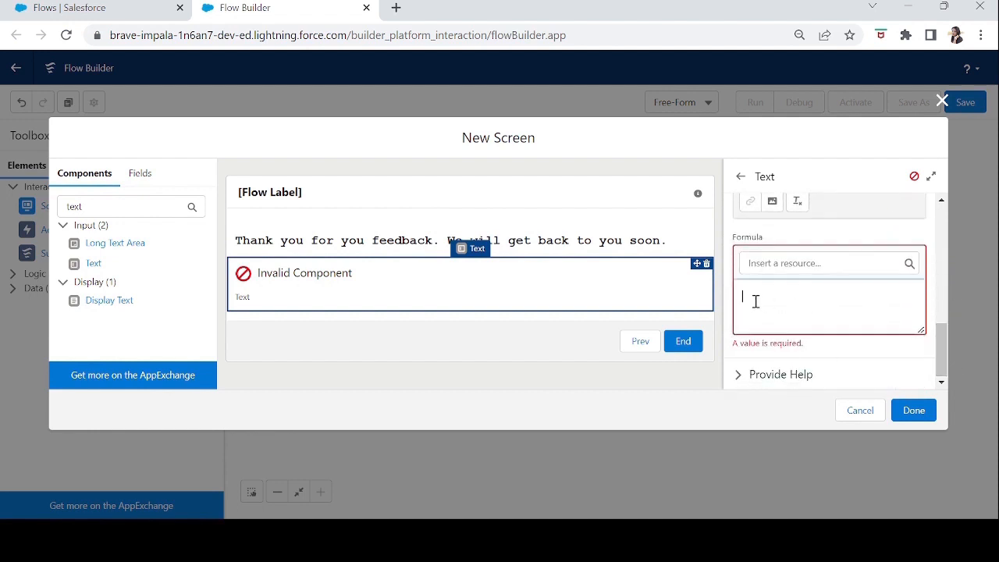
Clear the error message from the Name field's input validation.
scroll(829, 326, "up", 3)
left_click(844, 319)
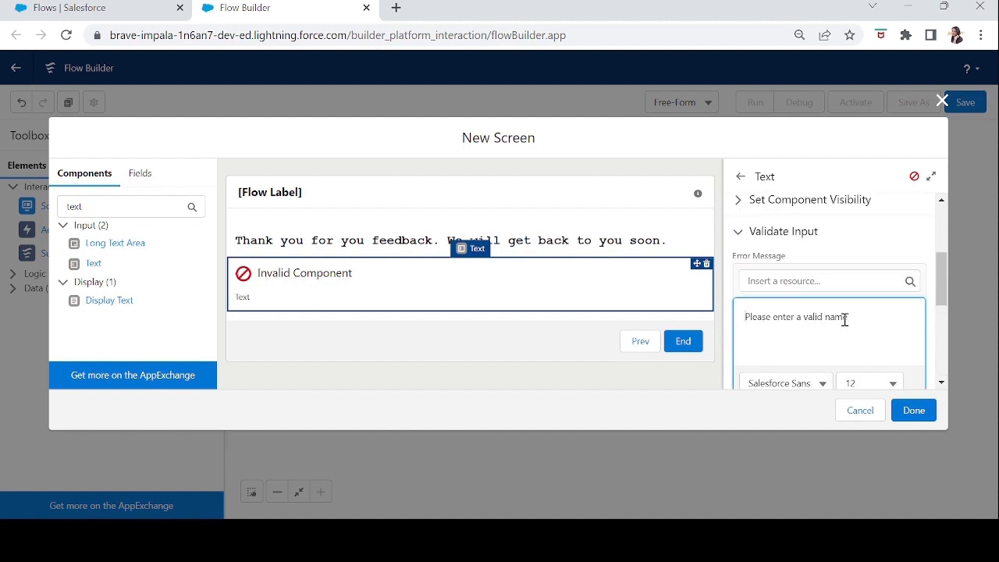
left_click_drag(854, 319, 647, 292)
key("BackSpace")
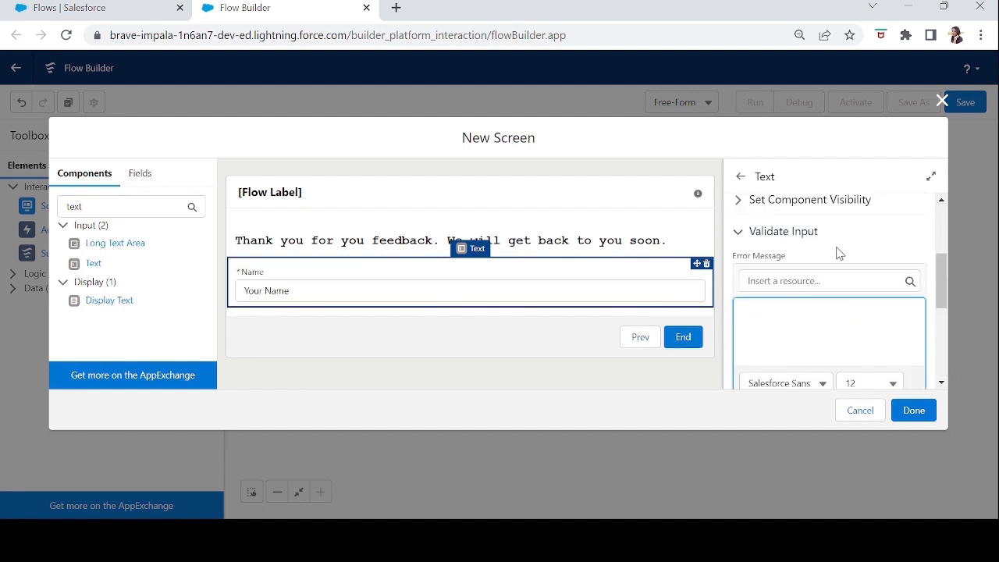
Add the help text "Please enter your first name and last name" to the Name field.
left_click_drag(942, 291, 946, 299)
left_click_drag(945, 345, 945, 353)
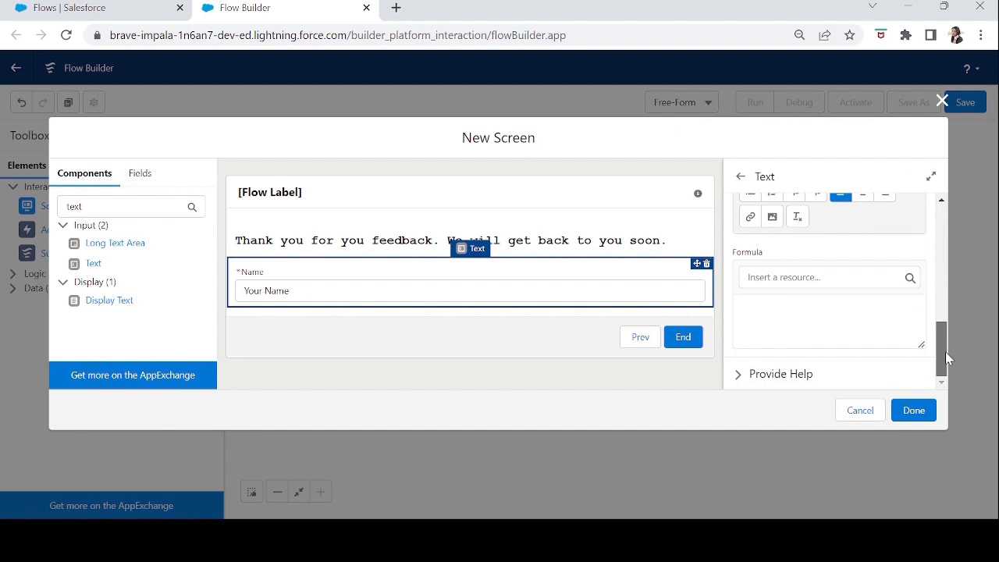
left_click(739, 376)
left_click_drag(938, 320, 941, 366)
left_click(792, 245)
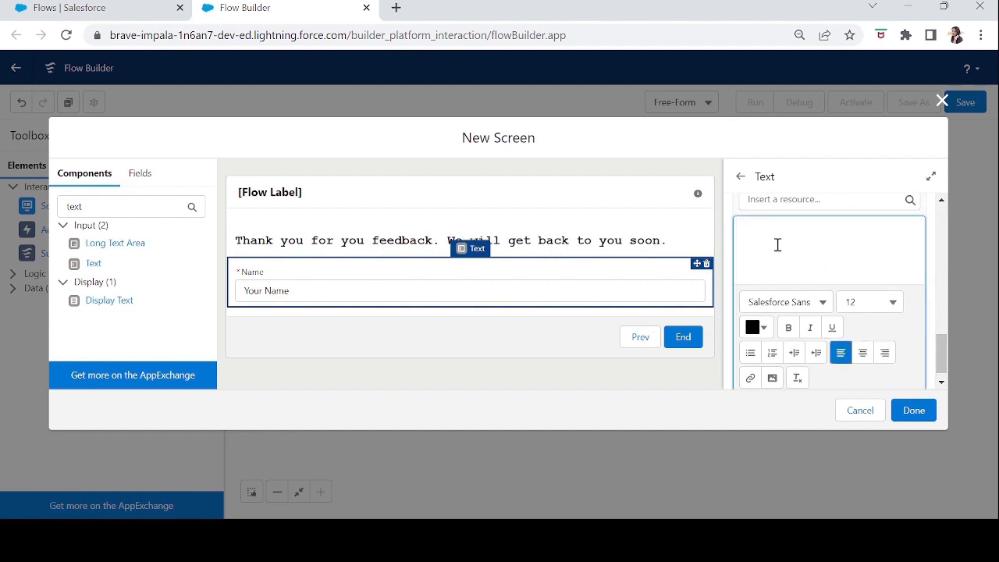
type("Ple")
type("ase enter your first name and last name")
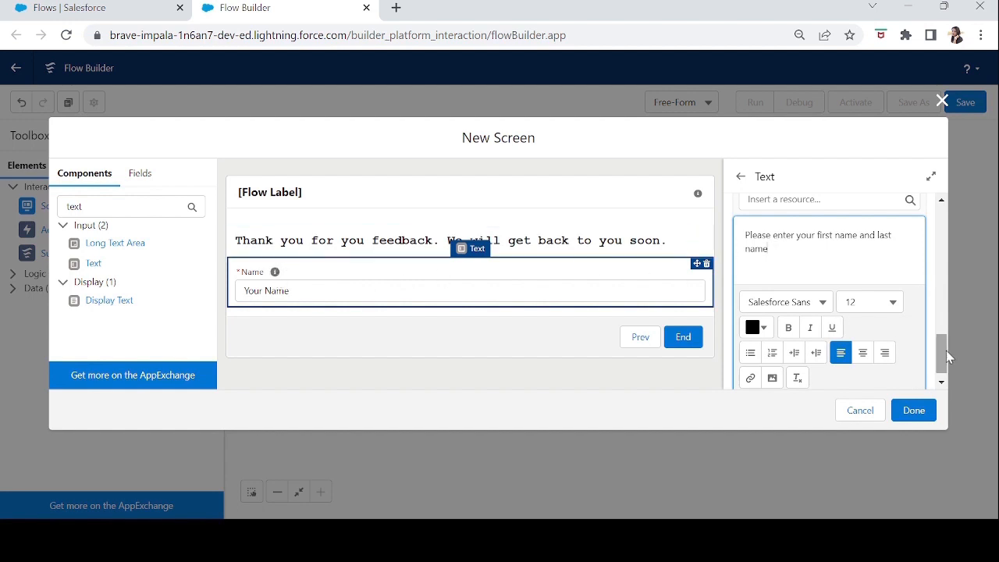
Set the text colour in the Name field's help text editor to a bright orange-red.
left_click_drag(943, 353, 943, 371)
left_click(757, 313)
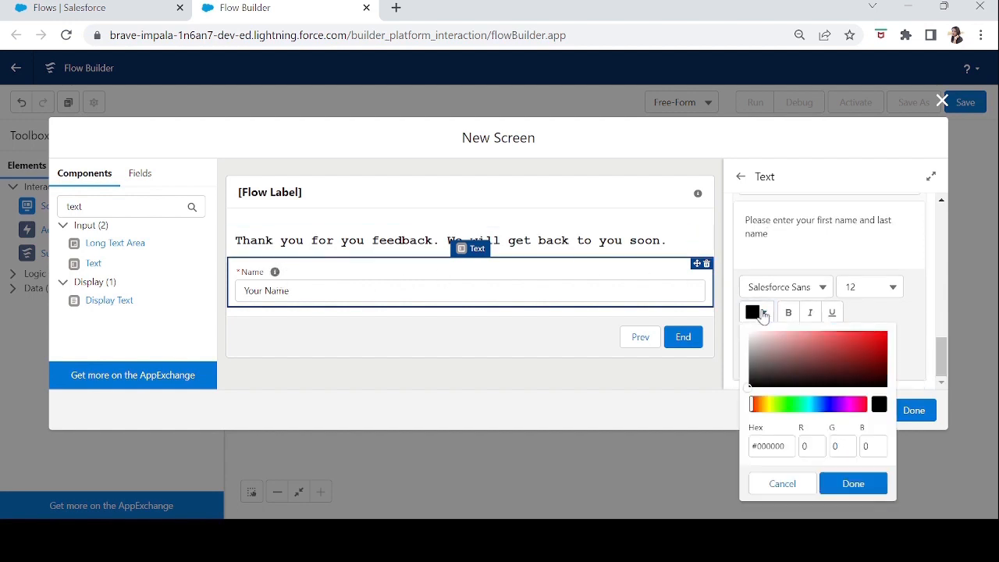
left_click(755, 404)
left_click_drag(856, 356, 916, 325)
left_click(854, 484)
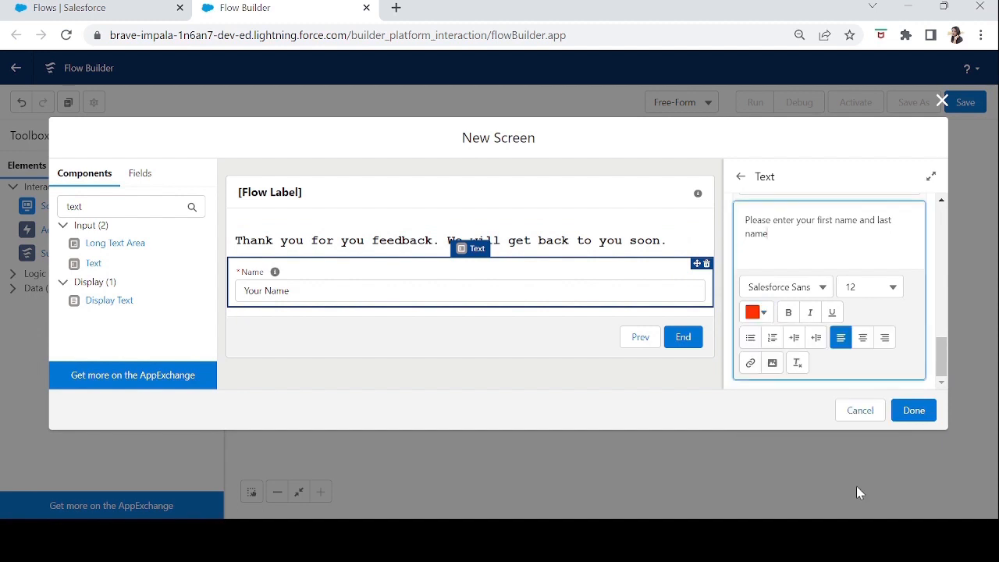
left_click_drag(940, 345, 954, 365)
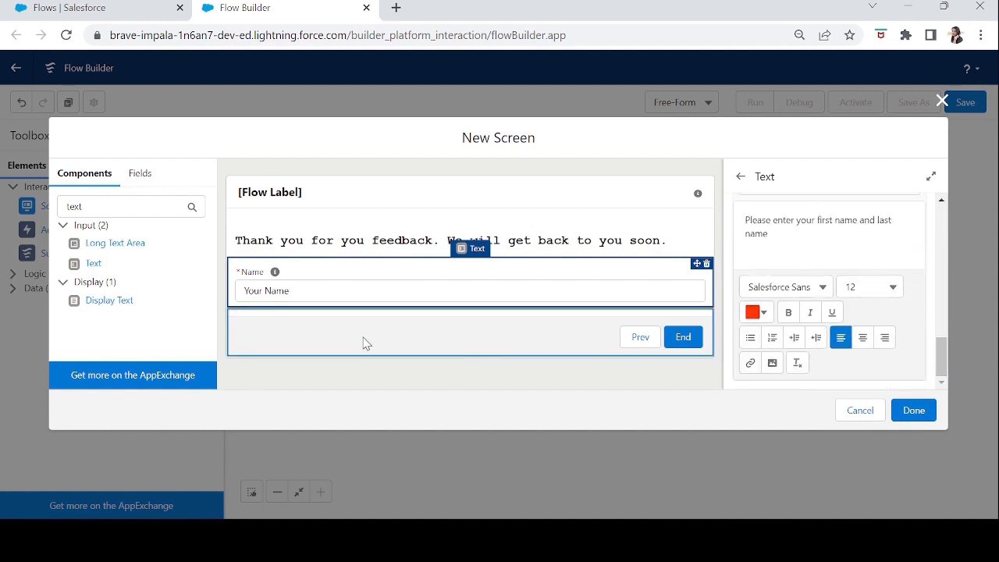
Add a Long Text Area below the Name field, labelled "Job Description" with API name Job_Description.
left_click_drag(127, 207, 2, 212)
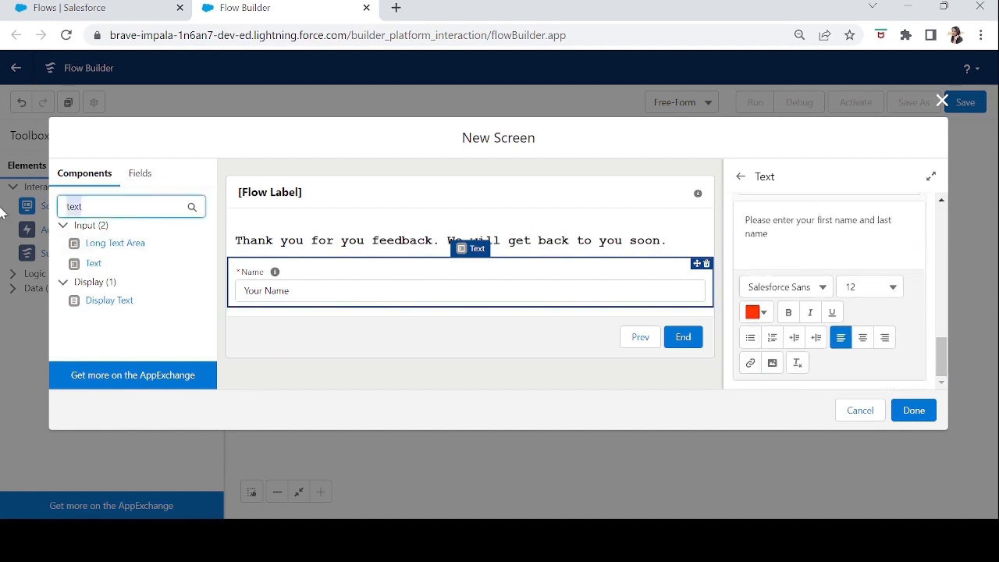
left_click_drag(117, 247, 239, 311)
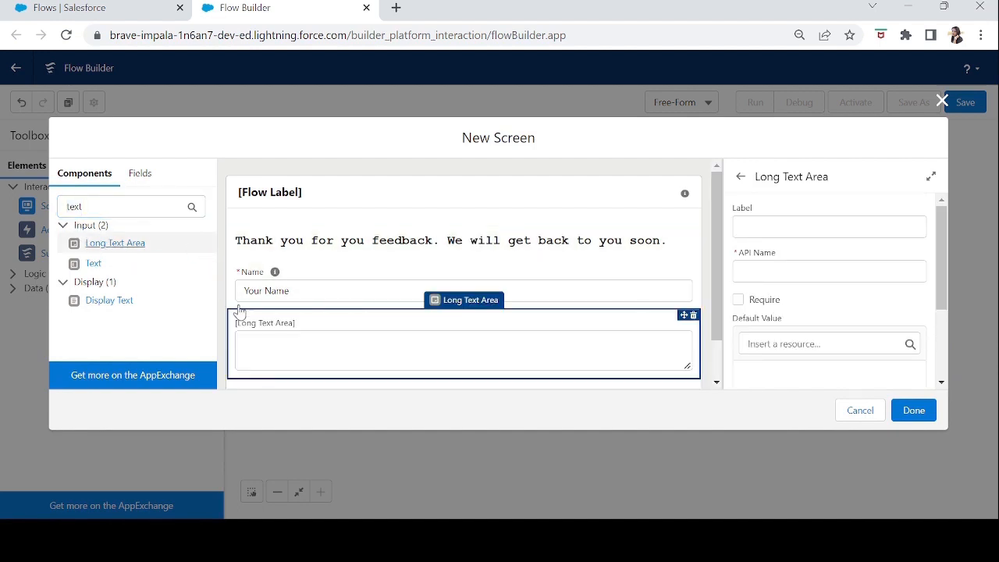
left_click(780, 228)
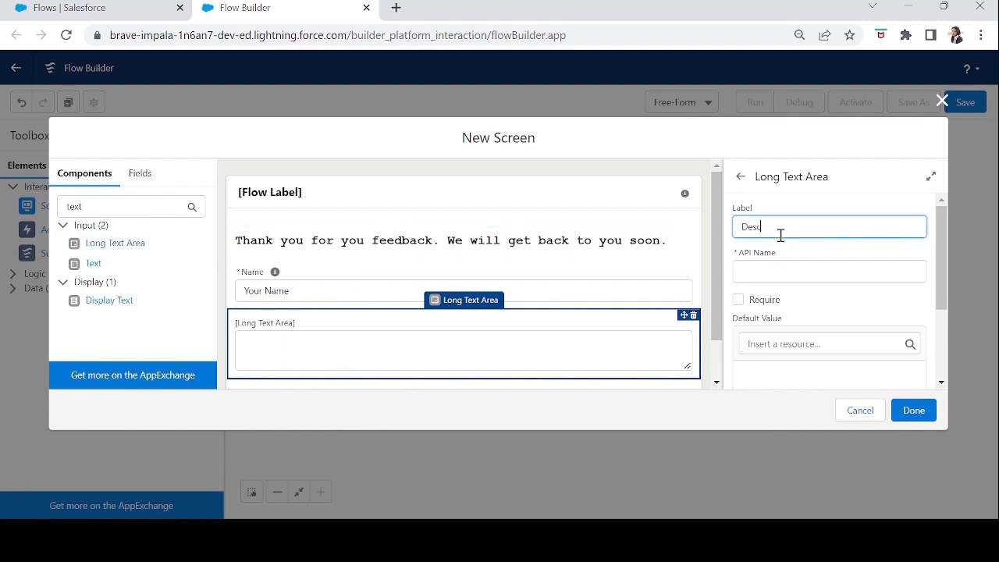
key("BackSpace")
key("BackSpace")
key("BackSpace")
key("BackSpace")
type("Job Description")
key("Tab")
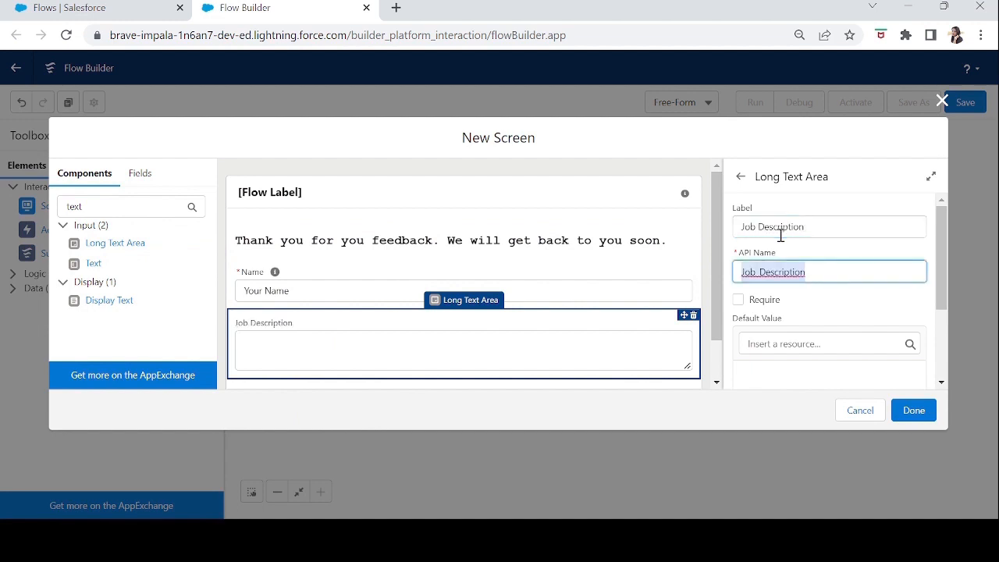
Try the Require option on Job Description, restore it to optional, and review the component's remaining settings.
left_click(740, 299)
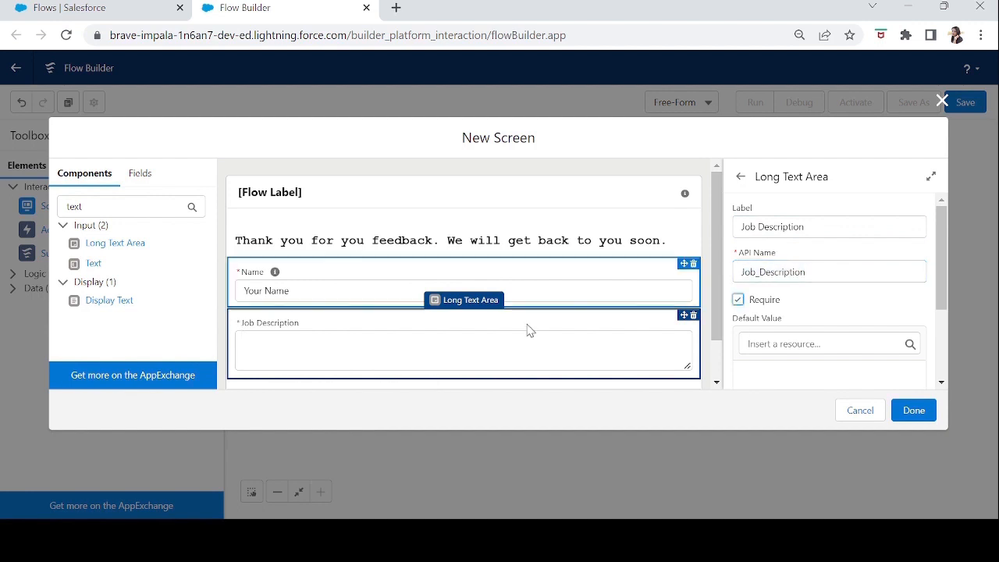
left_click(739, 301)
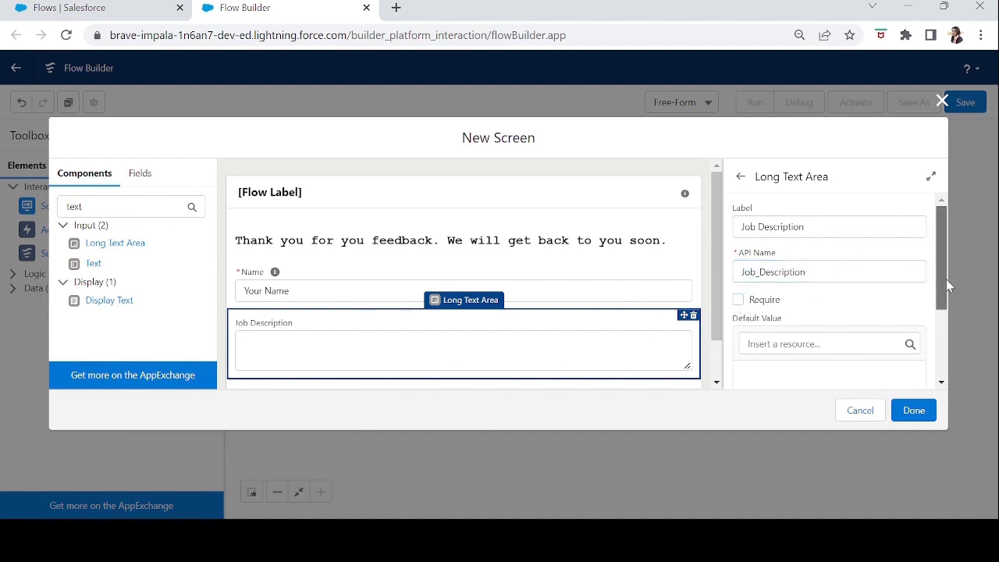
scroll(944, 325, "down", 1)
scroll(943, 324, "down", 1)
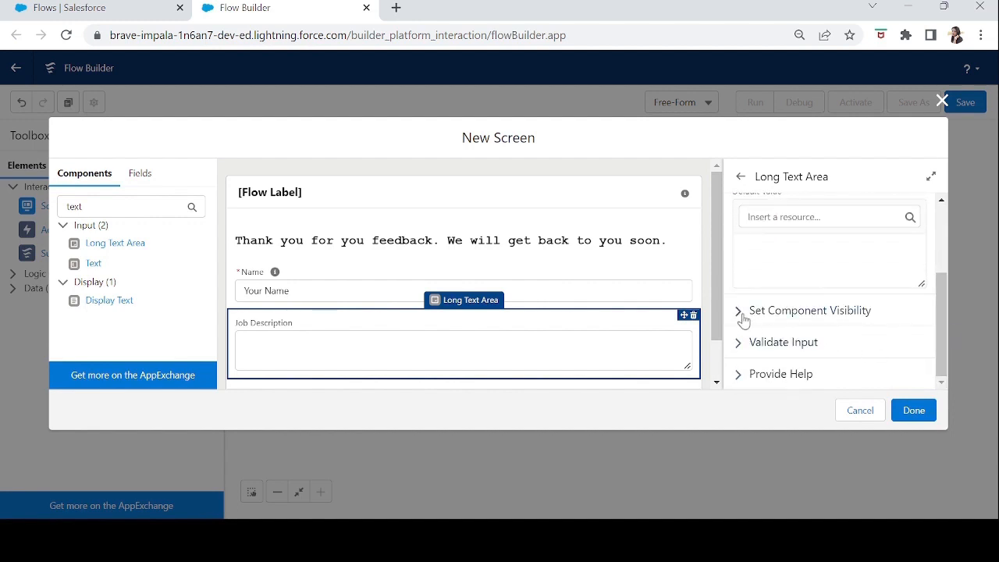
left_click(376, 296)
left_click(404, 342)
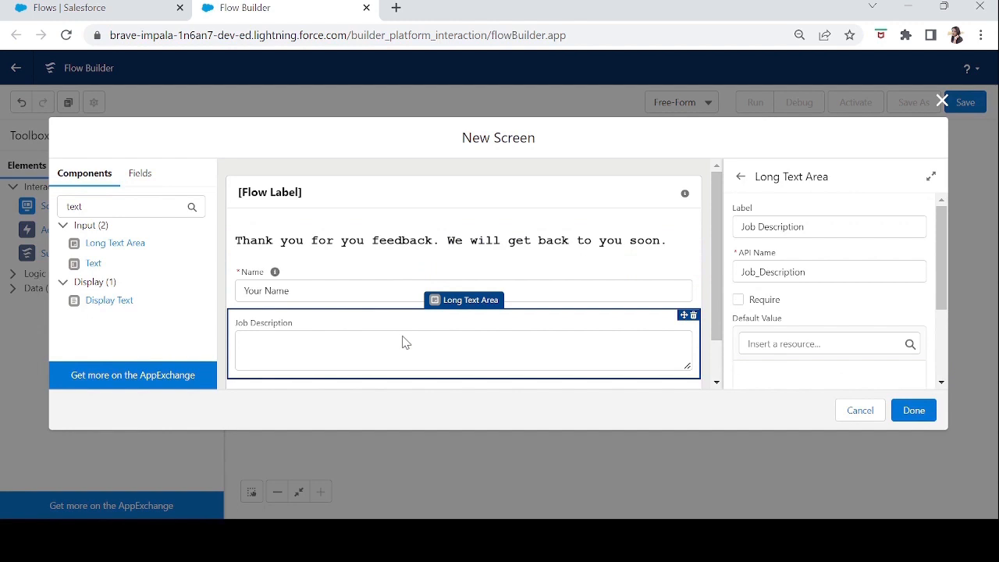
Search the components for "email" and add an Email component below Job Description with the API name emailId.
left_click(151, 208)
key("BackSpace")
key("BackSpace")
key("BackSpace")
key("BackSpace")
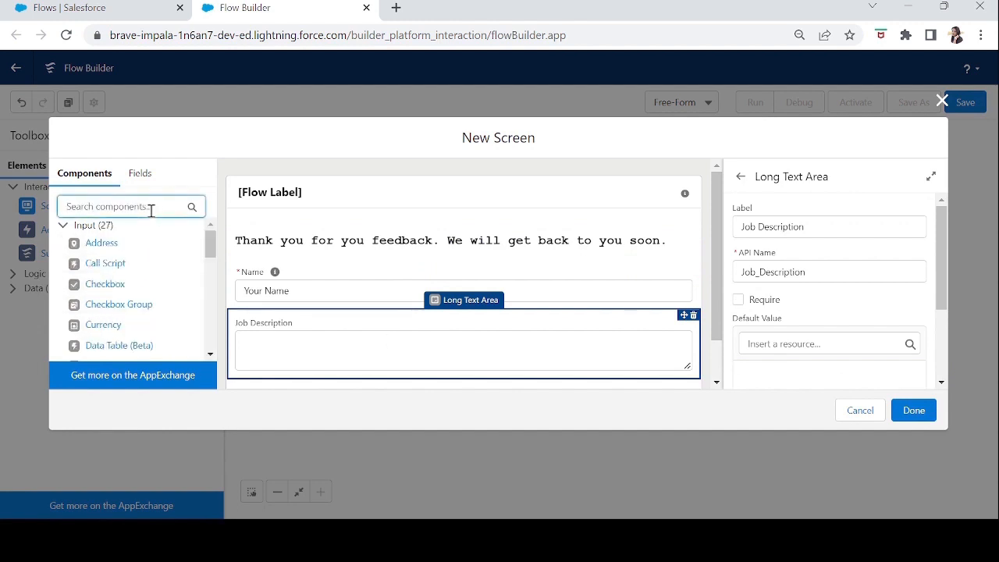
type("email")
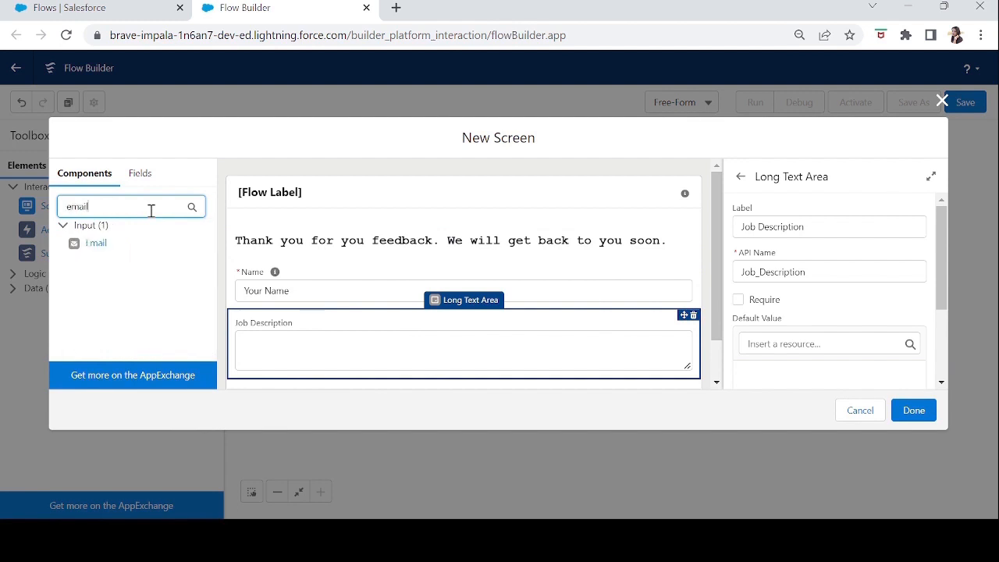
left_click_drag(95, 242, 241, 340)
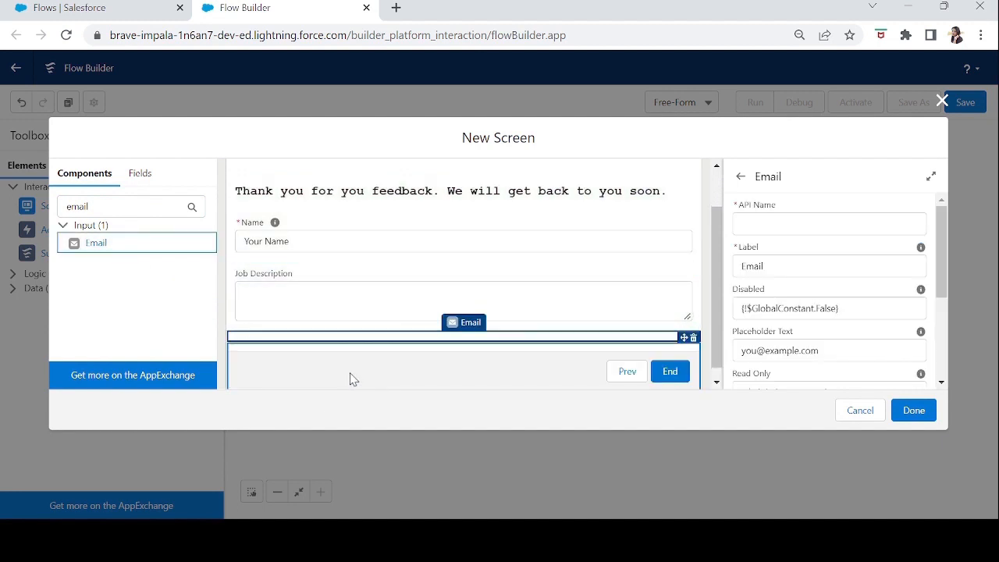
left_click(780, 227)
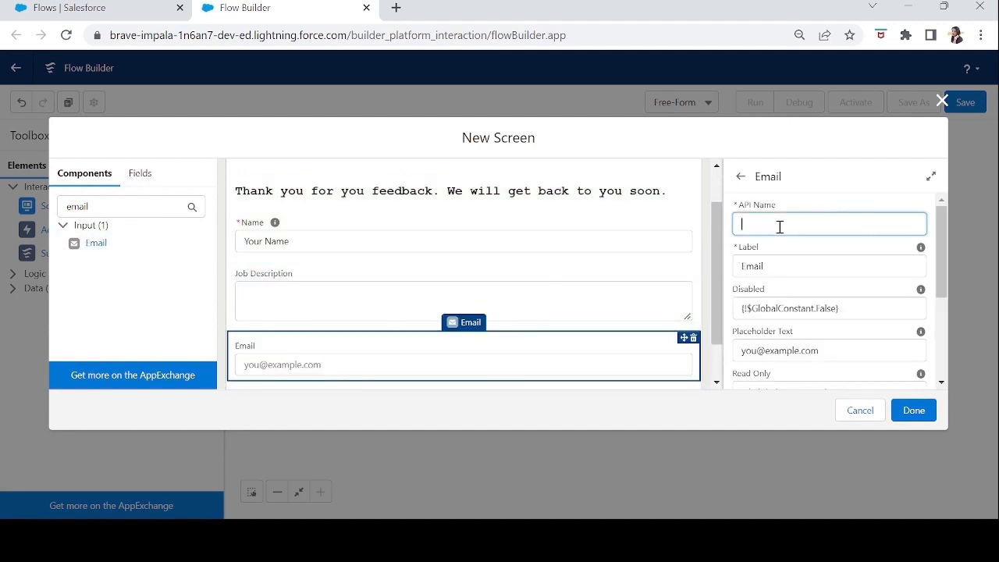
type("Id")
key("Tab")
Review the Email component's Disabled, Placeholder Text and Read Only settings.
mouse_move(943, 289)
left_mouse_down()
mouse_move(947, 324)
mouse_move(945, 289)
left_mouse_up()
left_click(854, 293)
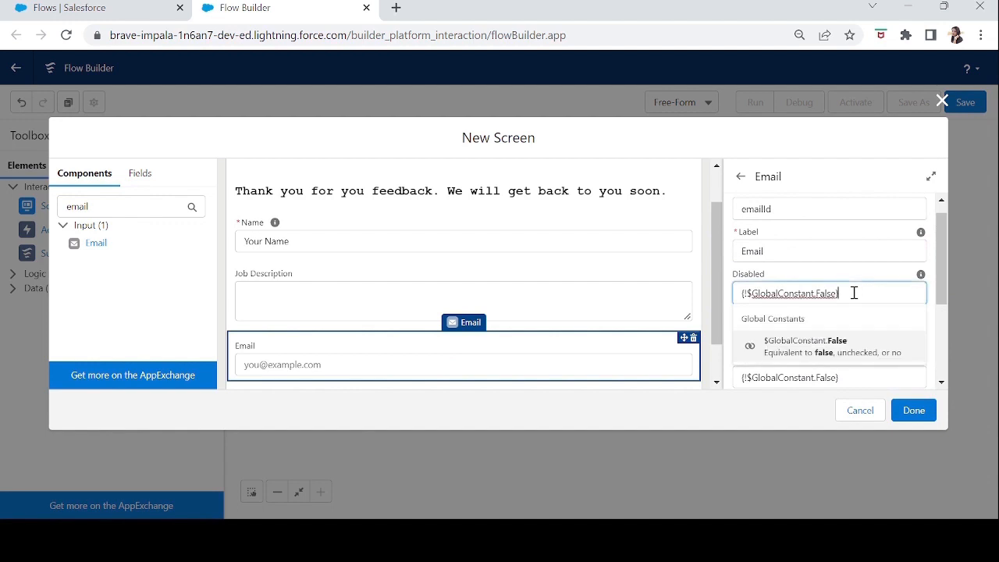
left_click(848, 277)
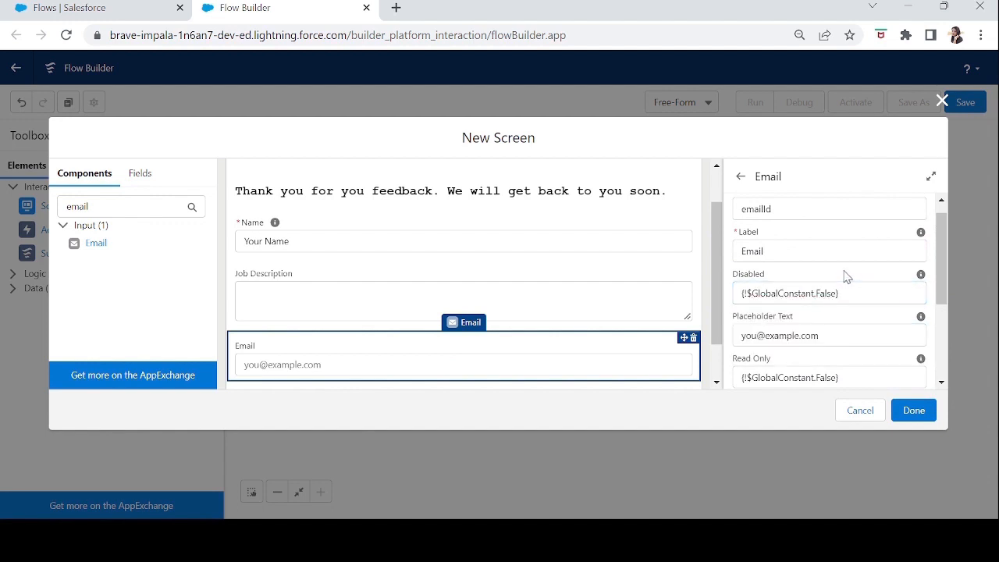
left_click(847, 341)
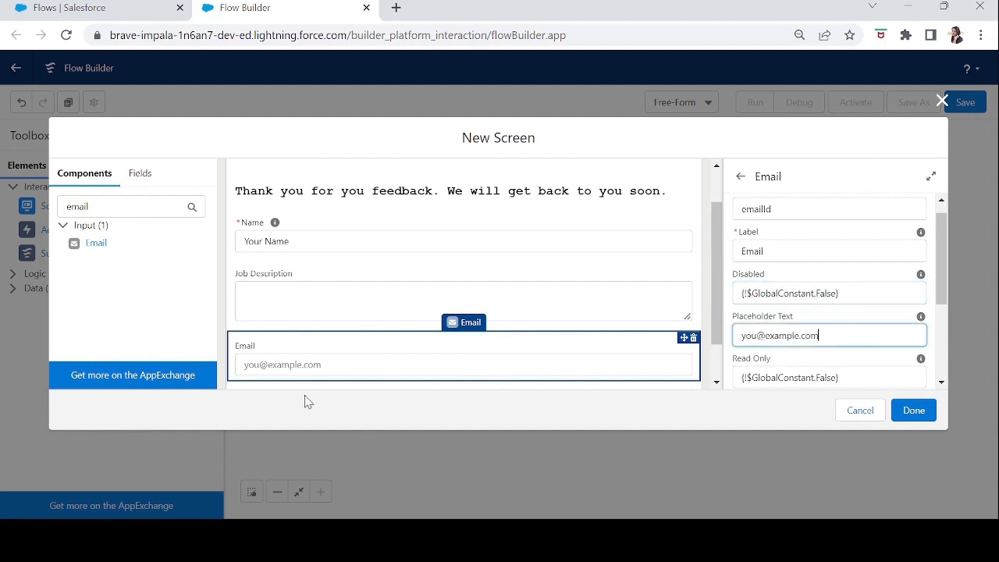
left_click_drag(944, 281, 951, 351)
left_click(851, 243)
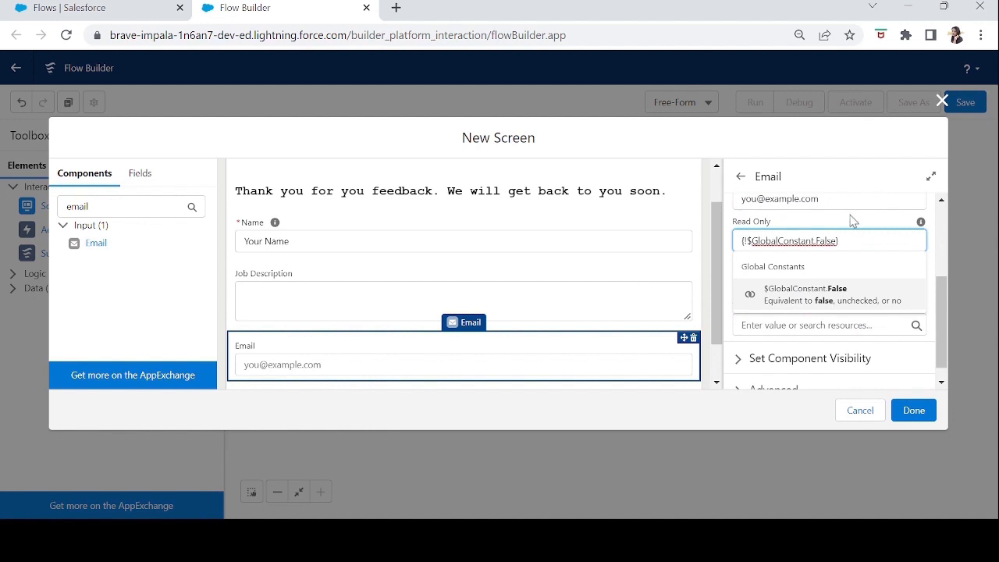
left_click(853, 220)
Make the Email component mandatory by setting Required to $GlobalConstant.True.
left_click(844, 284)
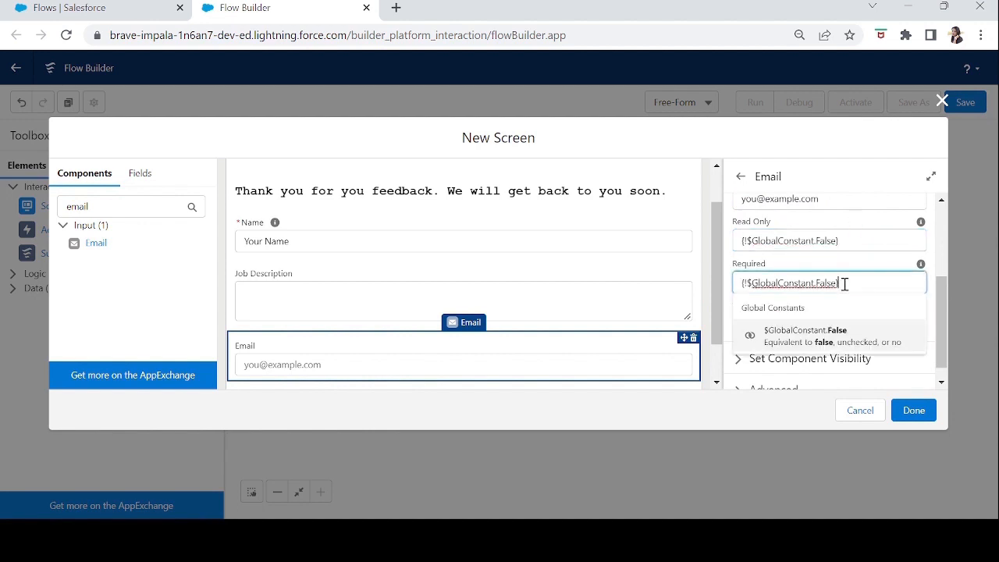
left_click_drag(845, 284, 727, 277)
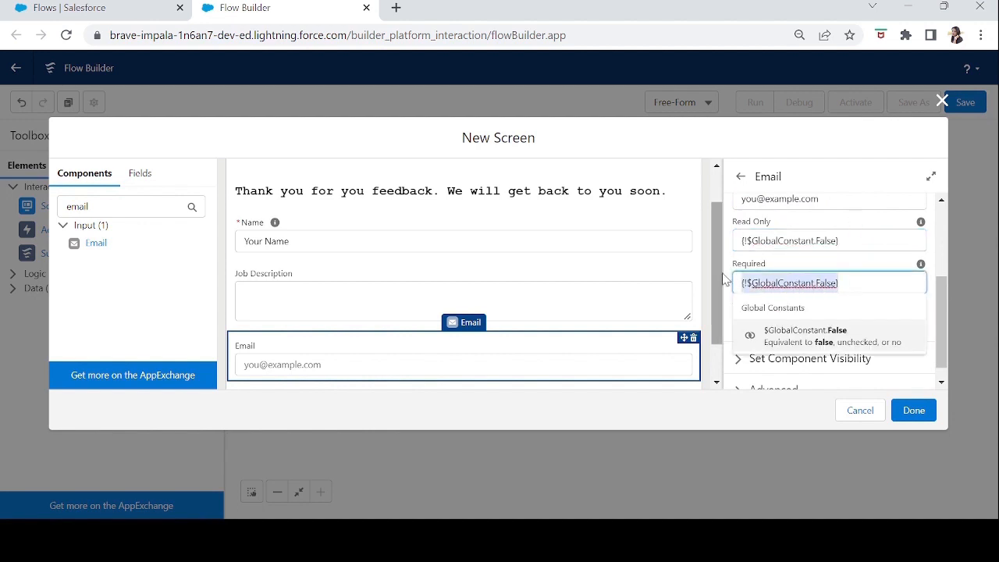
type("true")
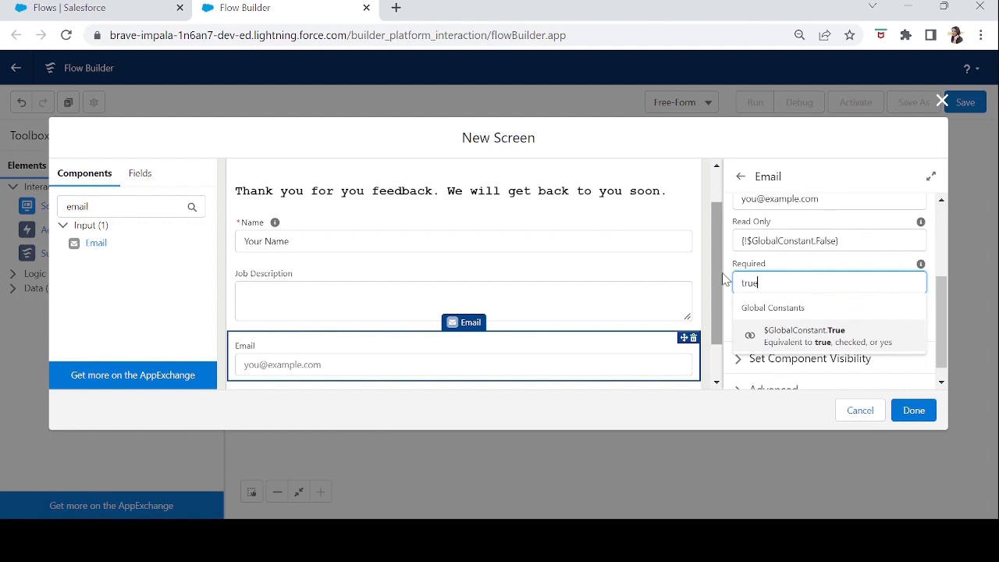
left_click(795, 335)
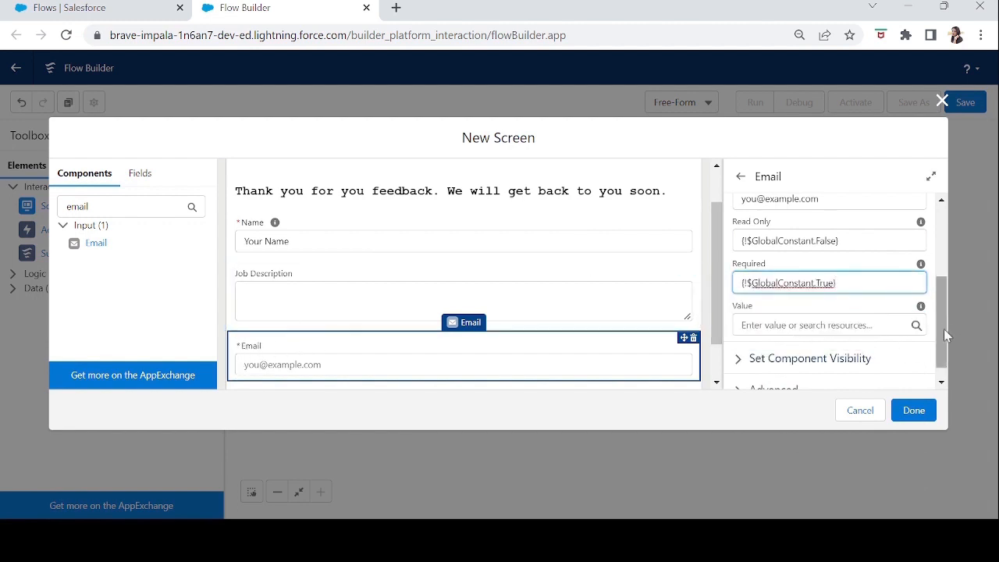
Examine the Email component's Value options, component visibility and advanced revisited-screen settings.
scroll(945, 327, "down", 2)
left_click(867, 307)
mouse_move(921, 290)
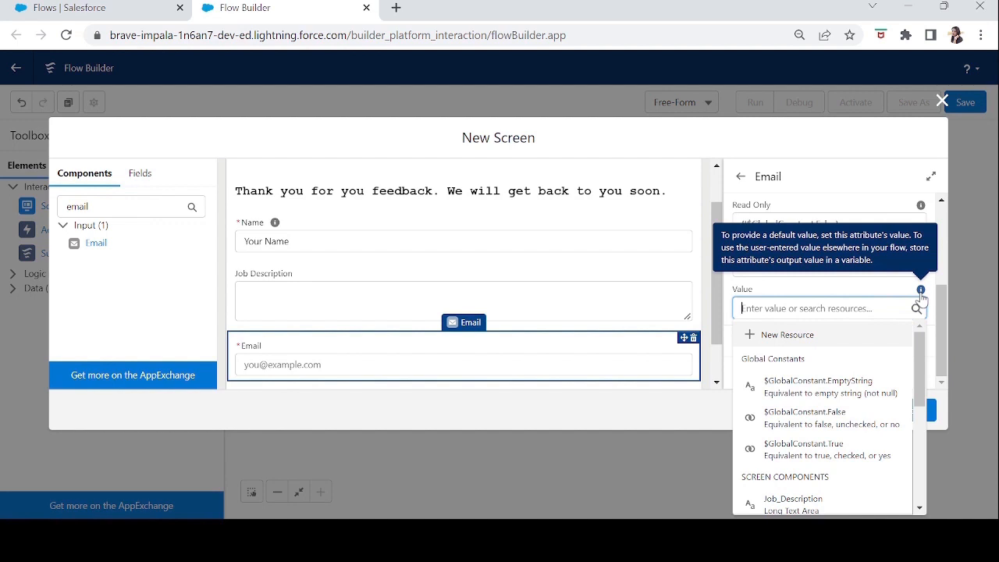
left_click(885, 294)
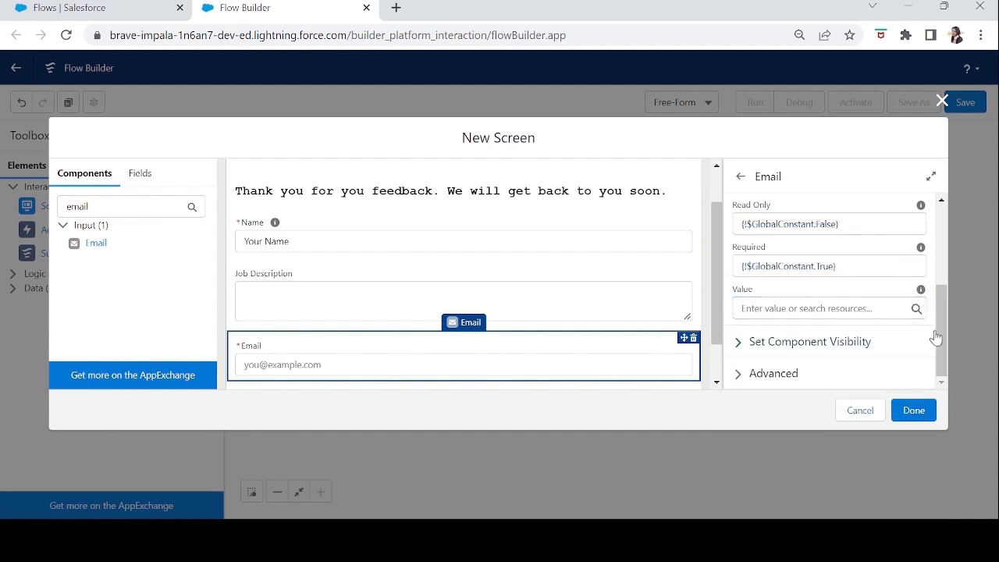
left_click(738, 342)
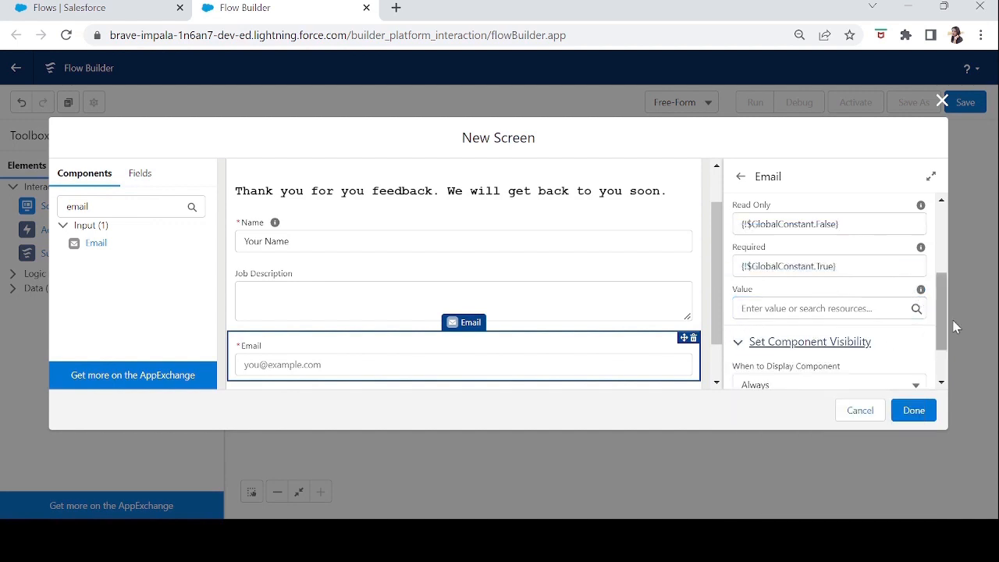
scroll(939, 330, "down", 2)
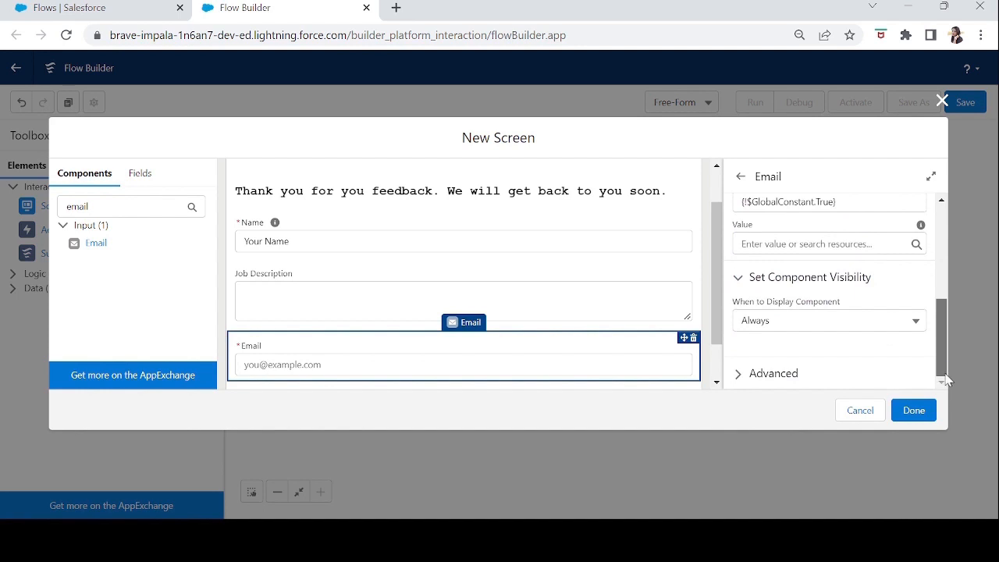
left_click(740, 376)
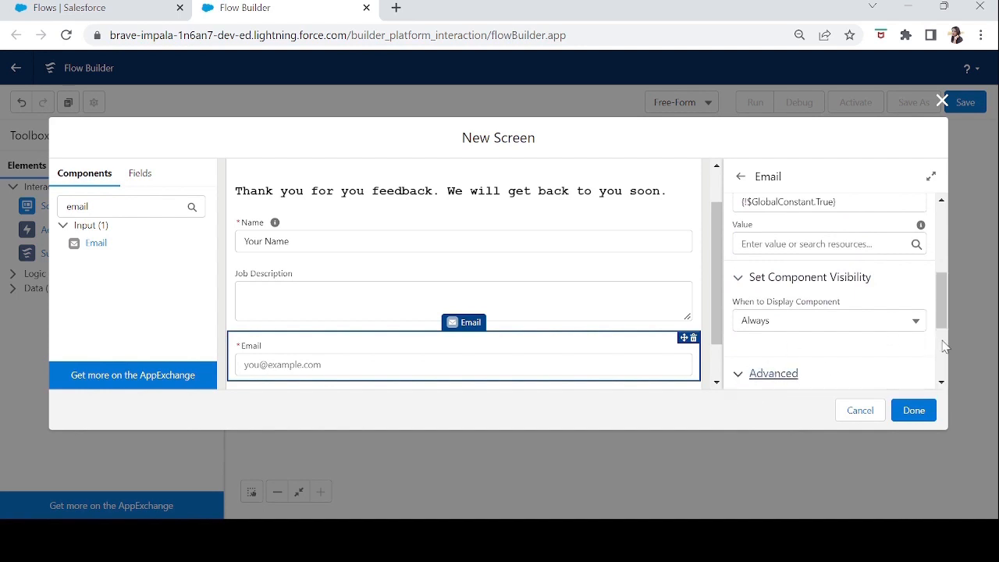
left_click_drag(943, 304, 948, 354)
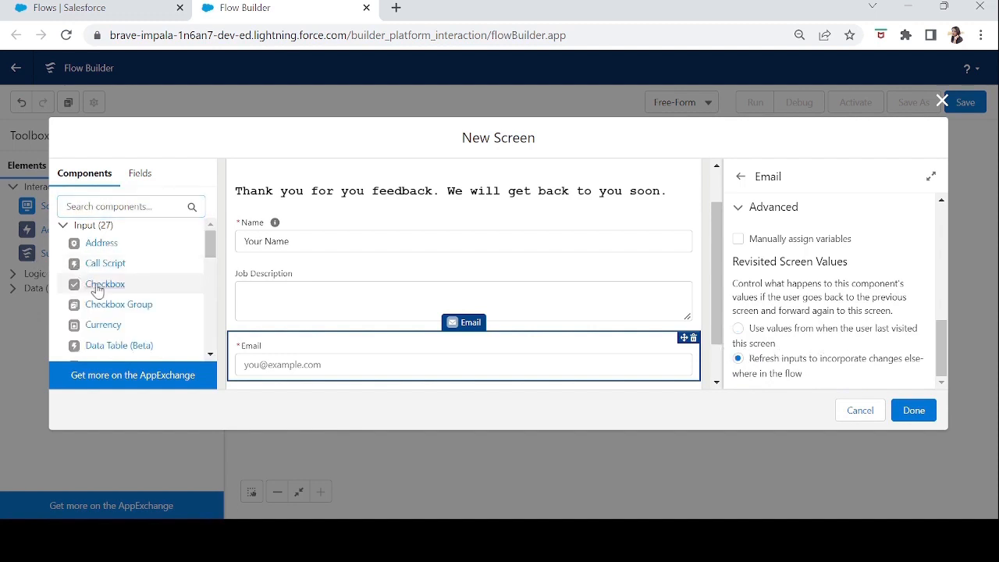
Add a Checkbox below Email, labelled "Agree to the Terms & Conditions" with the API name Terms.
left_click_drag(100, 284, 242, 334)
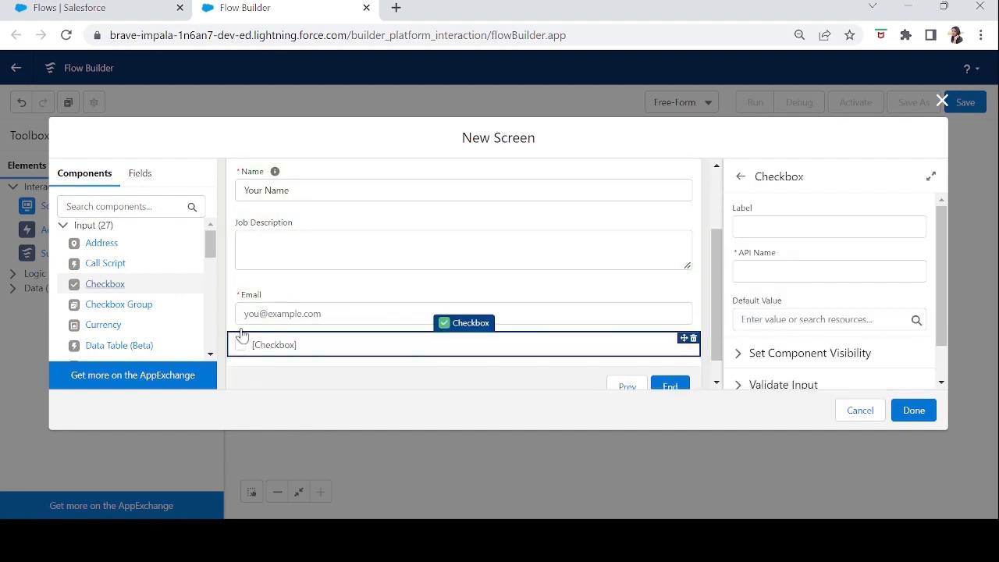
left_click(767, 228)
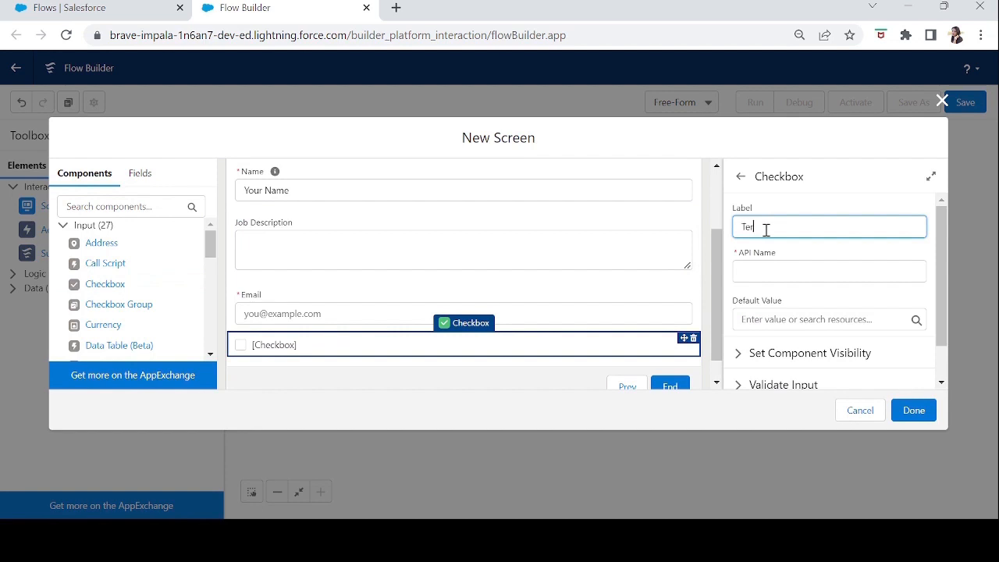
key("Tab")
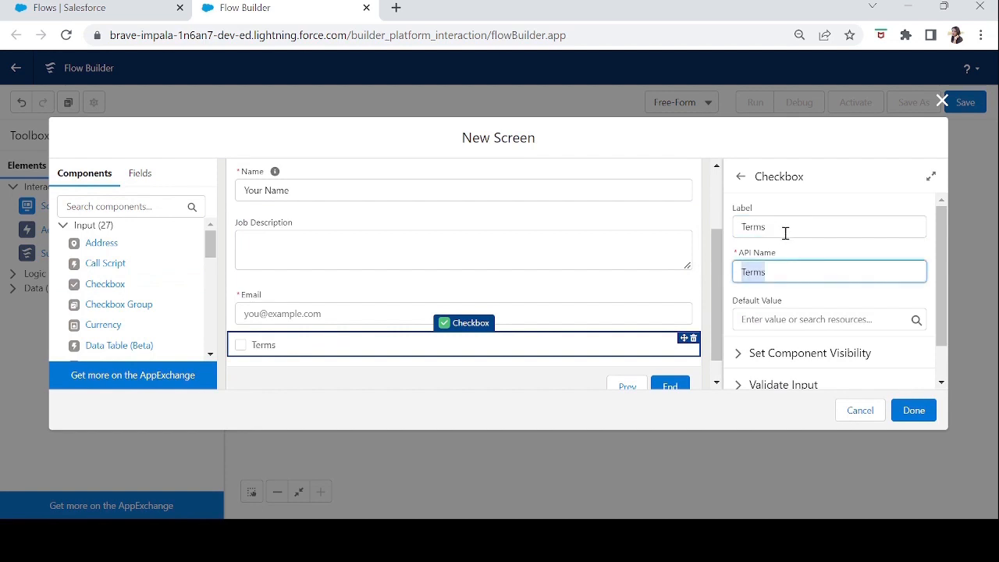
double_click(790, 228)
key("BackSpace")
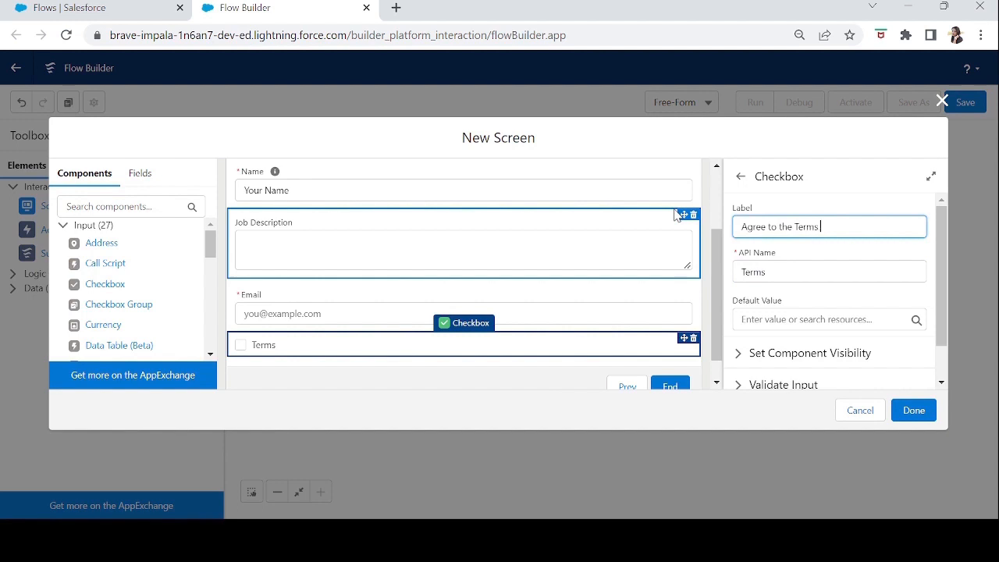
type("Agree to the Terms & Conditions")
key("Tab")
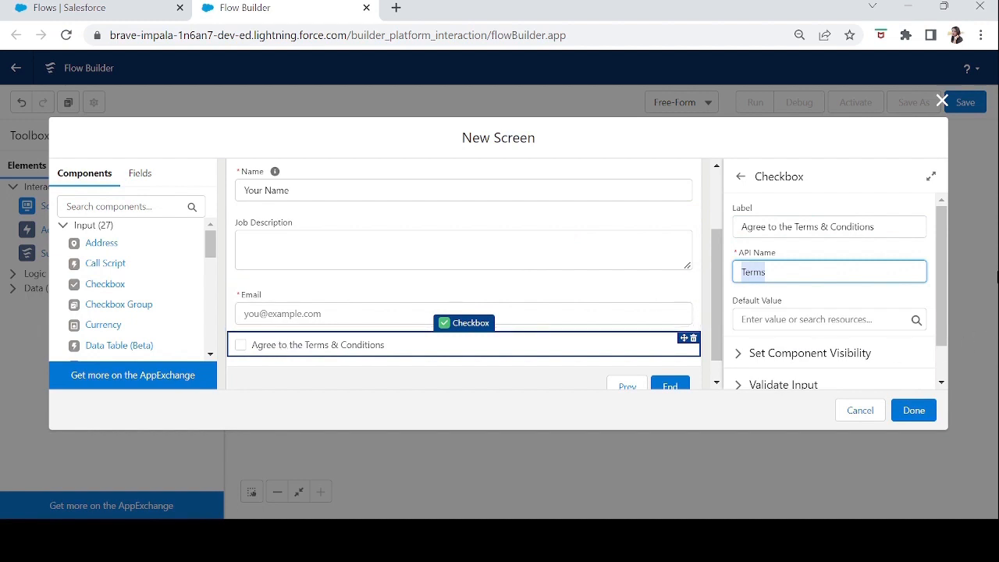
Set the terms checkbox's default value to $GlobalConstant.False.
left_click_drag(942, 292, 946, 342)
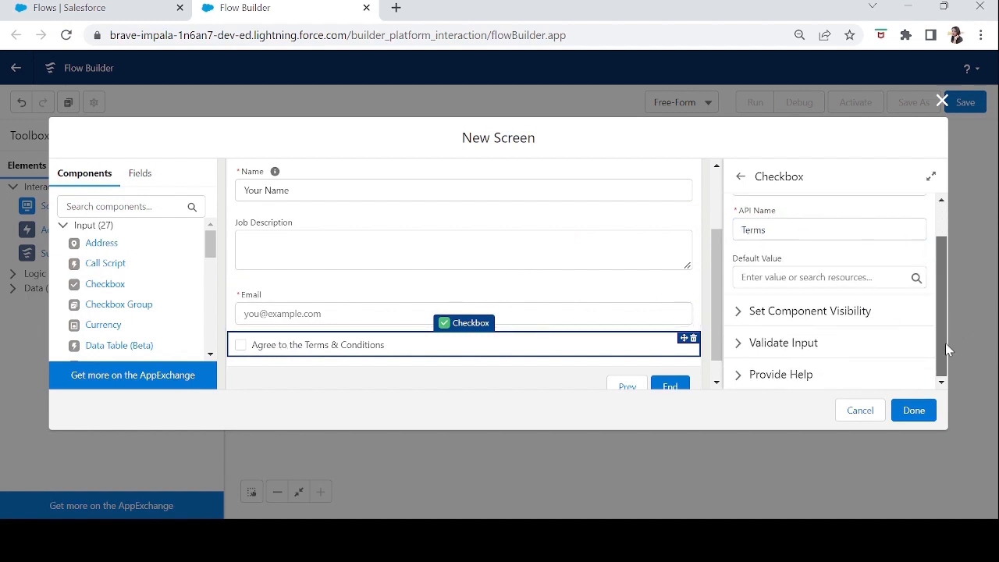
left_click(762, 274)
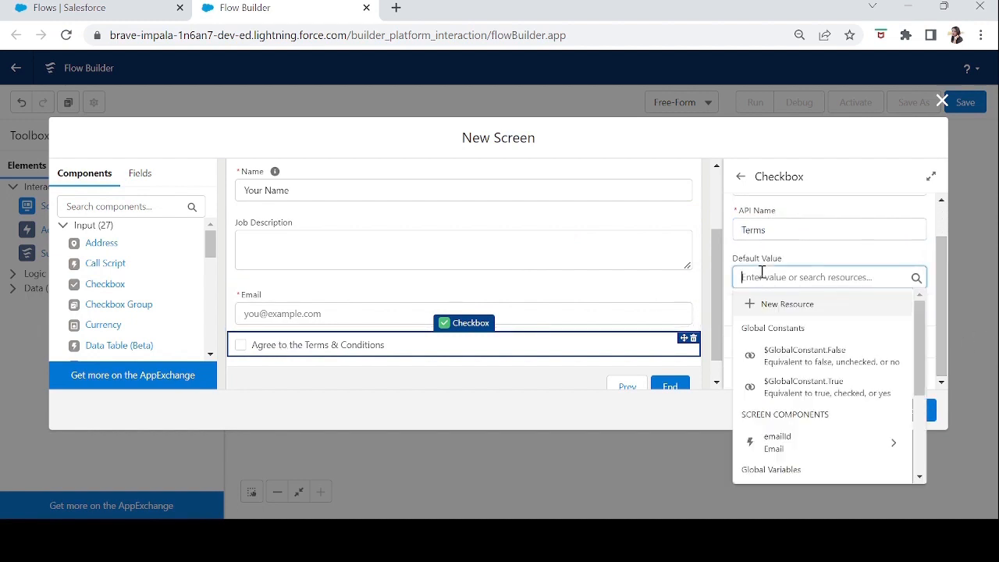
left_click(785, 355)
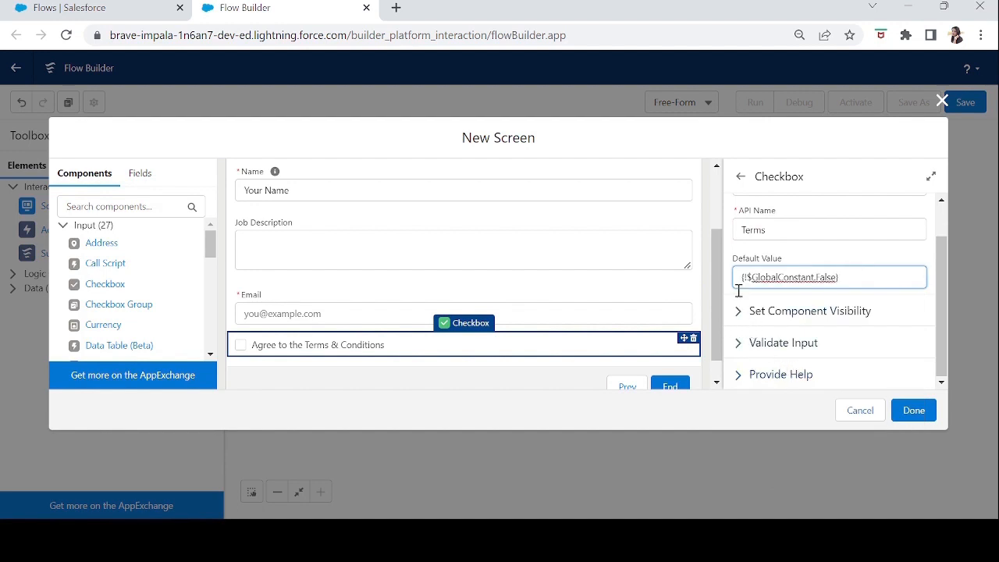
Review the terms checkbox's component visibility and input validation settings.
left_click(738, 315)
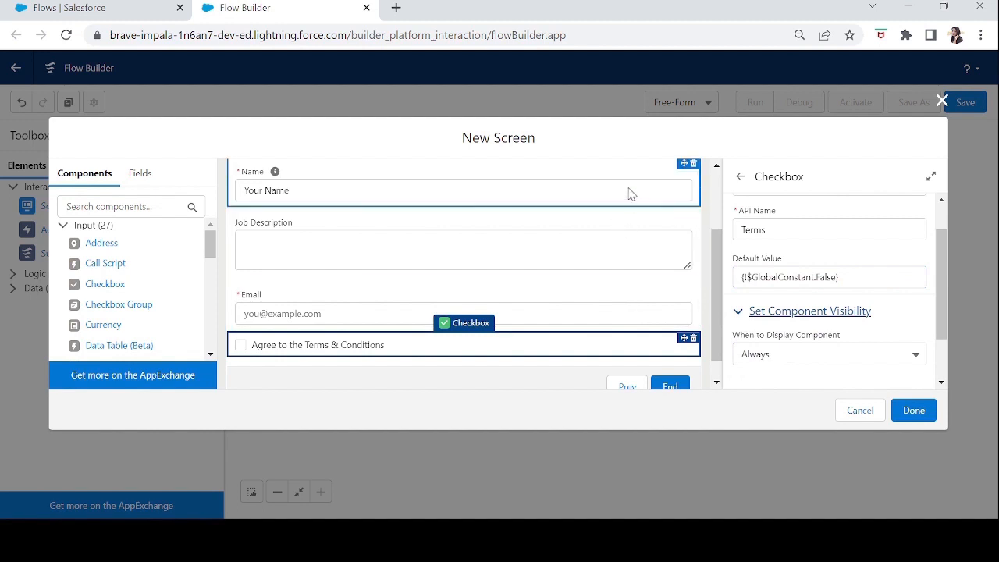
left_click(738, 312)
left_click(739, 344)
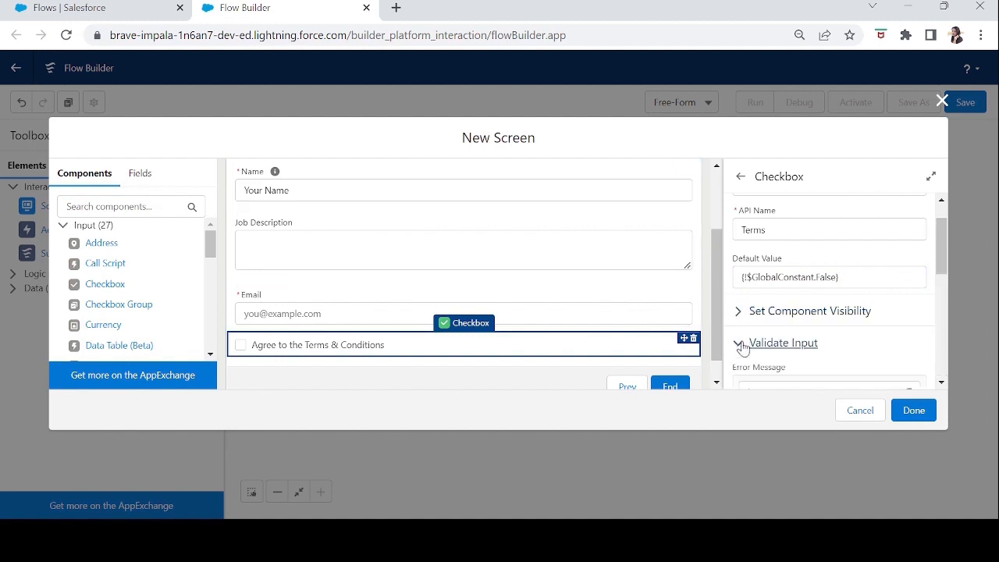
left_click_drag(940, 251, 962, 380)
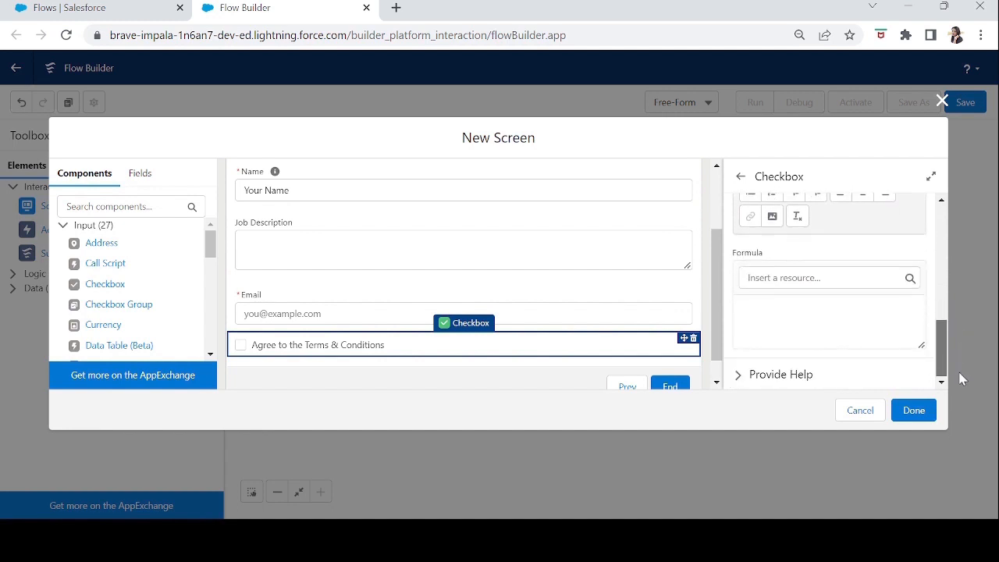
Add the help text "Please enter your office email address." to the terms checkbox.
left_click(777, 375)
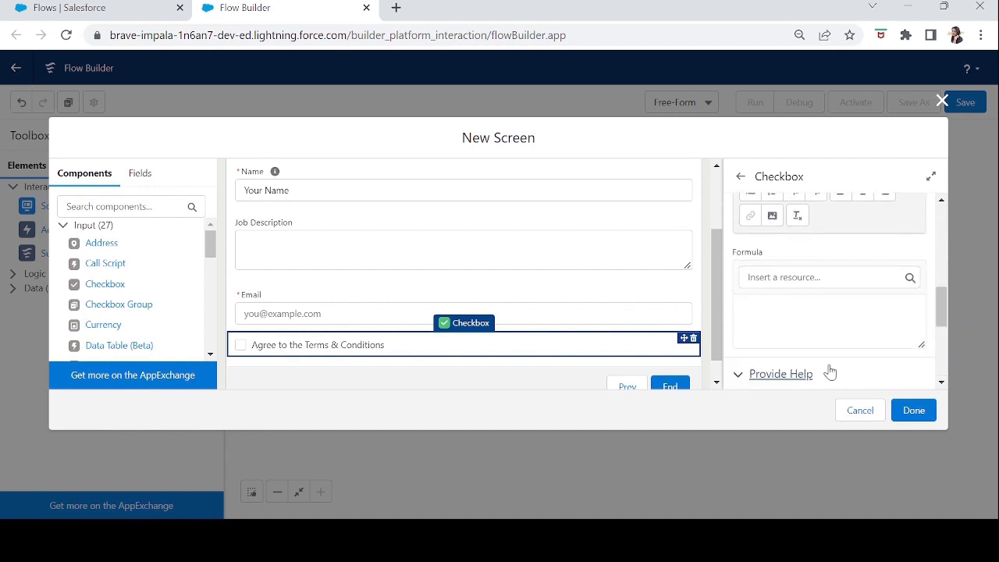
left_click_drag(945, 320, 944, 356)
left_click(787, 283)
type("P")
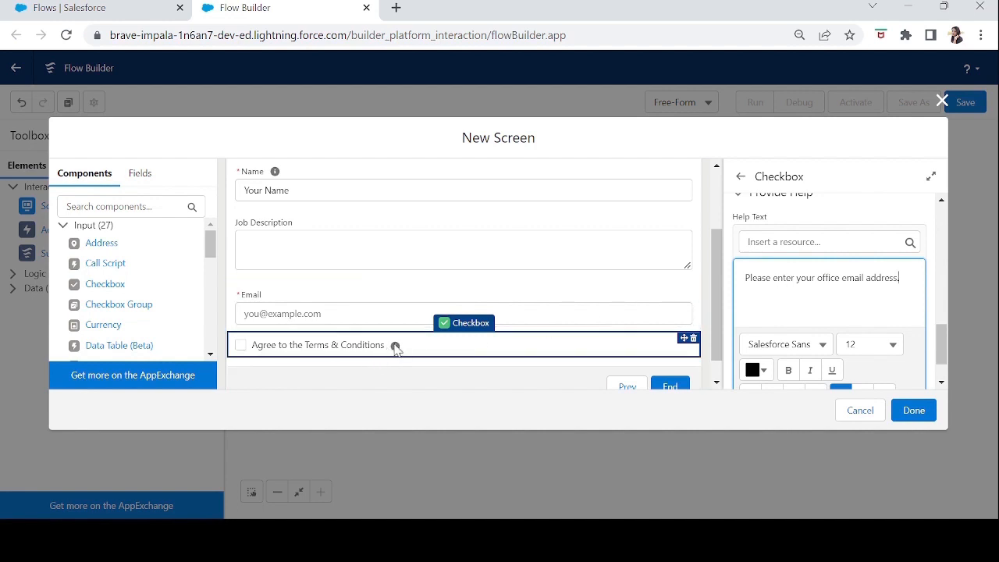
left_click(519, 392)
left_click(685, 349)
left_click_drag(945, 299, 946, 226)
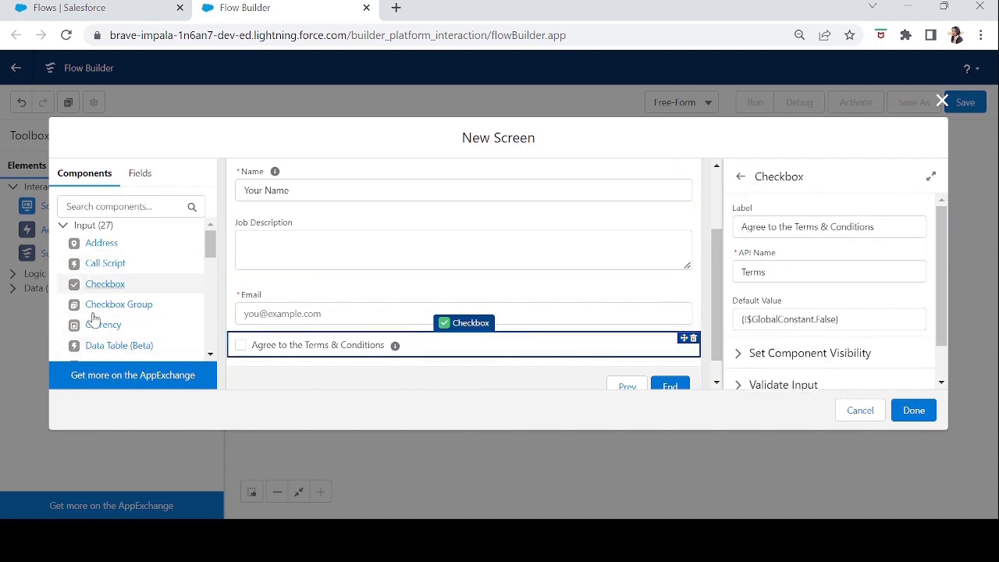
Add an Address component below the terms checkbox and set its API name to Address.
mouse_move(213, 256)
left_mouse_down()
mouse_move(221, 285)
mouse_move(221, 251)
left_mouse_up()
left_click_drag(154, 246, 242, 368)
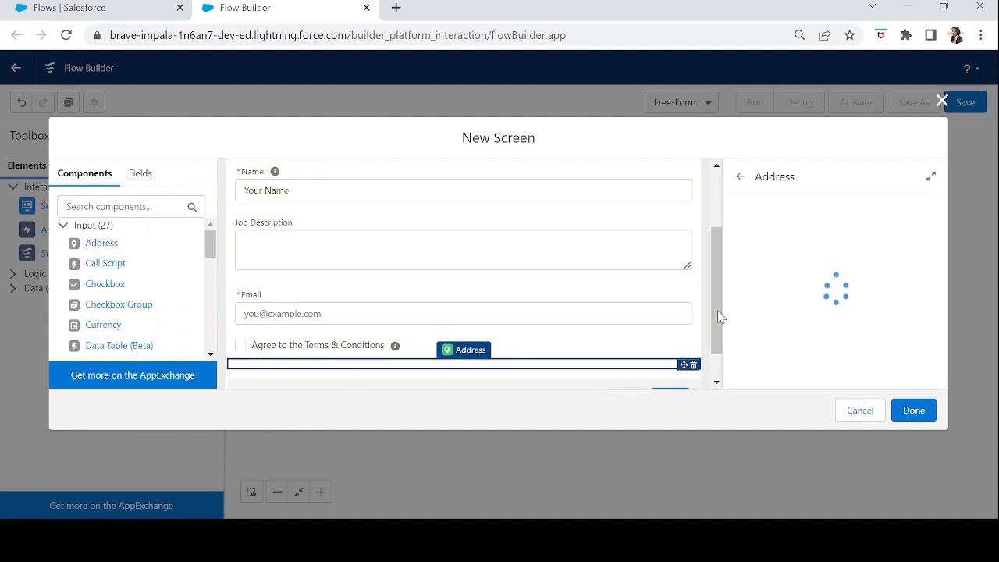
left_click_drag(717, 321, 719, 376)
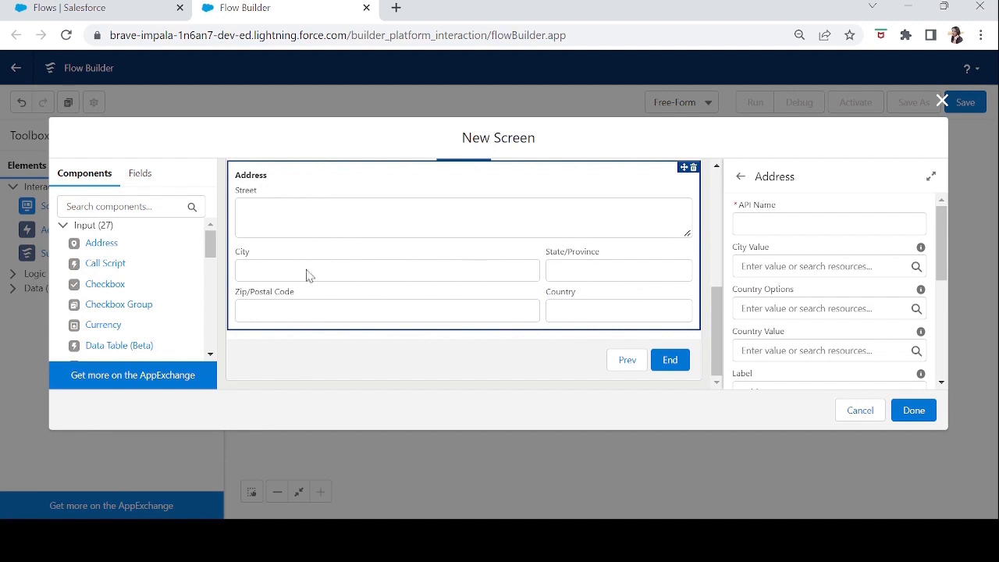
left_click(796, 226)
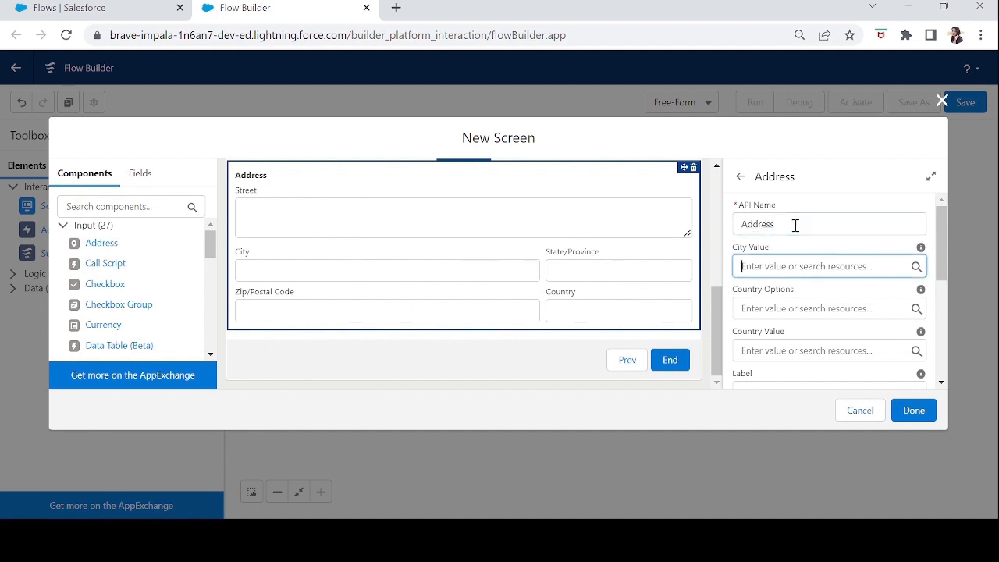
Review the Address component's remaining value settings and its advanced options for revisited screen values.
left_click_drag(945, 257, 945, 315)
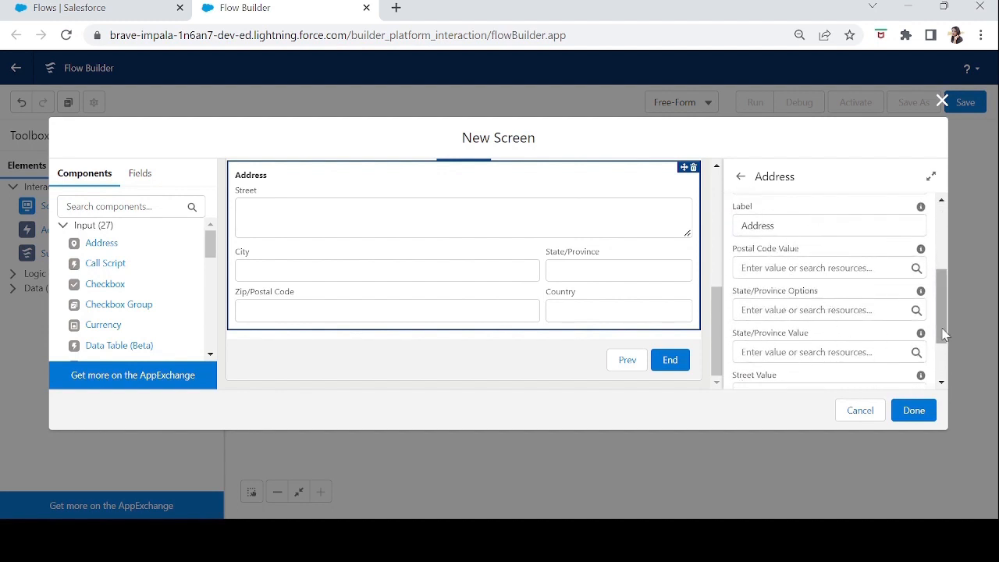
left_click_drag(942, 303, 944, 361)
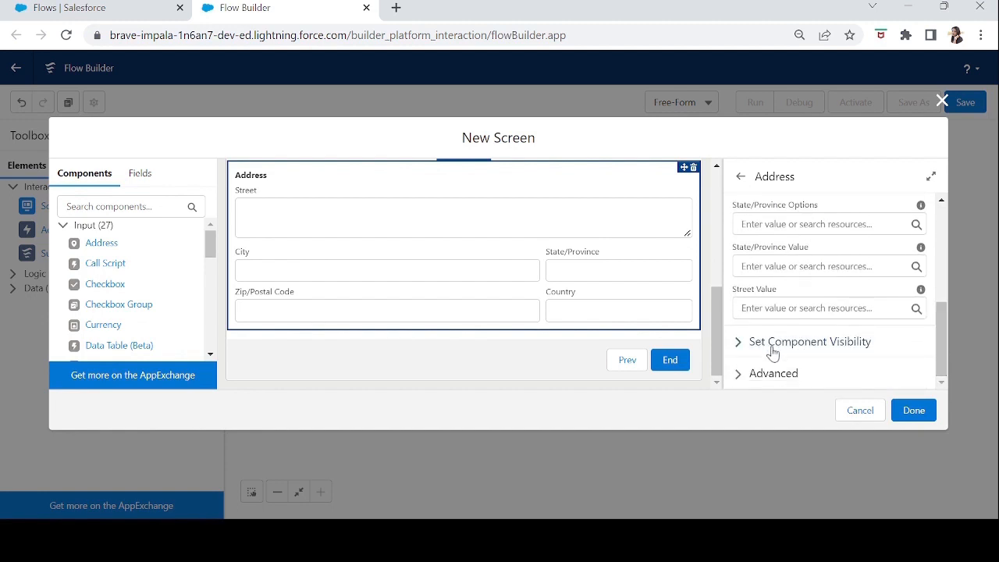
left_click(746, 374)
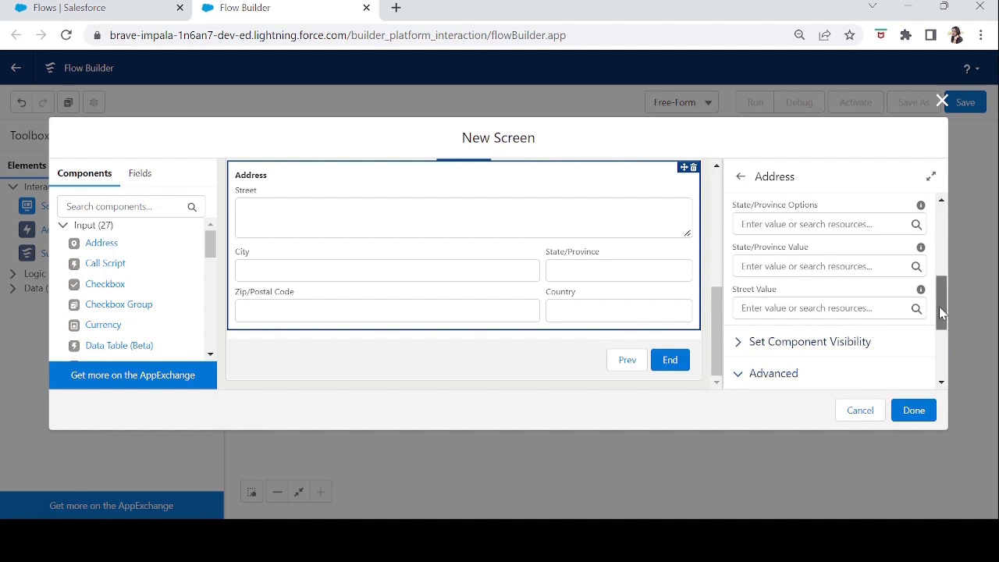
left_click_drag(940, 312, 942, 358)
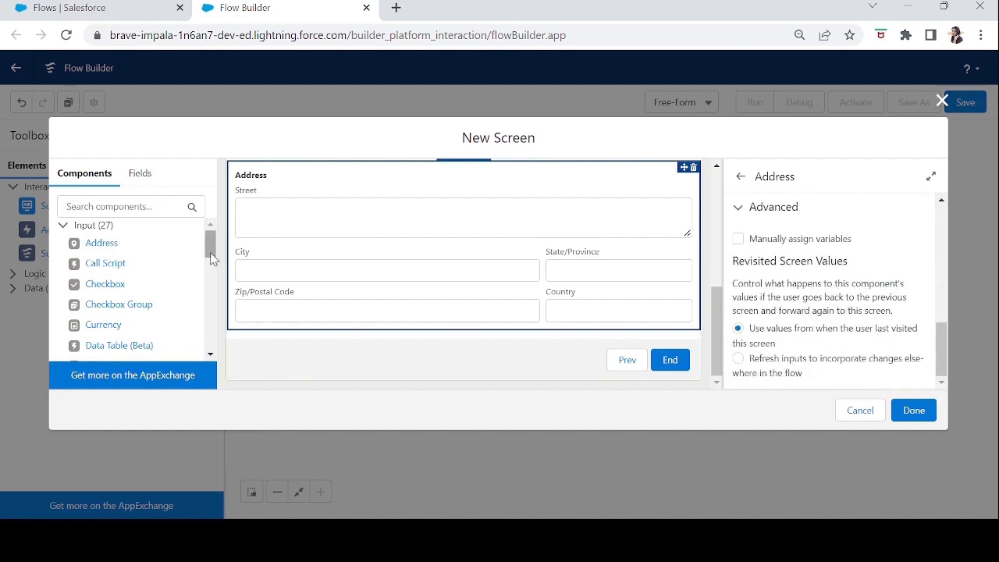
mouse_move(210, 252)
left_mouse_down()
mouse_move(211, 345)
mouse_move(209, 234)
left_mouse_up()
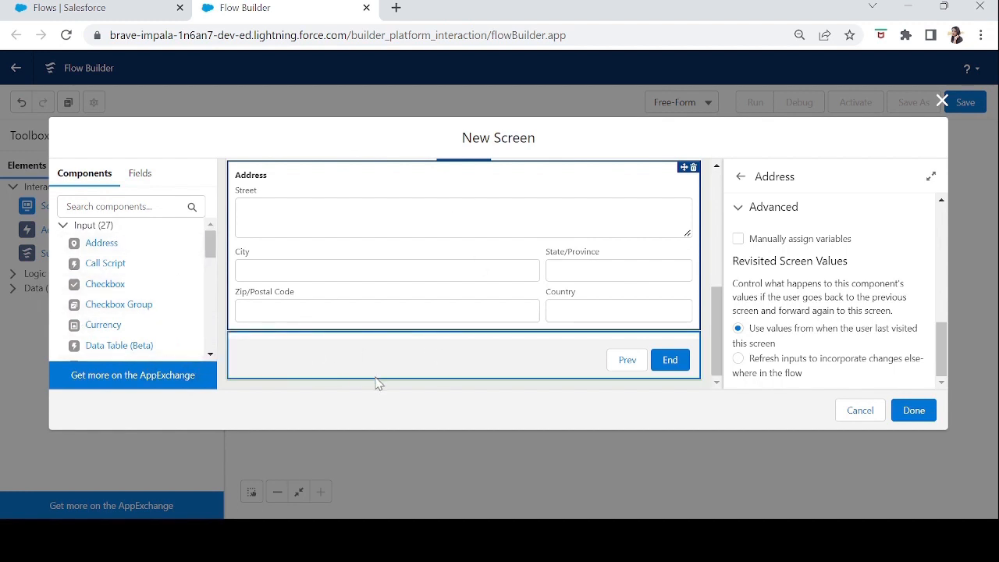
Label the screen "First Screen" with the API name First_Screen and finish creating it.
scroll(707, 312, "up", 5)
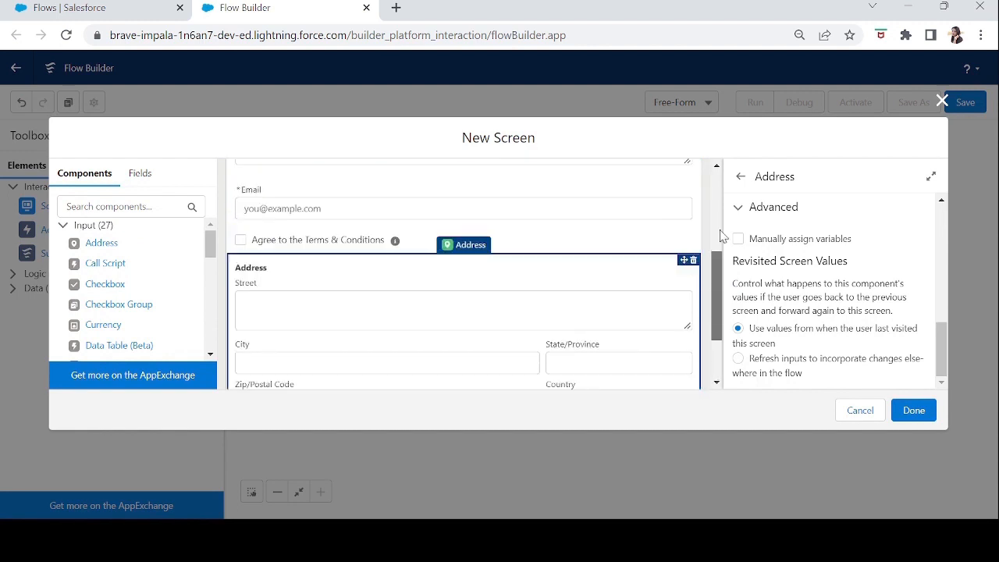
left_click(613, 202)
left_click(791, 226)
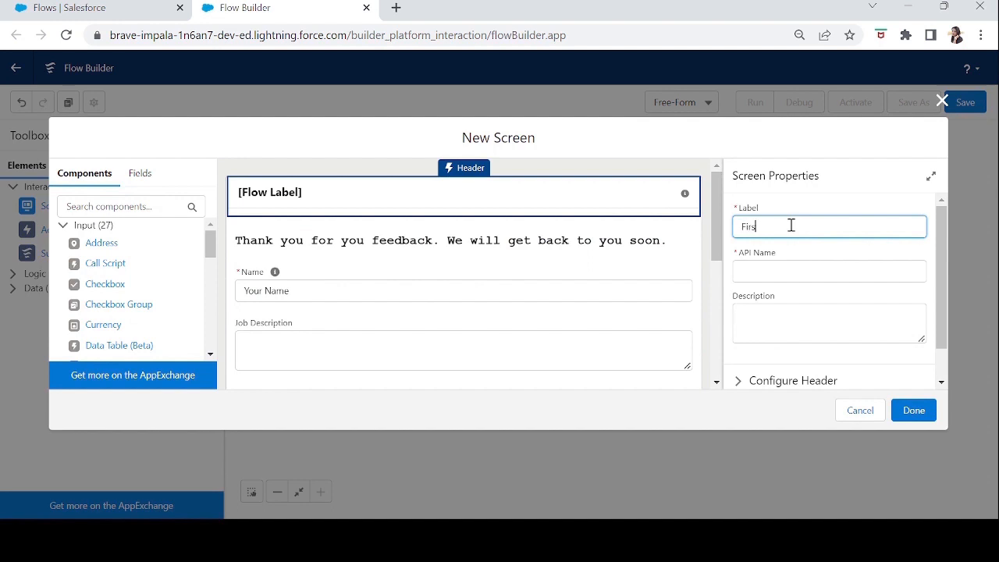
type("First Screen")
key("Tab")
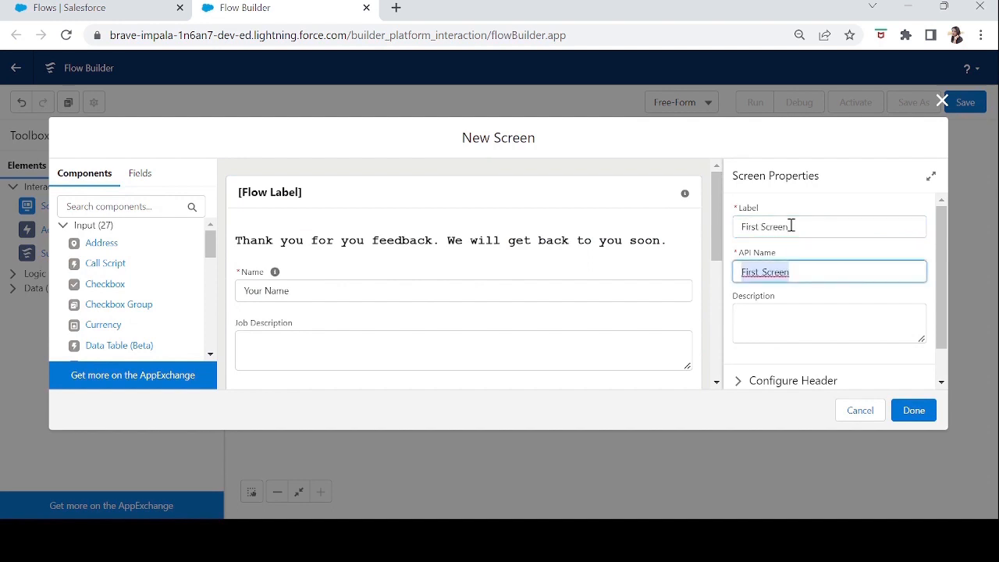
left_click_drag(944, 303, 949, 362)
left_click(914, 410)
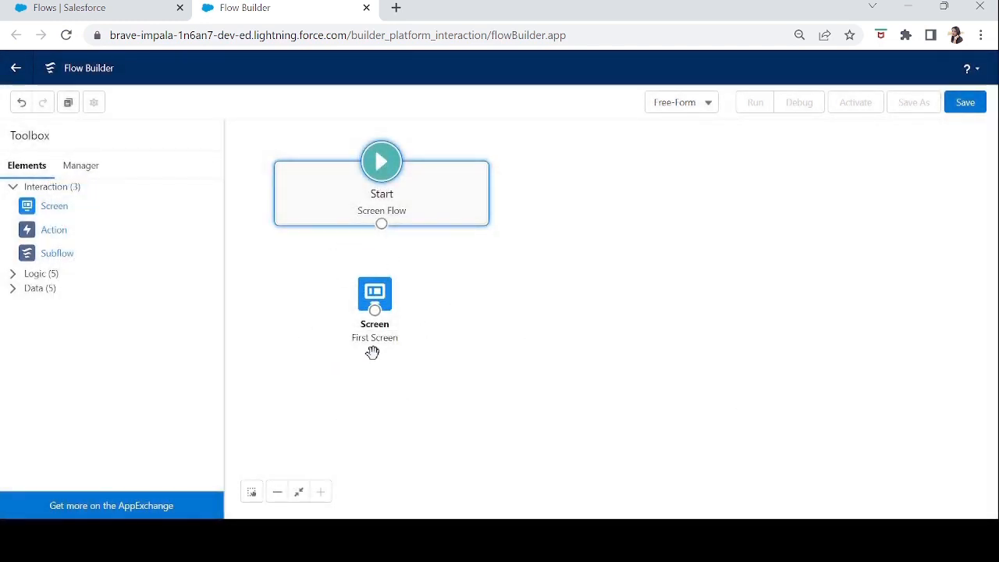
Reposition the First Screen element on the canvas and save the flow as "First Flow" with the API name First_Flow.
left_click_drag(361, 309, 469, 298)
left_click(393, 297)
left_click(967, 106)
left_click(349, 240)
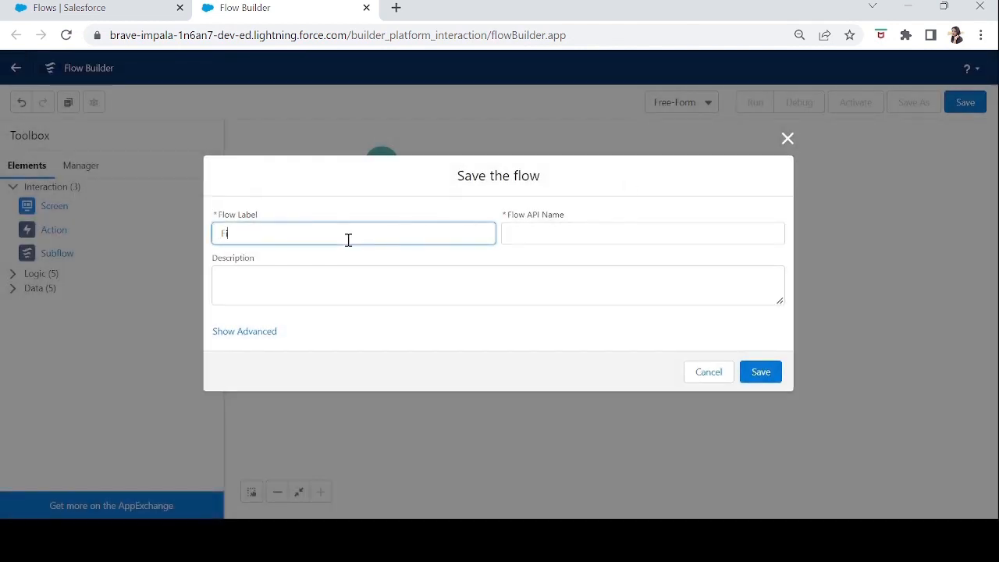
type("First Flow")
key("Tab")
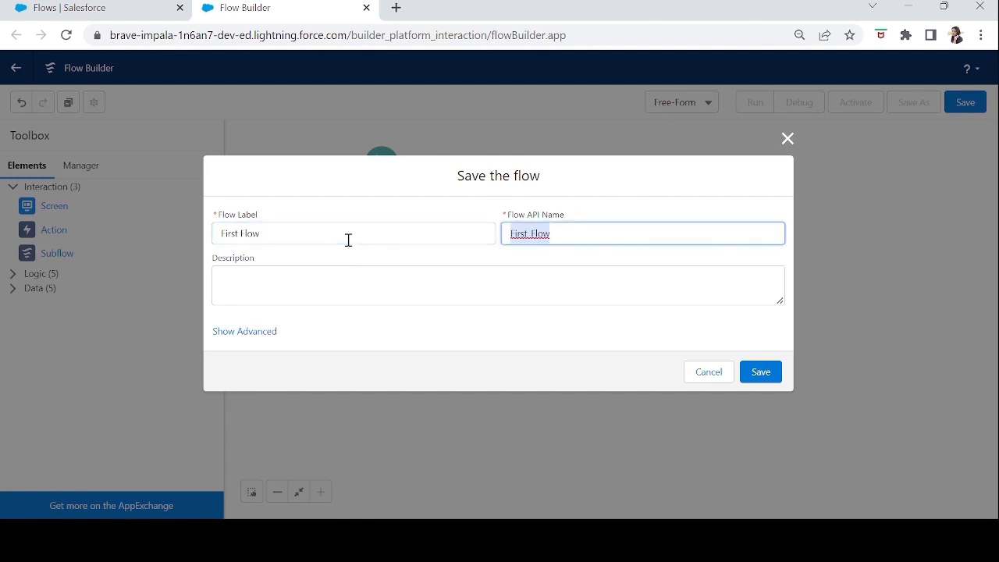
left_click(761, 372)
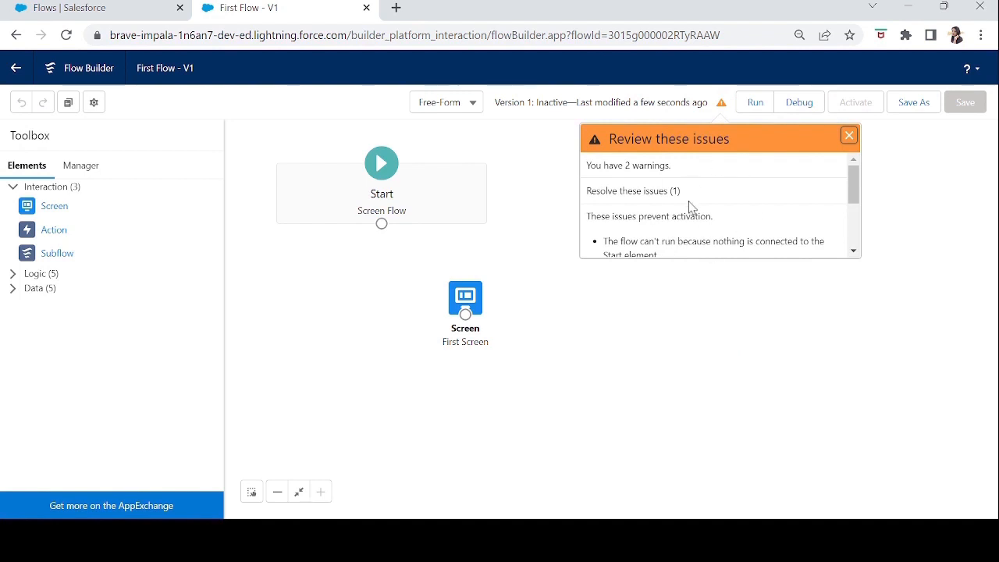
Read through the flow's reported issues, covering both activation blockers and warnings, and dismiss the list.
left_click_drag(854, 186, 856, 220)
left_click(662, 539)
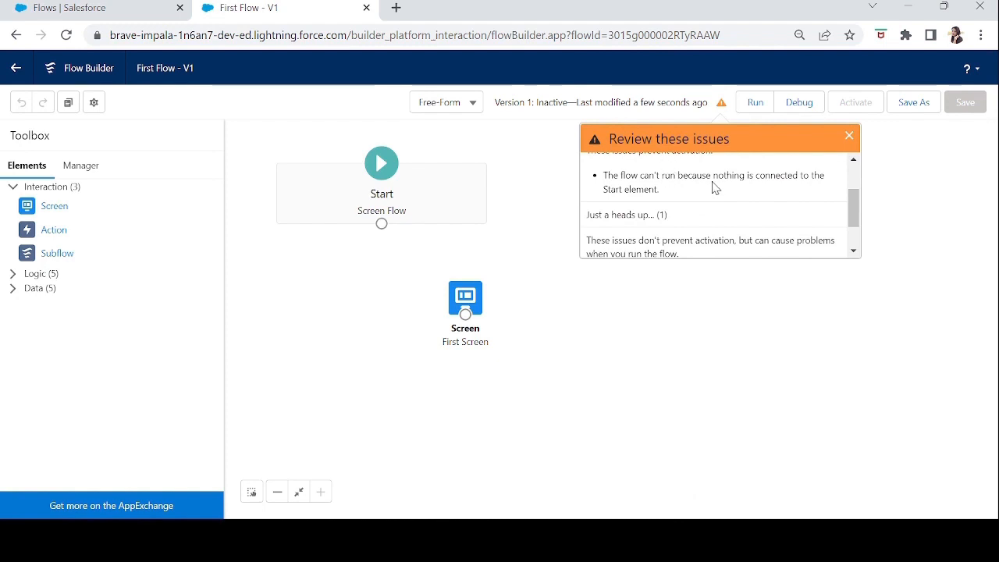
left_click_drag(662, 193, 607, 179)
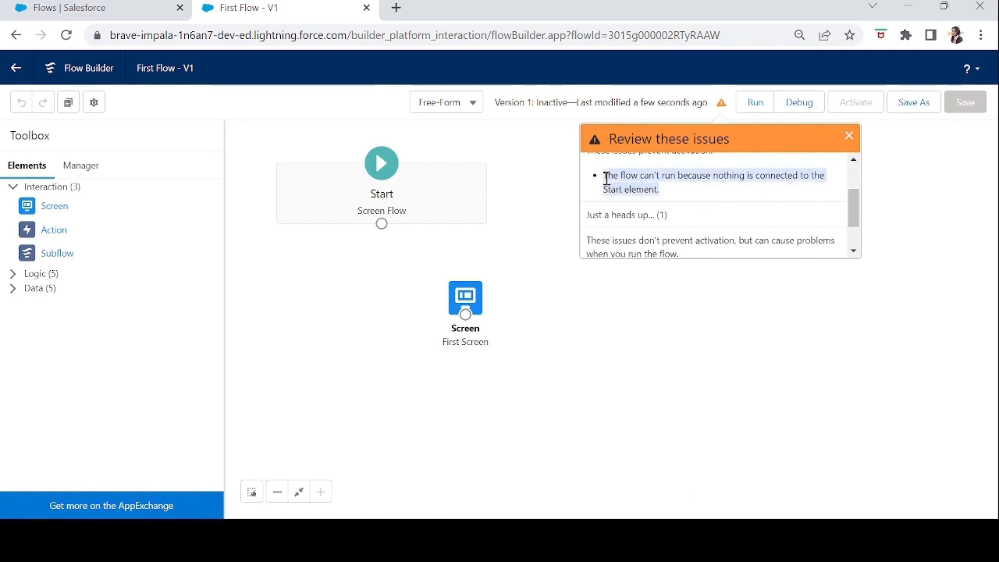
scroll(854, 214, "down", 1)
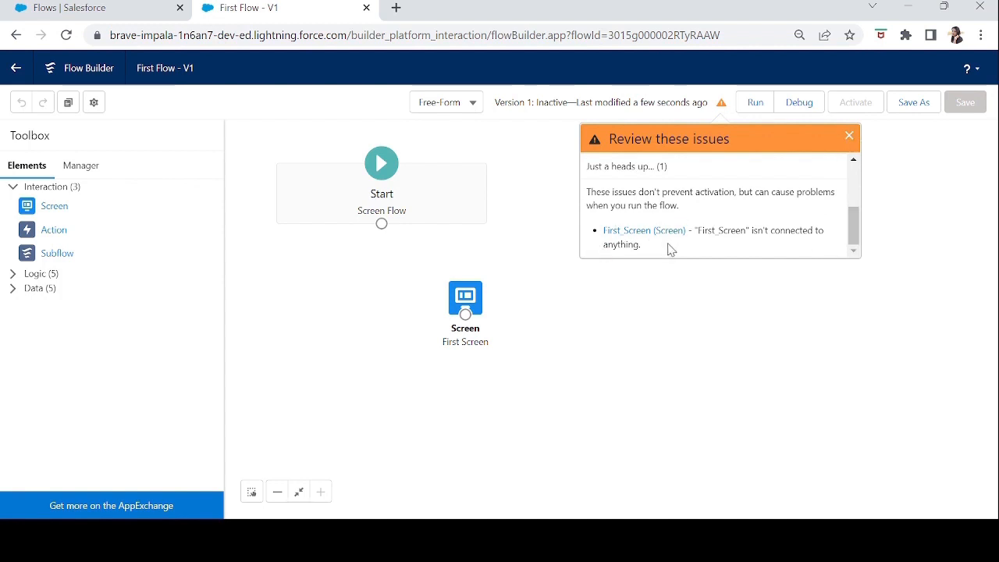
left_click_drag(645, 251, 602, 230)
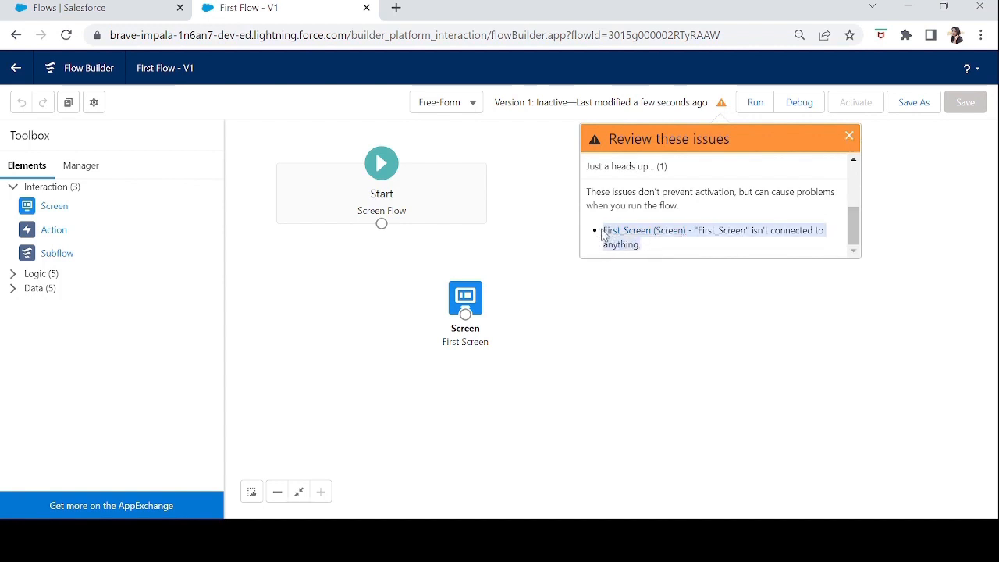
left_click(850, 139)
Connect the Start element to First Screen, place the screen to the right of Start, and save the flow.
left_click_drag(383, 224, 467, 313)
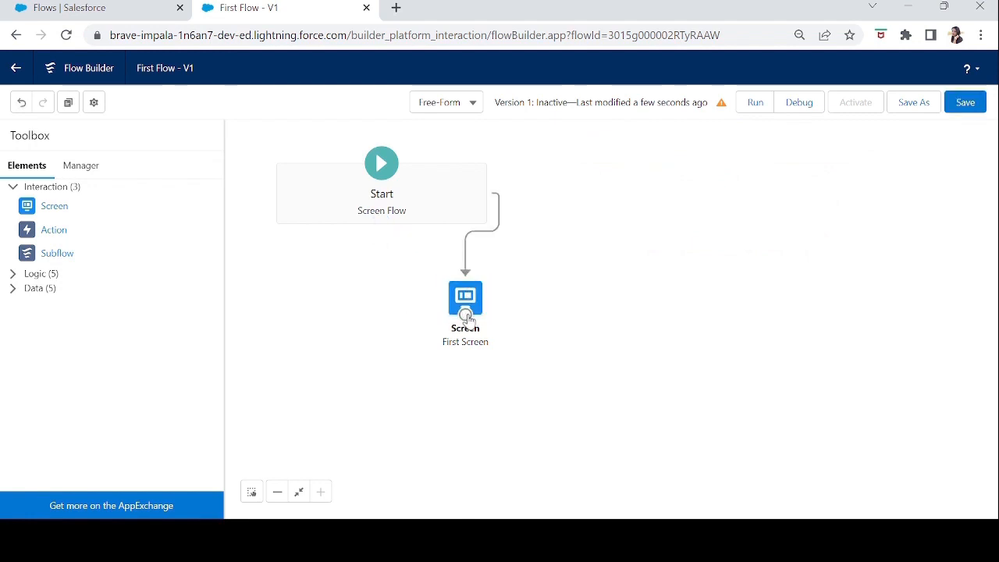
left_click(968, 104)
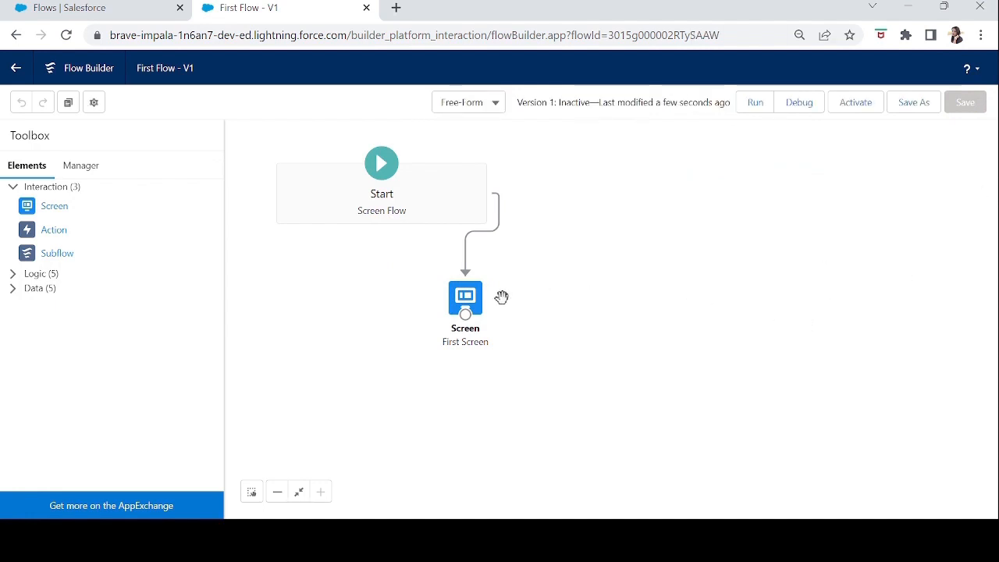
left_click_drag(468, 311, 609, 263)
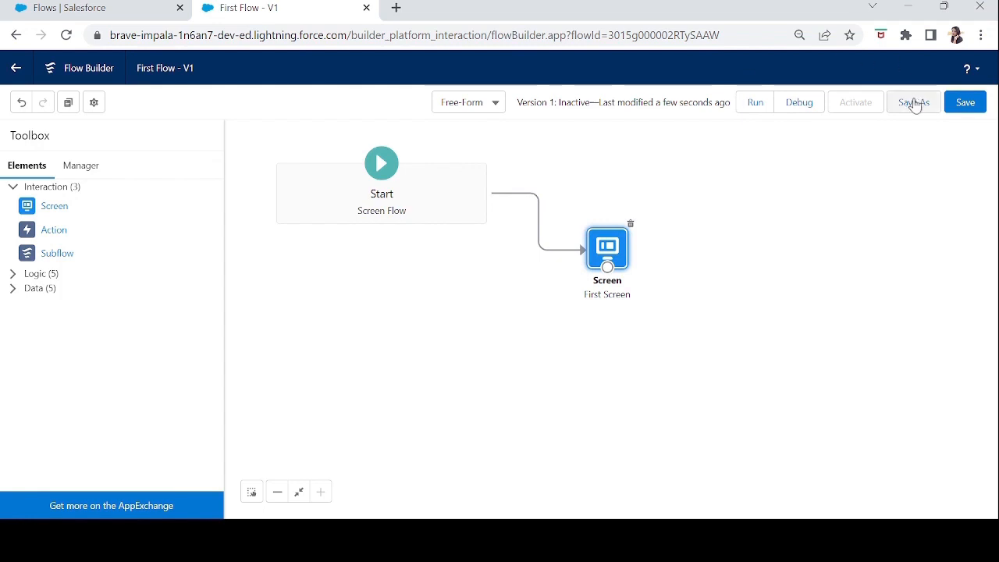
left_click(971, 100)
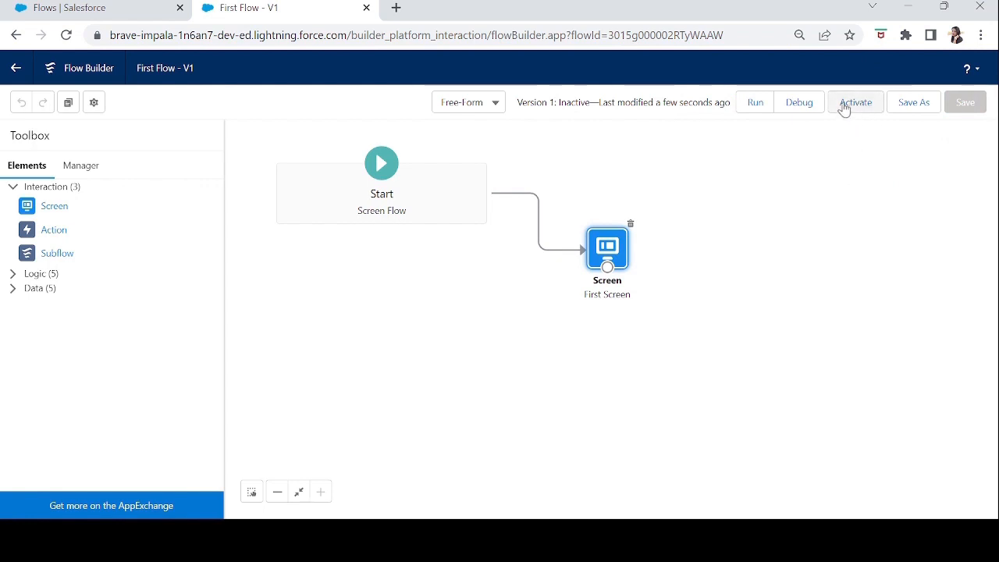
Debug the flow with the default options and check the thank-you message and the Name field with its help text.
left_click(790, 109)
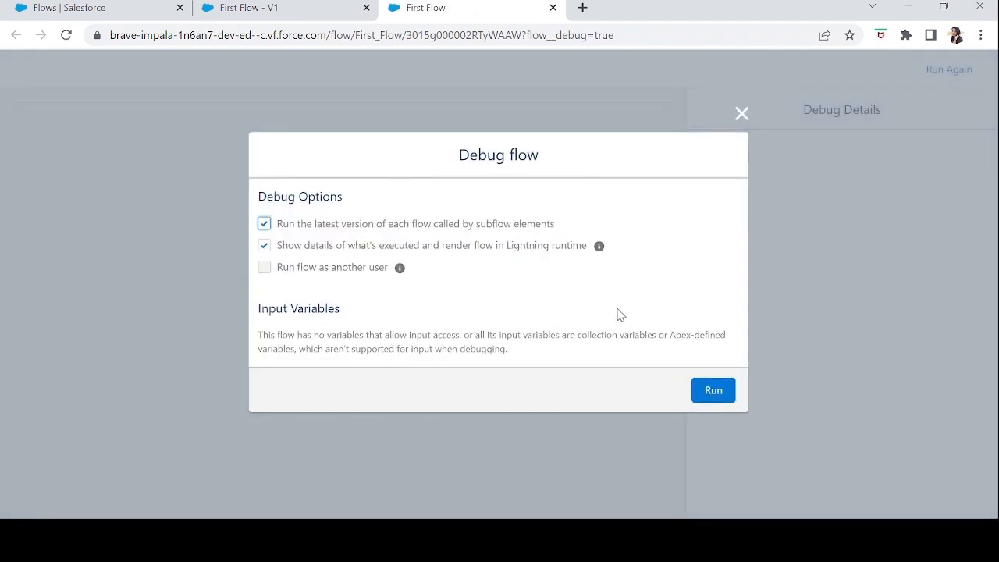
left_click(710, 393)
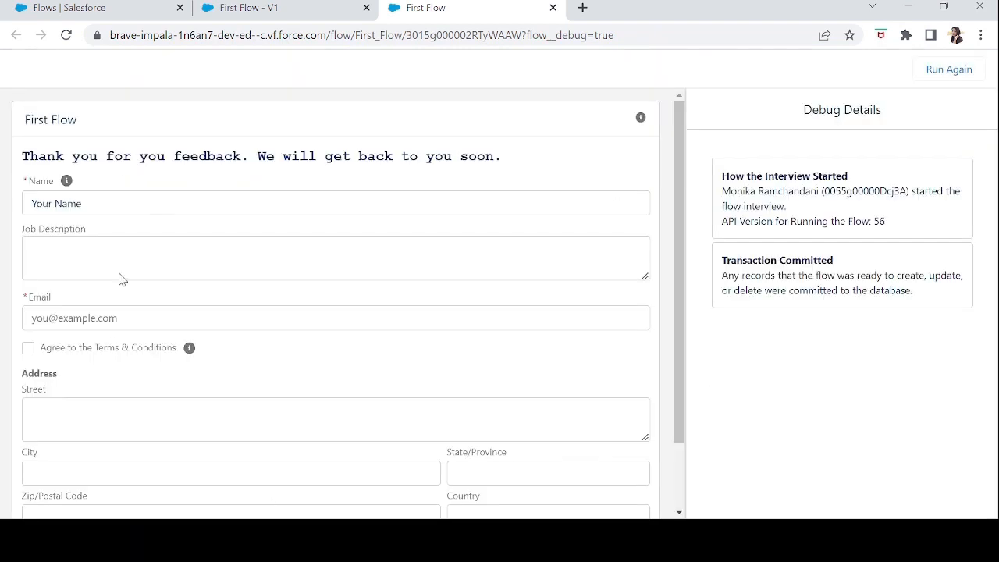
left_click_drag(515, 162, 19, 160)
left_click(90, 205)
mouse_move(118, 211)
left_mouse_down()
mouse_move(26, 202)
mouse_move(113, 215)
left_mouse_up()
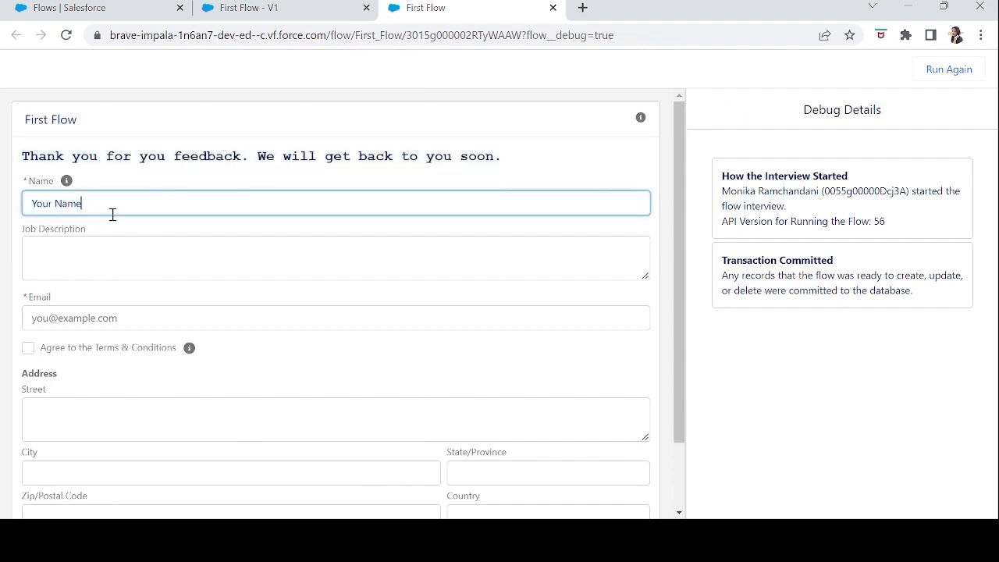
left_click(23, 189)
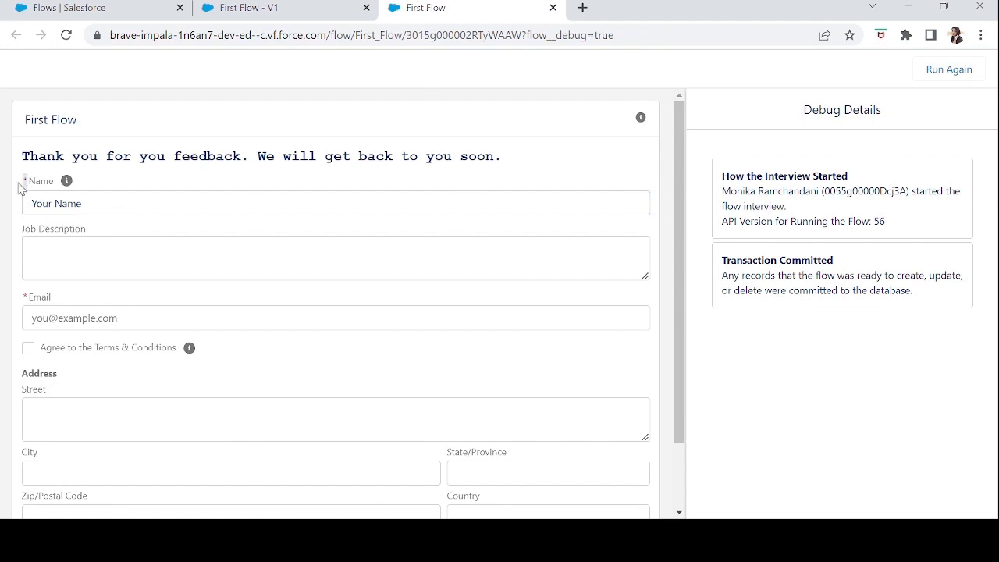
left_click(131, 207)
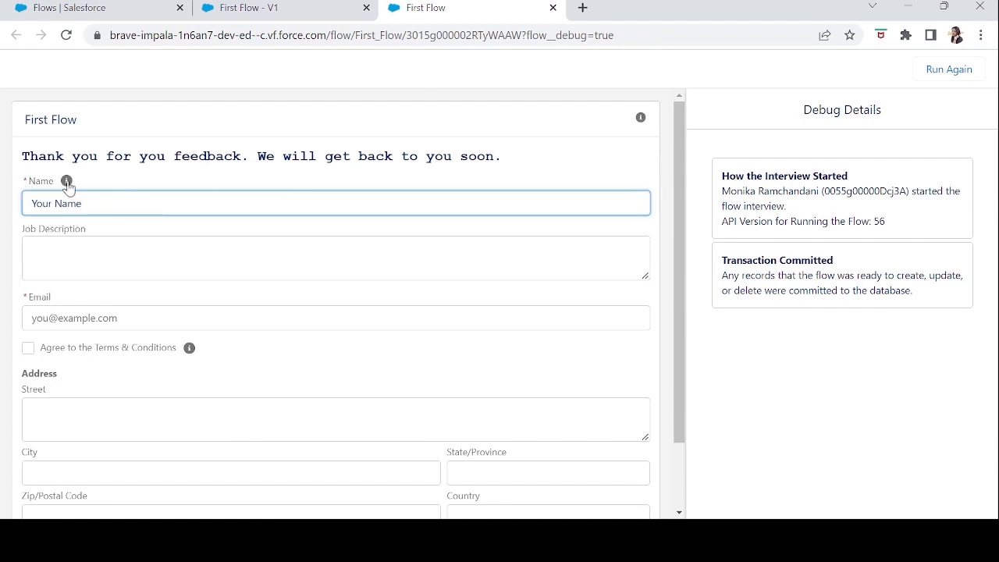
left_click(66, 185)
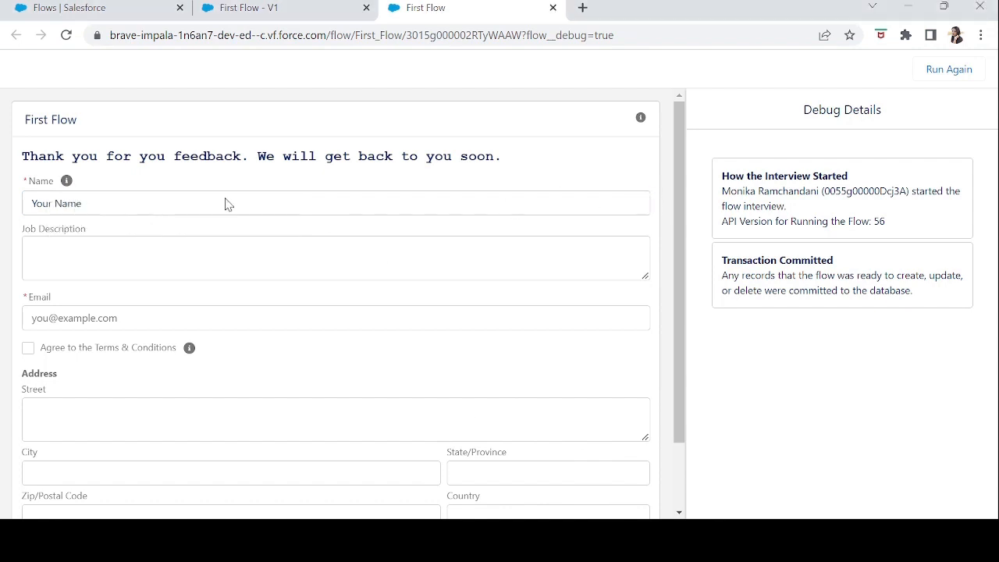
Test the Job Description and Email fields in the running flow, leaving Email empty first and entering "email" in it.
left_click(58, 255)
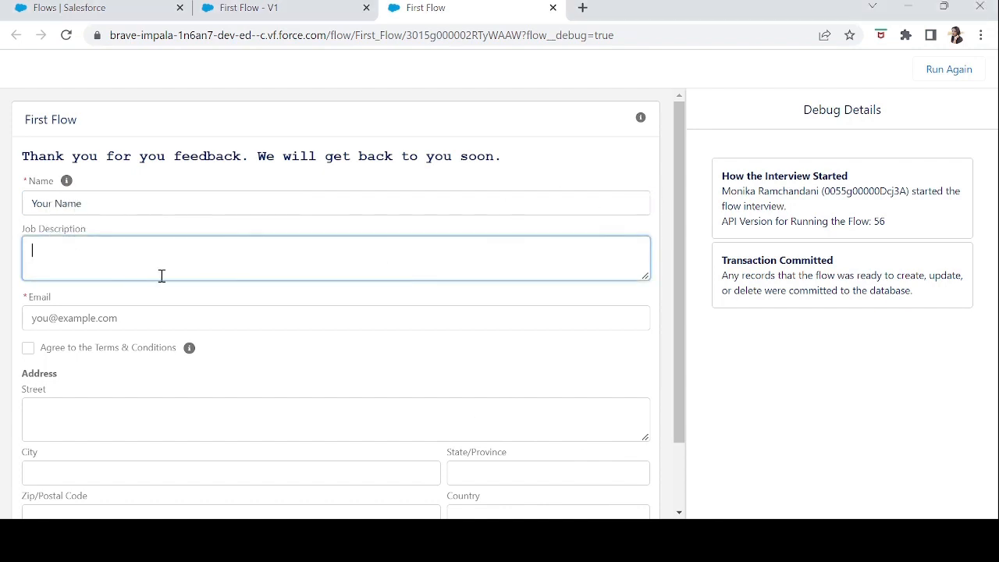
left_click(85, 318)
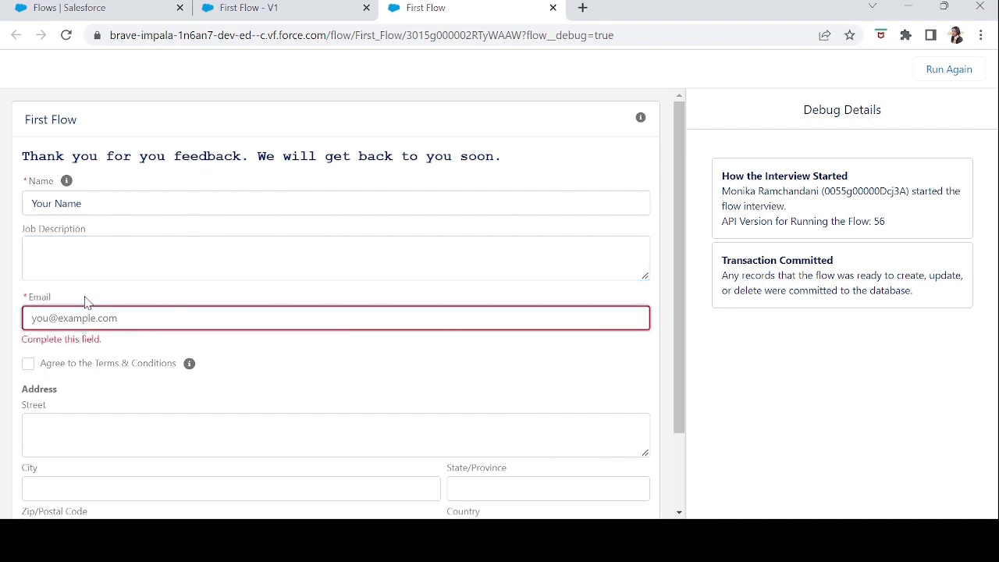
mouse_move(108, 343)
left_mouse_down()
mouse_move(22, 344)
mouse_move(111, 342)
left_mouse_up()
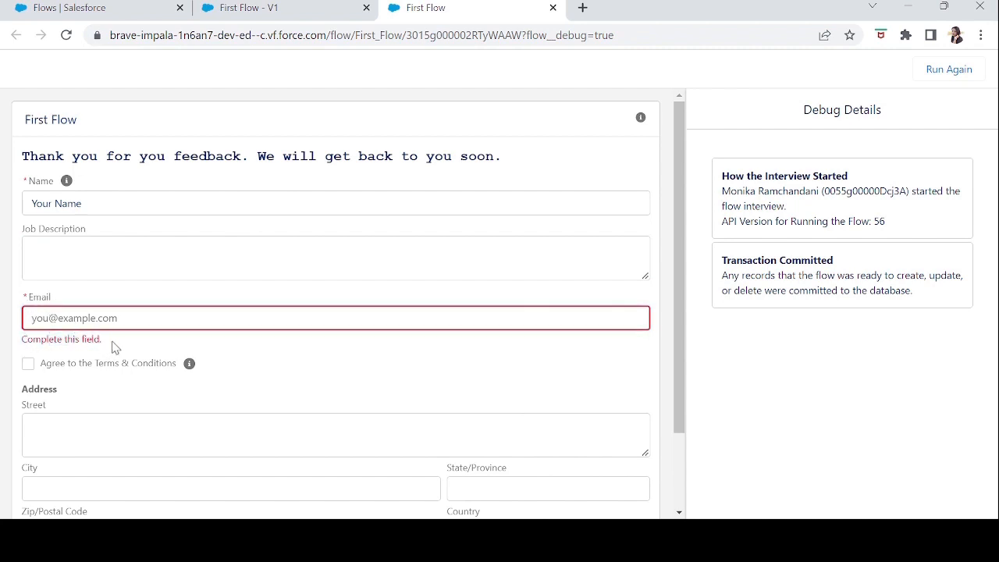
left_click(56, 321)
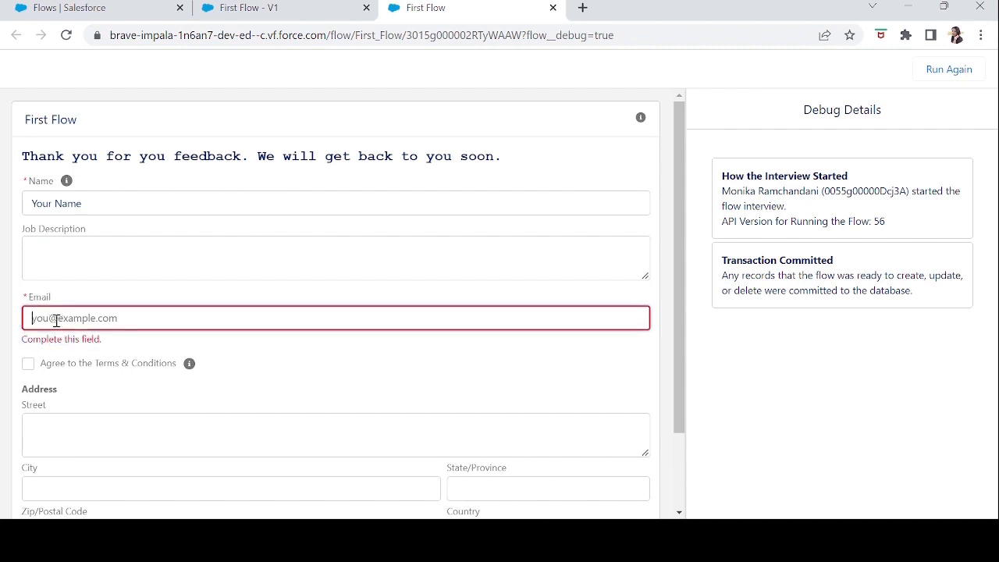
type("mail")
key("Tab")
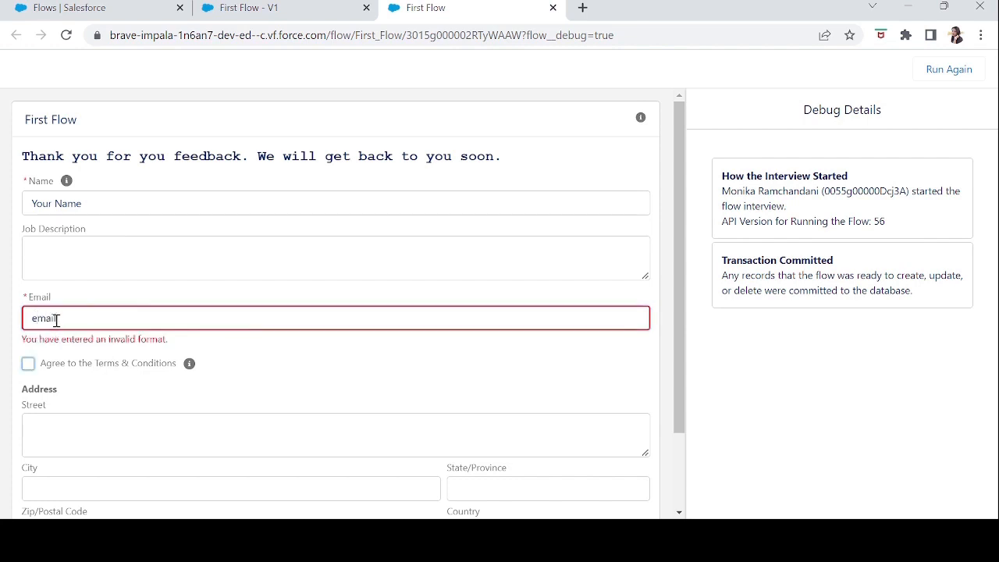
left_click_drag(187, 345, 21, 350)
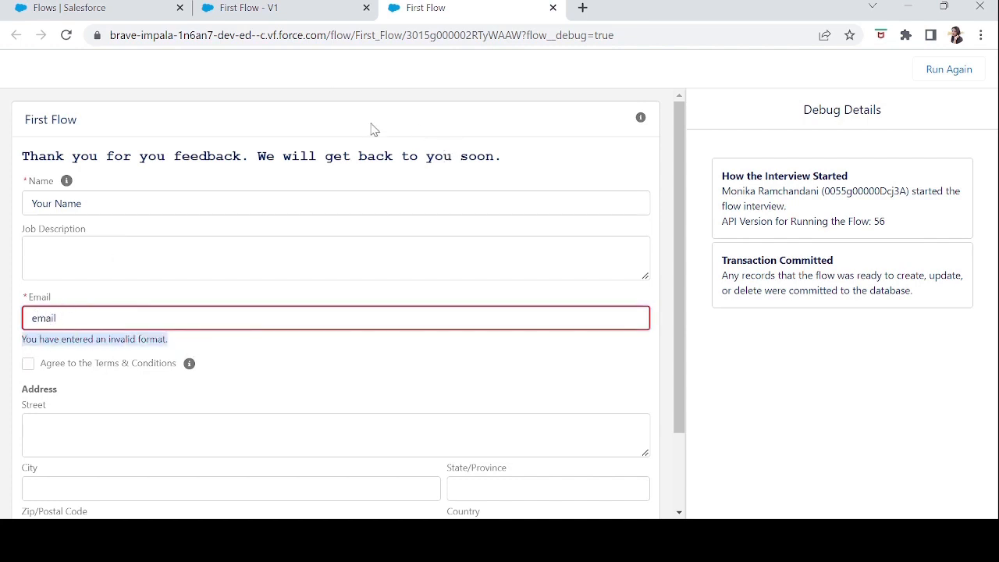
Return to the flow's canvas, open First Screen for editing and review the Email component's properties.
left_click(268, 14)
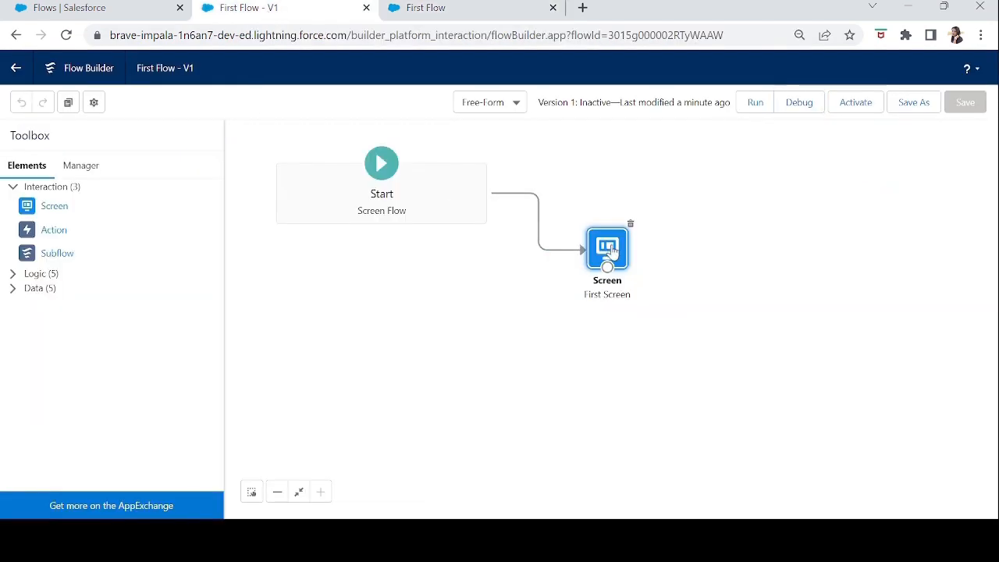
double_click(611, 250)
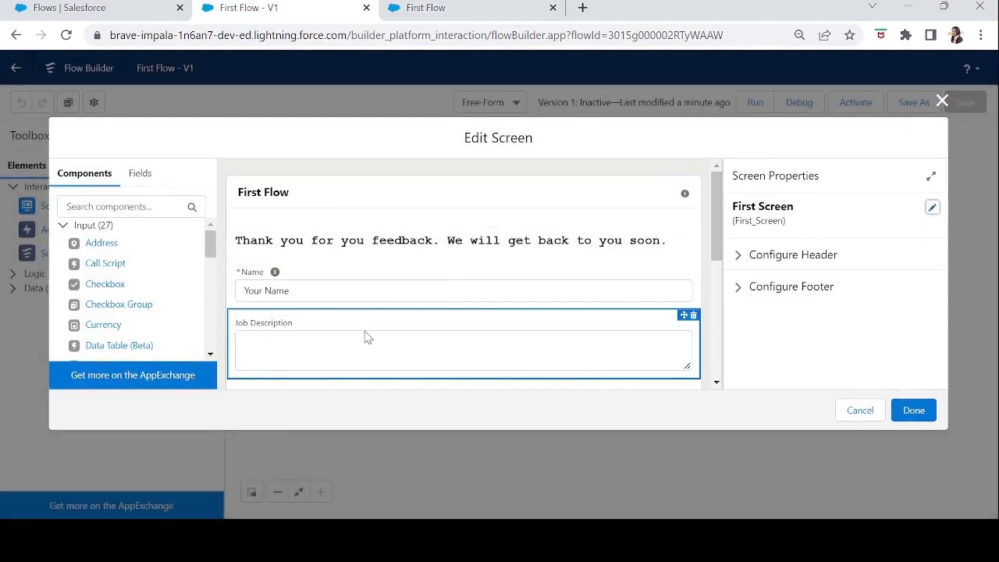
scroll(711, 221, "down", 2)
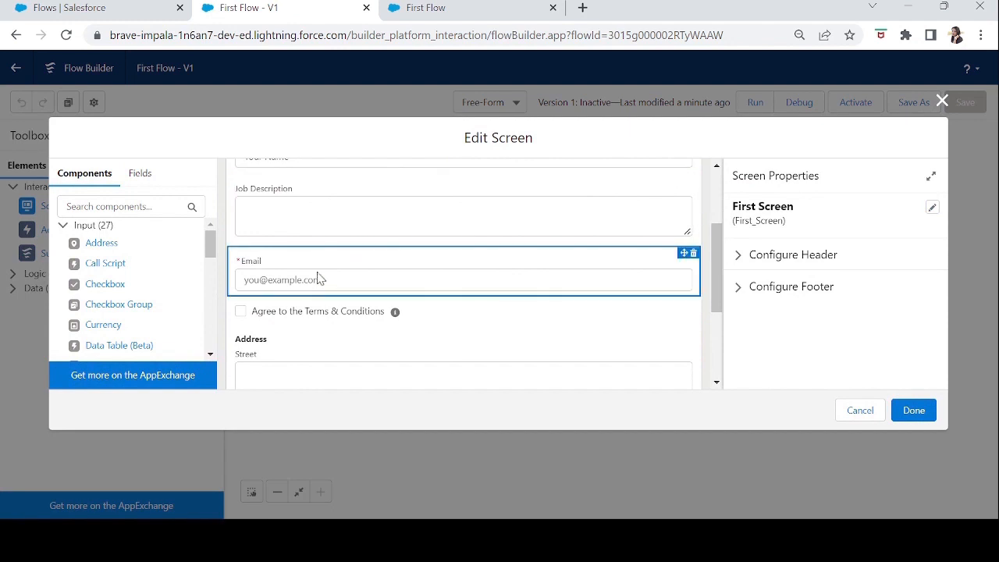
left_click(318, 281)
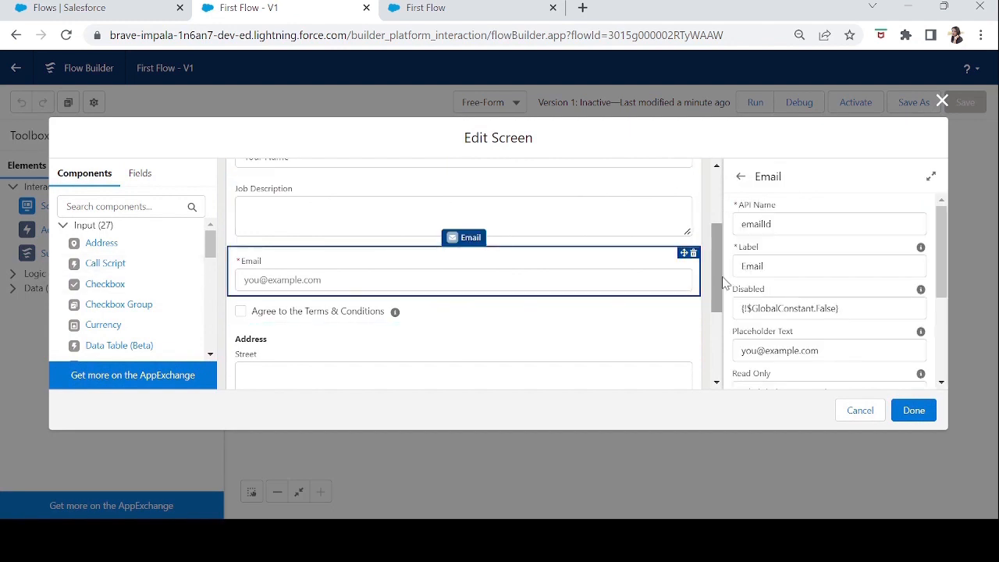
scroll(720, 291, "up", 2)
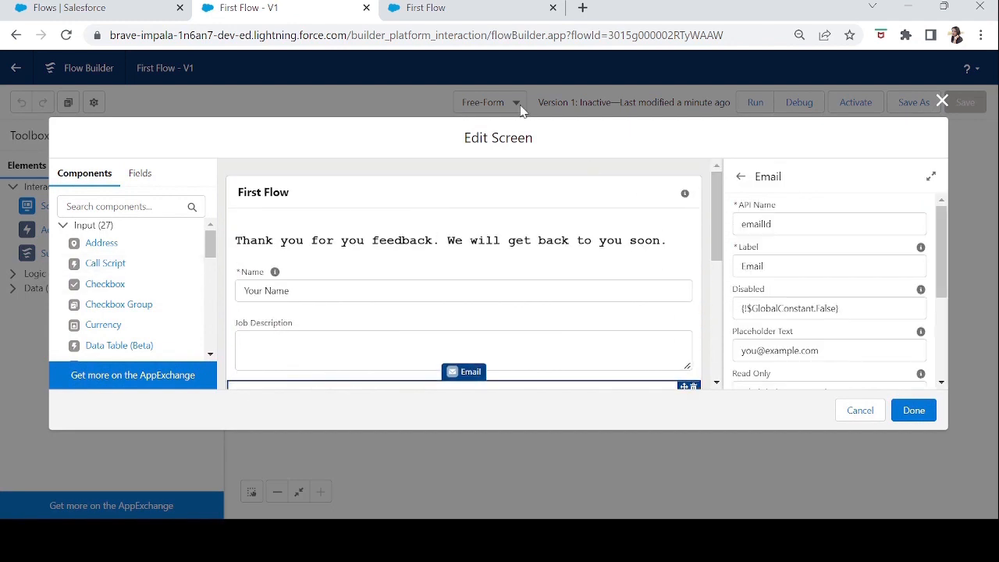
Check the help text of the Agree to the Terms & Conditions checkbox in the running flow.
left_click(484, 14)
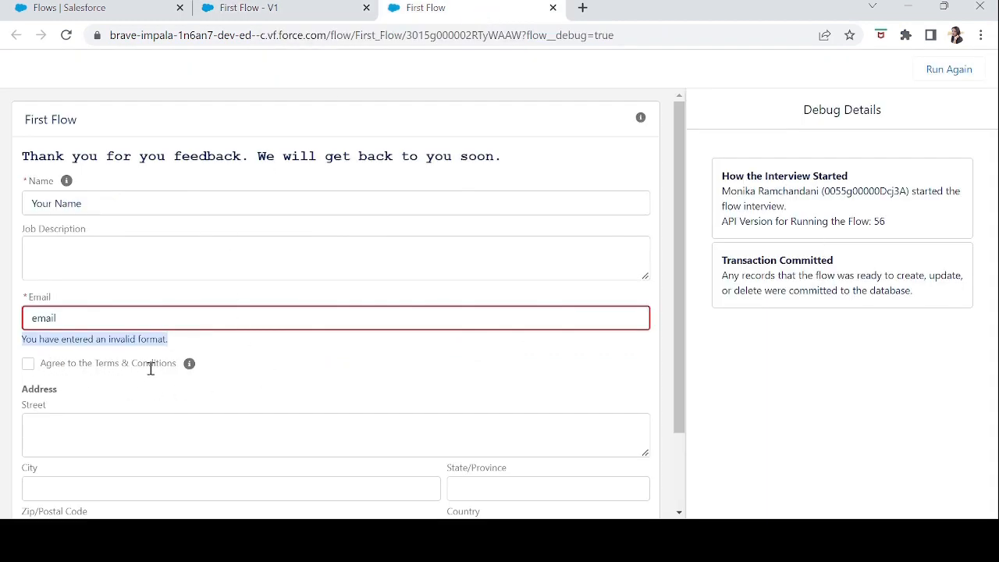
left_click(190, 365)
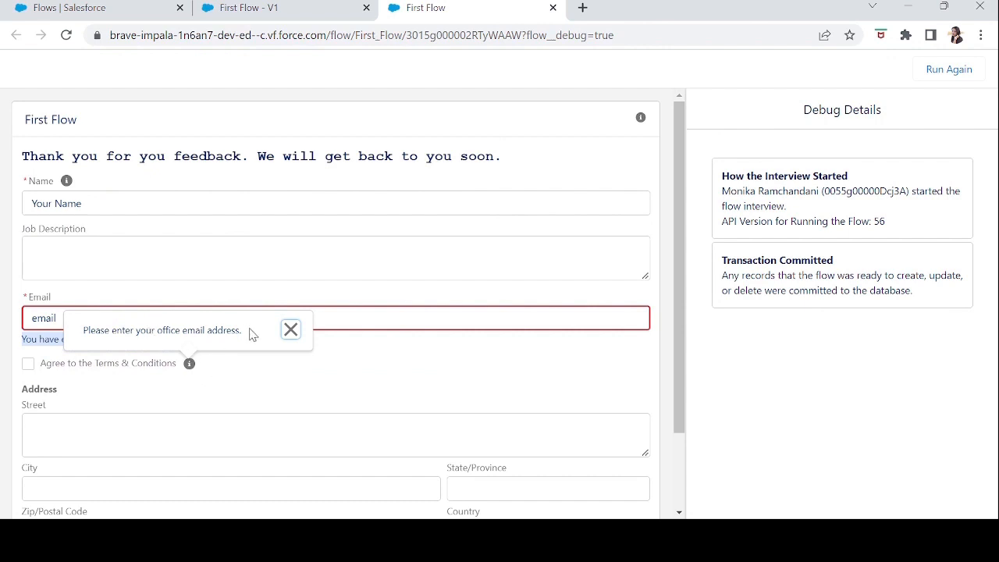
left_click(231, 388)
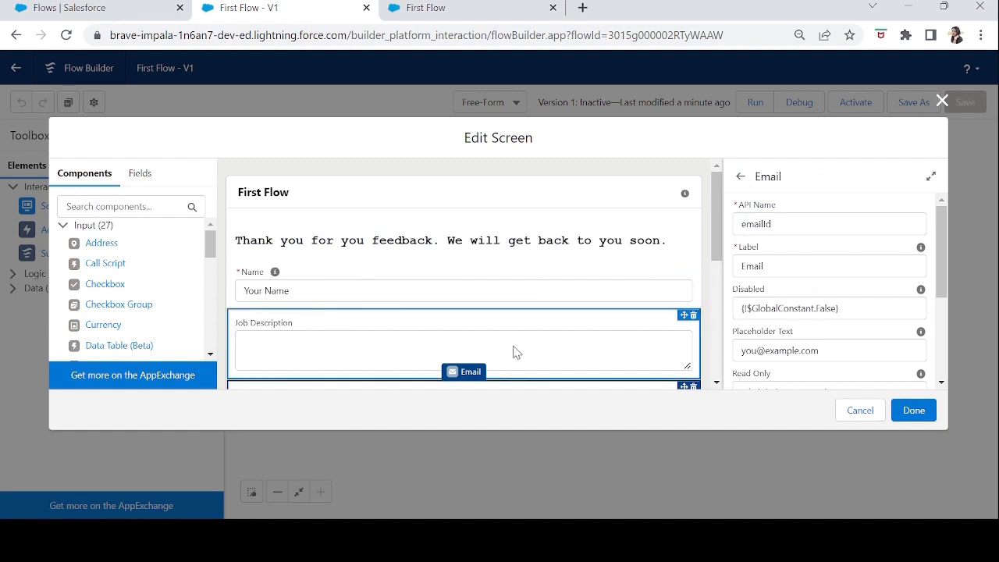
Replace the Terms & Conditions checkbox's help text with "Agree to the terms & conditions before going forward" and save the flow.
left_click_drag(715, 243, 719, 359)
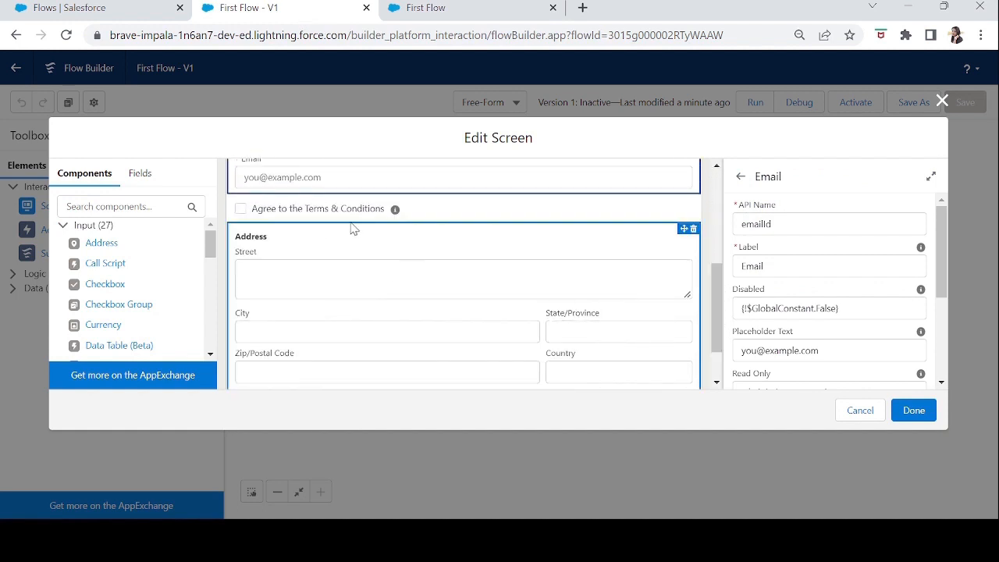
left_click(594, 210)
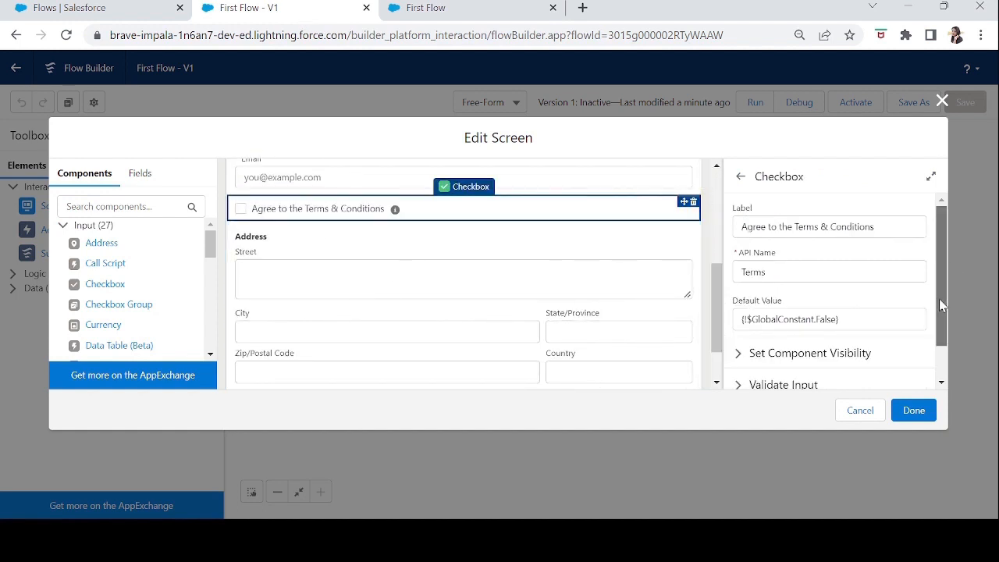
left_click_drag(939, 298, 945, 357)
left_click(741, 383)
left_click_drag(941, 230, 941, 330)
left_click(851, 287)
left_click_drag(901, 292, 747, 282)
key("BackSpace")
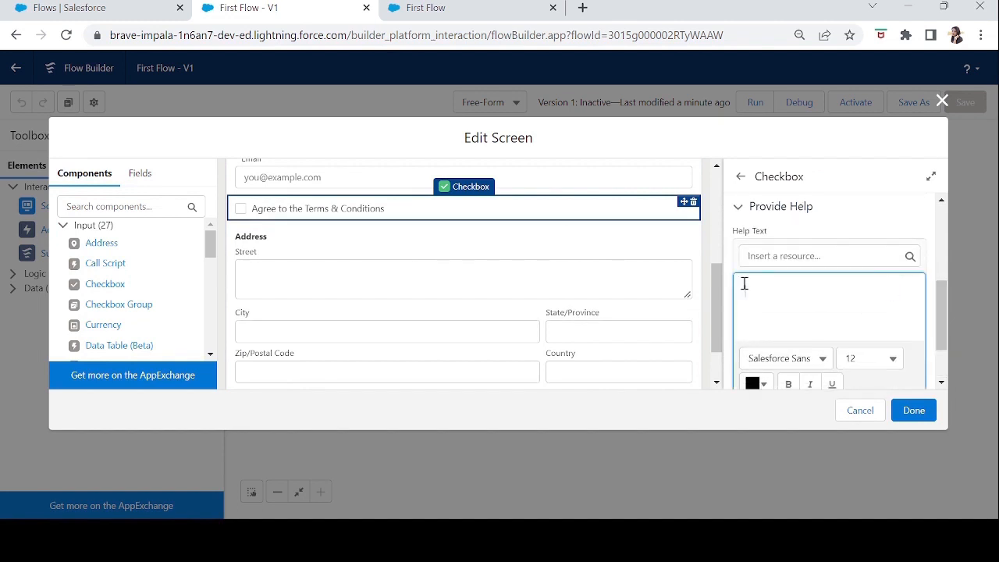
type("A")
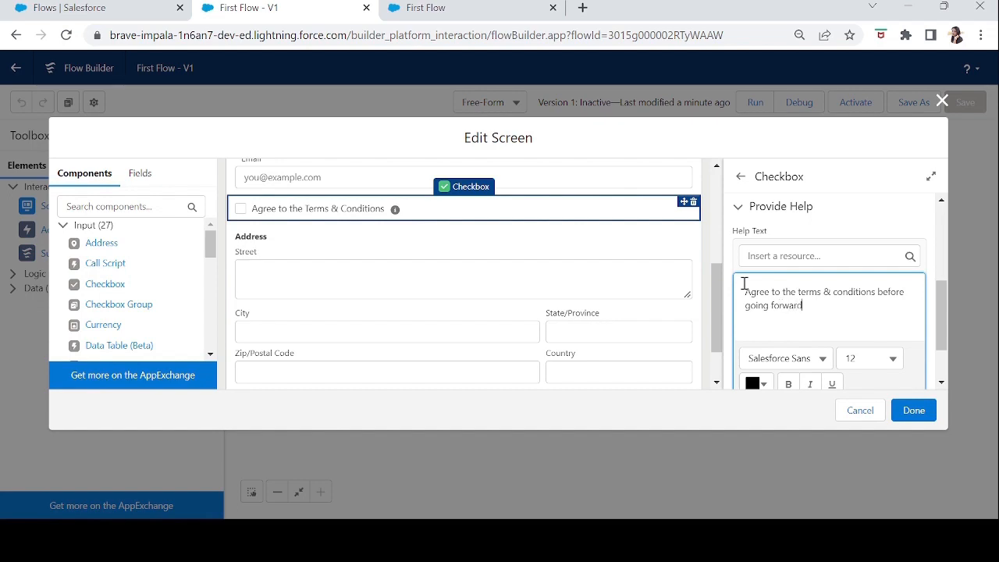
left_click(923, 412)
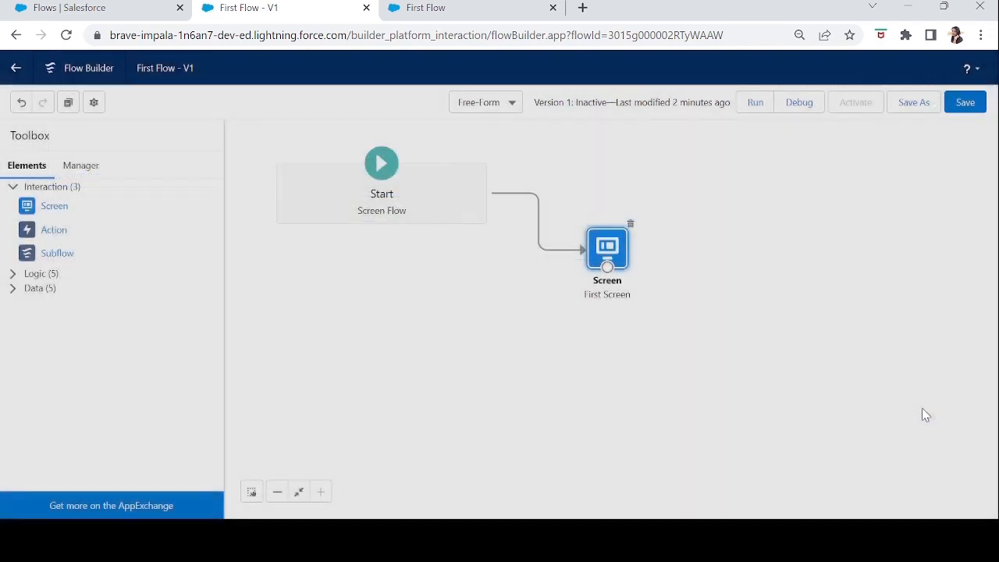
left_click(967, 102)
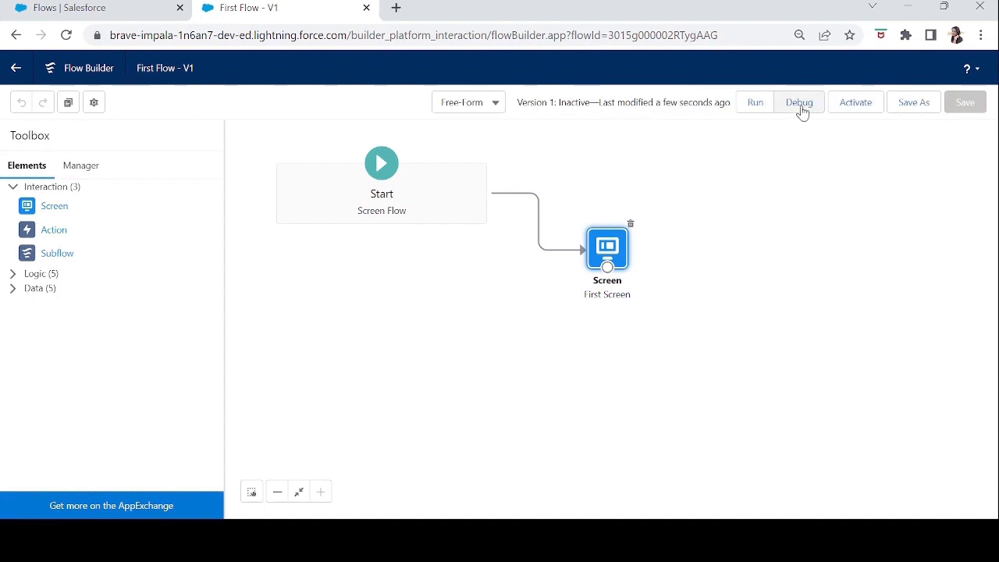
Debug the flow with the default options and check the Terms & Conditions checkbox's help text.
left_click(802, 104)
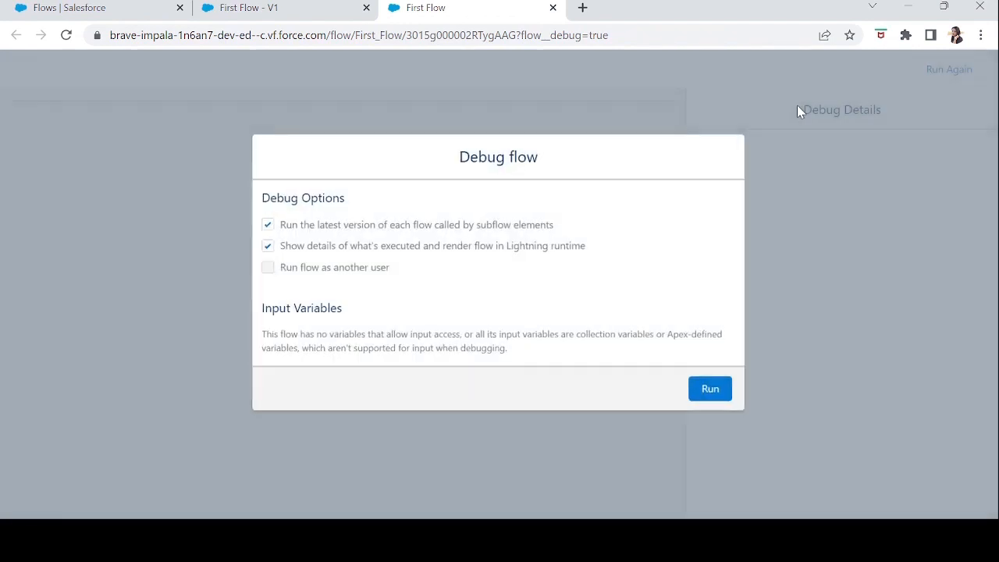
left_click(710, 388)
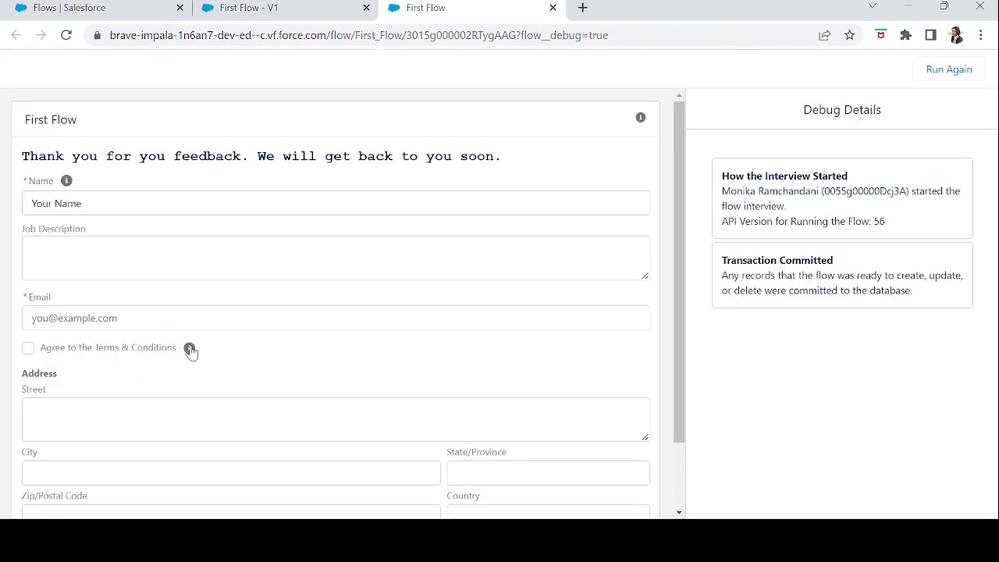
left_click(190, 348)
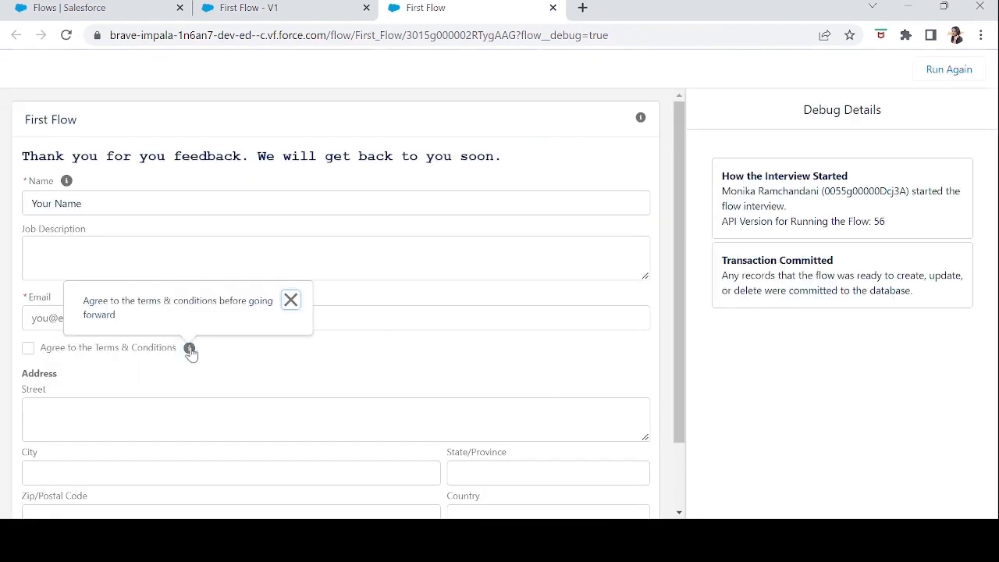
left_click(290, 300)
Try the Street, City, State/Province, Zip/Postal Code and Country fields in the running flow and review the thank-you message.
scroll(680, 312, "down", 2)
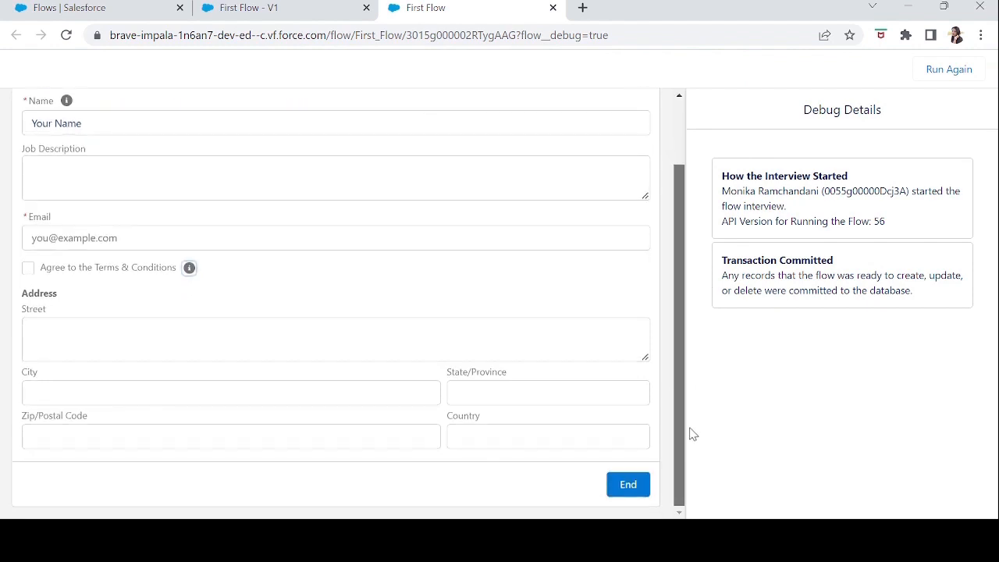
left_click(106, 342)
left_click(102, 386)
left_click(482, 393)
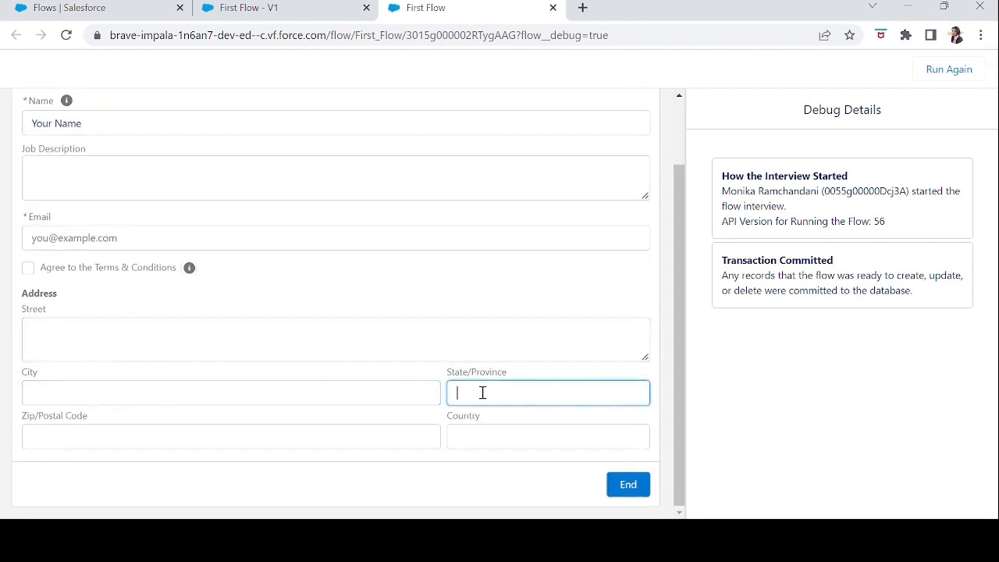
left_click(331, 438)
left_click(501, 444)
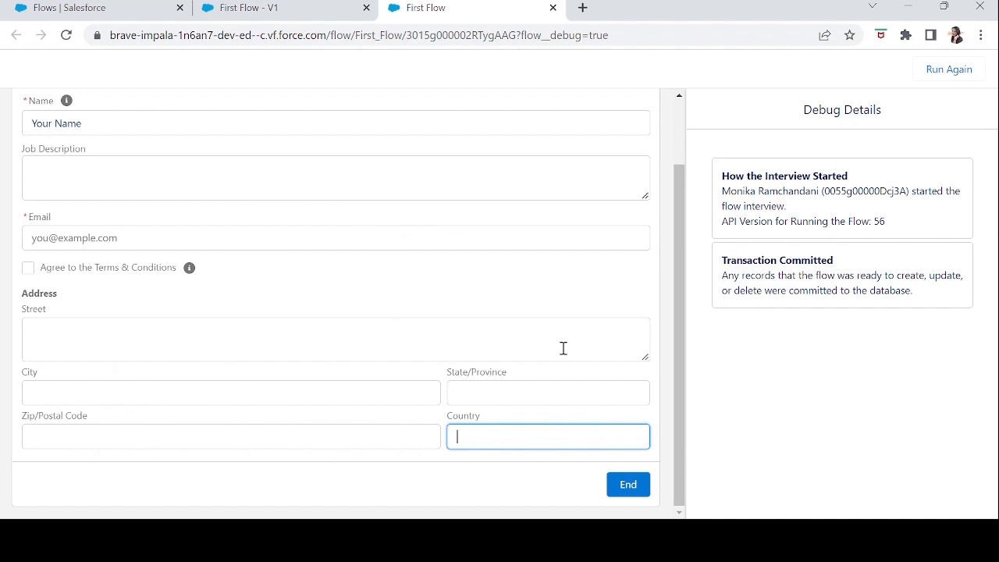
scroll(680, 363, "up", 2)
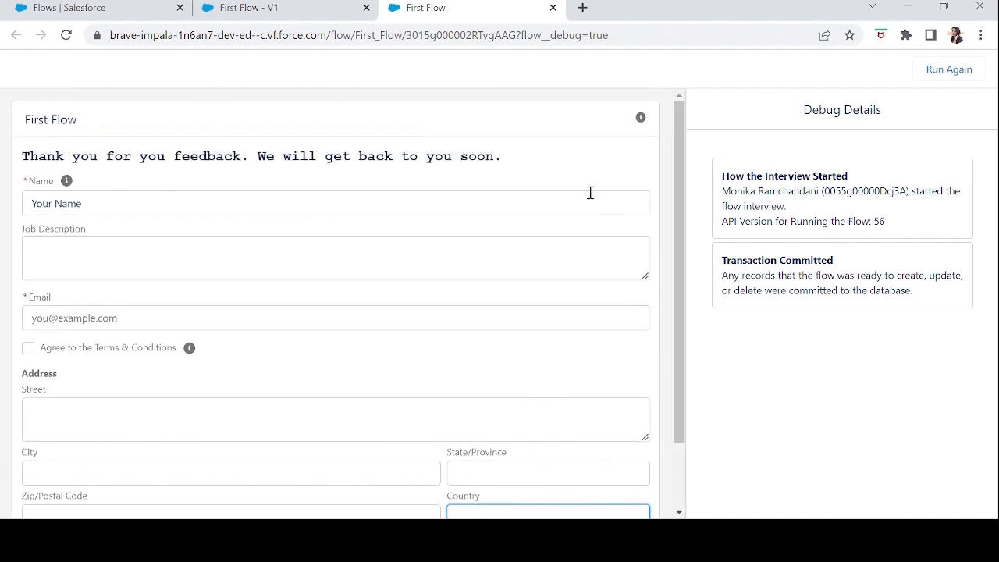
left_click_drag(509, 156, 24, 159)
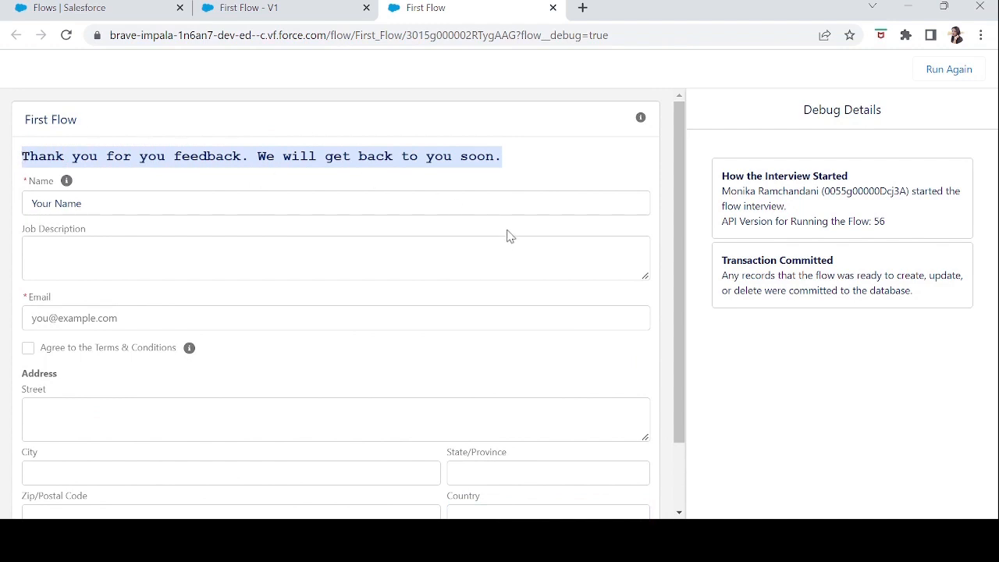
Reopen First Screen in the flow builder, look through the input components around Data Table (Beta), and close the editor without changes.
left_click(275, 9)
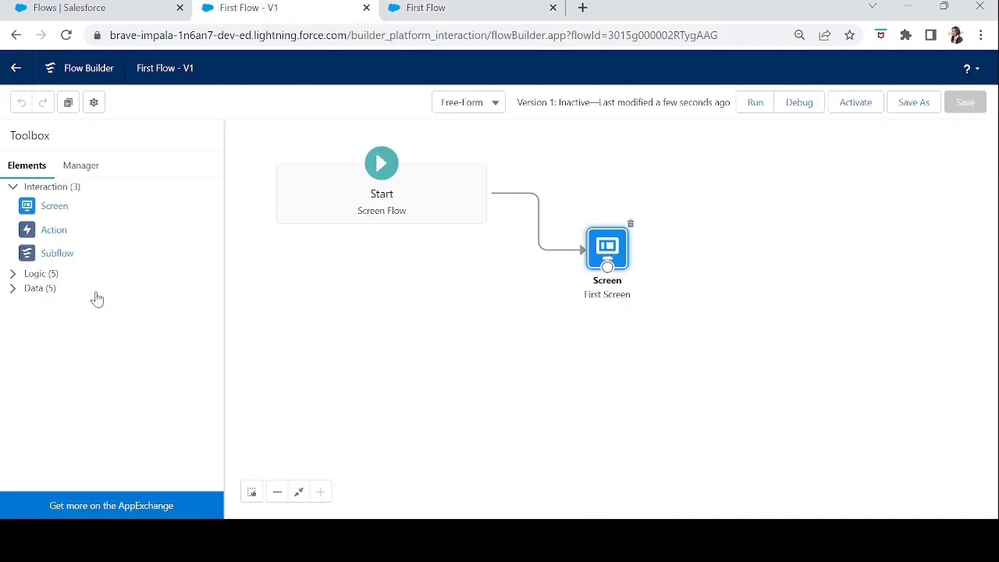
double_click(607, 248)
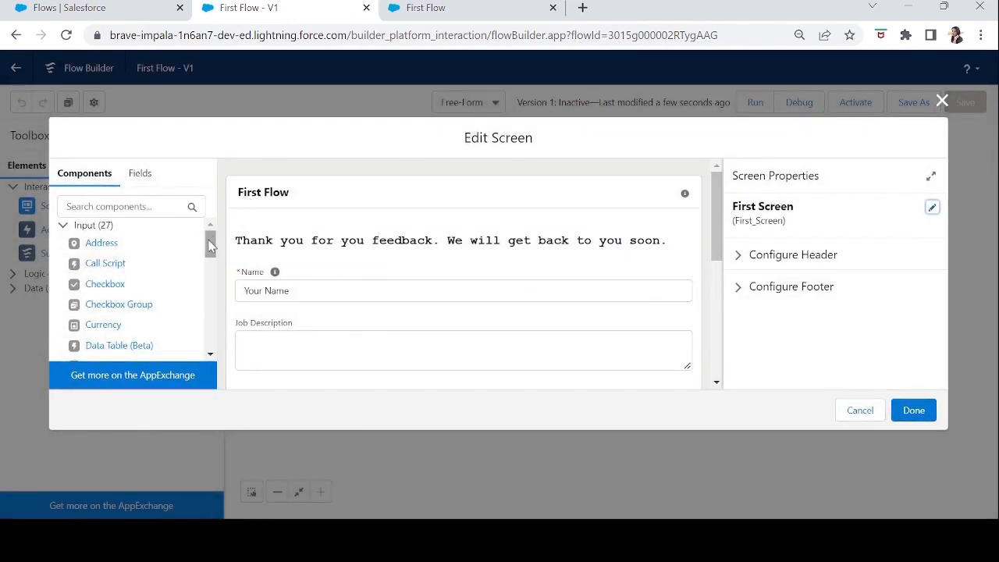
mouse_move(209, 245)
left_mouse_down()
mouse_move(218, 344)
mouse_move(228, 212)
mouse_move(208, 287)
mouse_move(201, 251)
left_mouse_up()
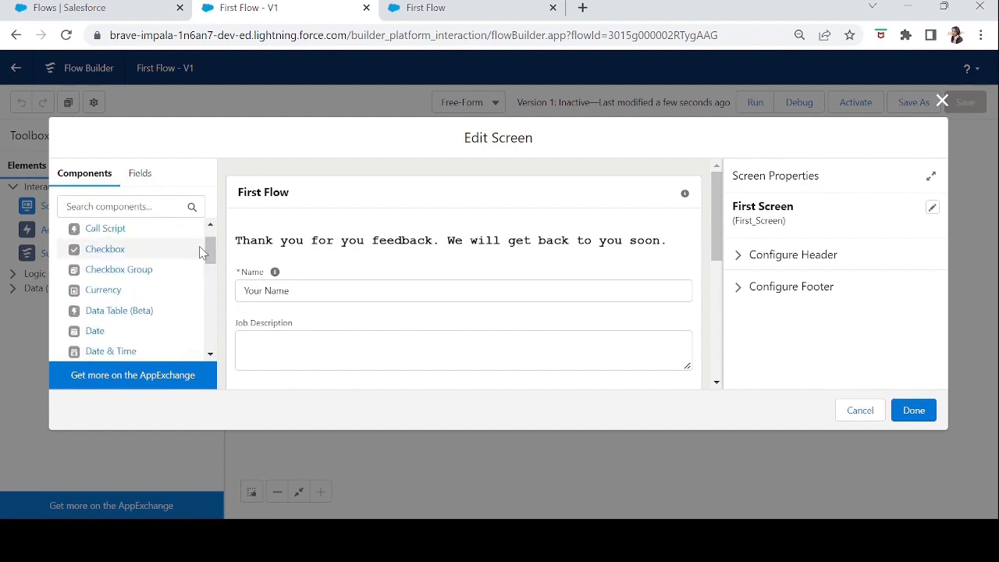
left_click_drag(158, 312, 89, 312)
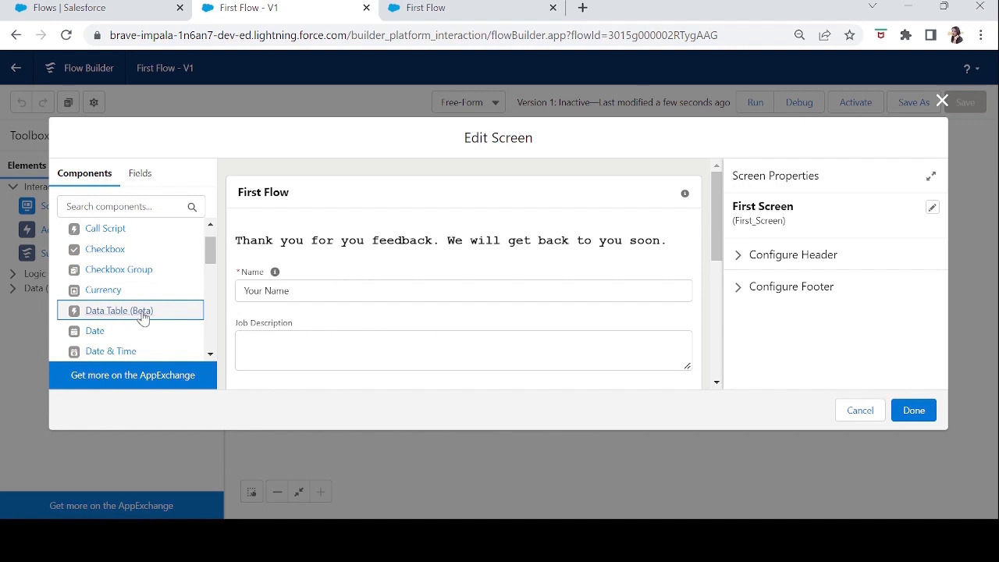
left_click(943, 102)
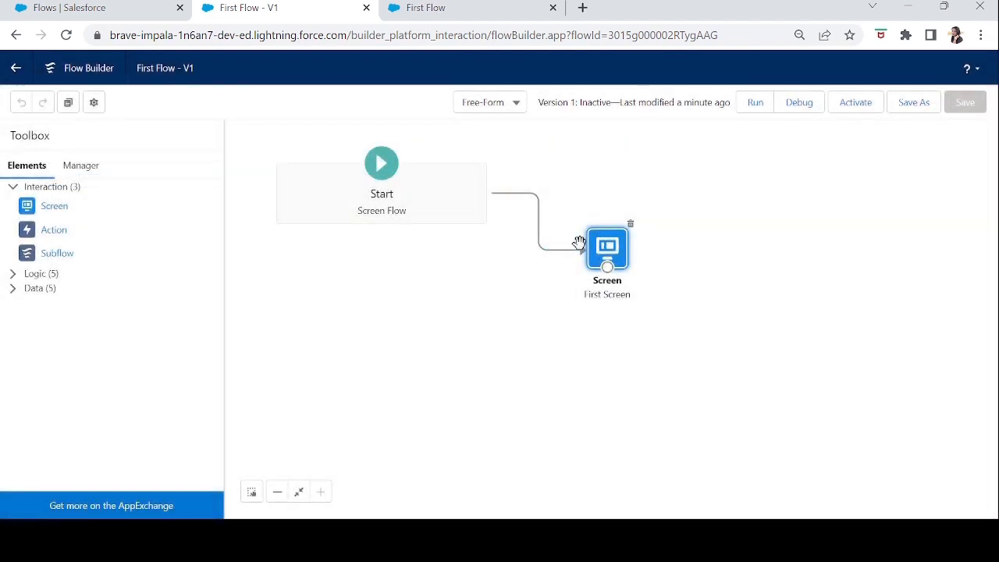
Move First Screen slightly closer to Start and place a new Action element on the canvas below it.
left_click_drag(597, 250, 557, 249)
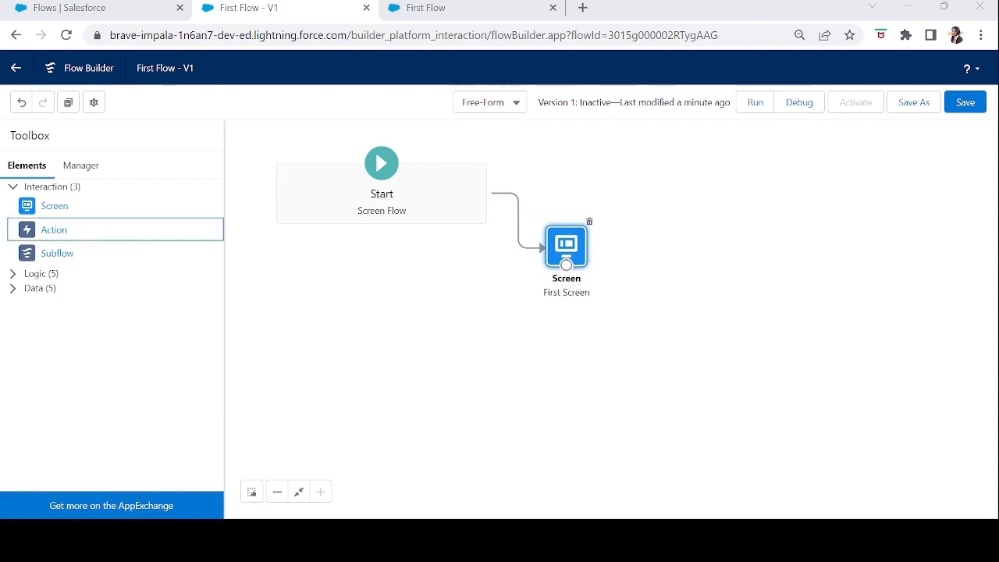
left_click_drag(43, 237, 524, 355)
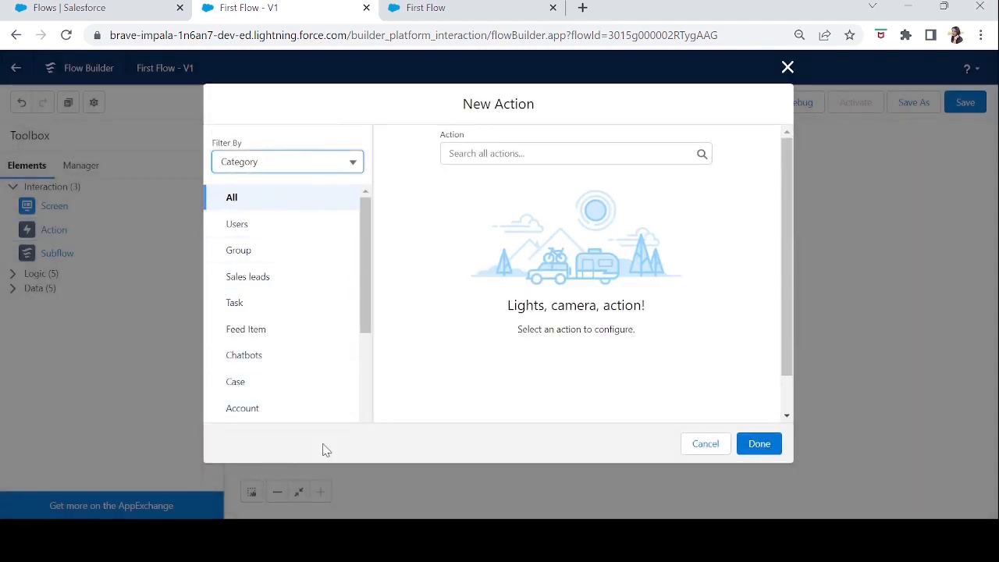
Look through the action categories and the full list of available actions for the new Action element.
left_click_drag(370, 222, 363, 195)
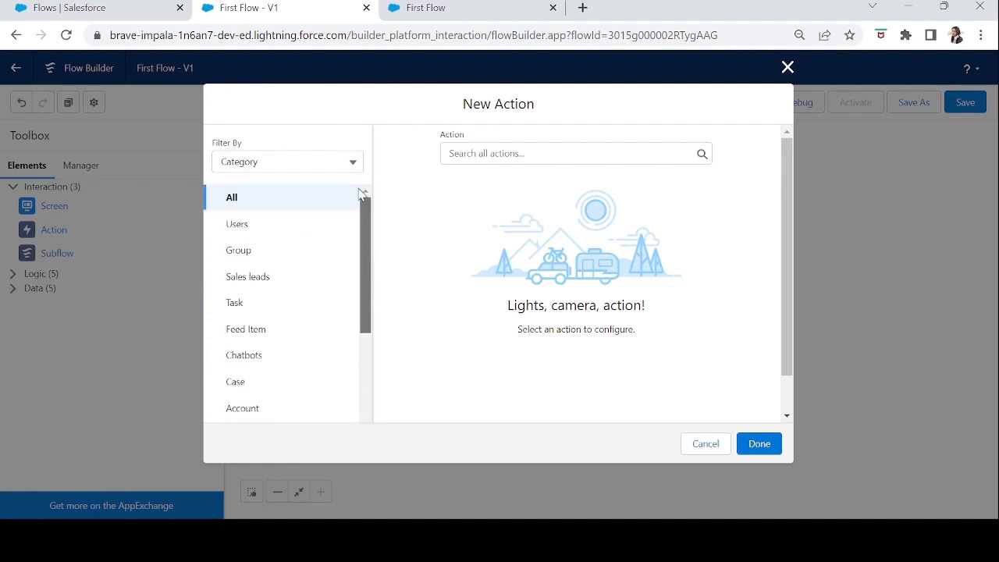
left_click(505, 157)
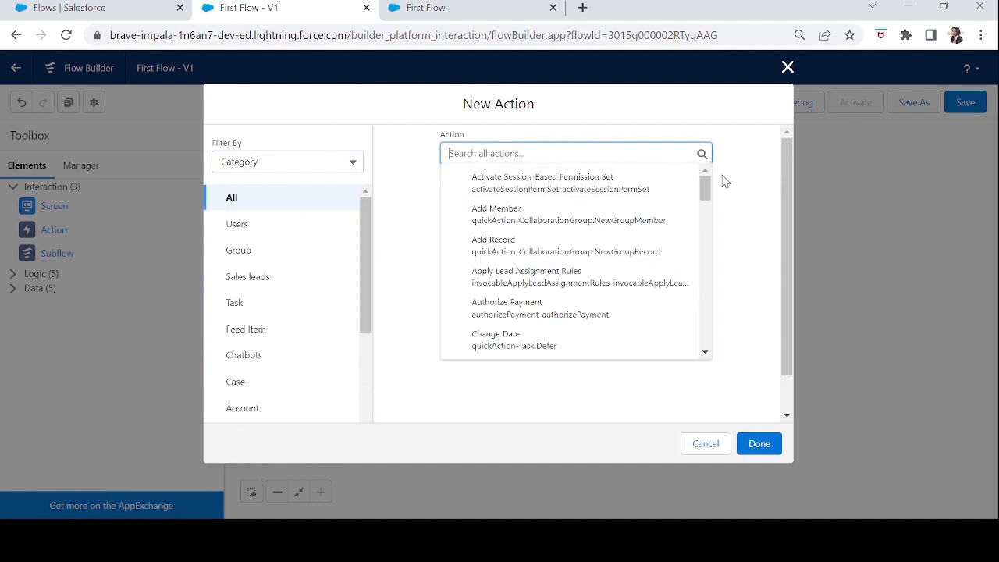
left_click_drag(705, 189, 714, 354)
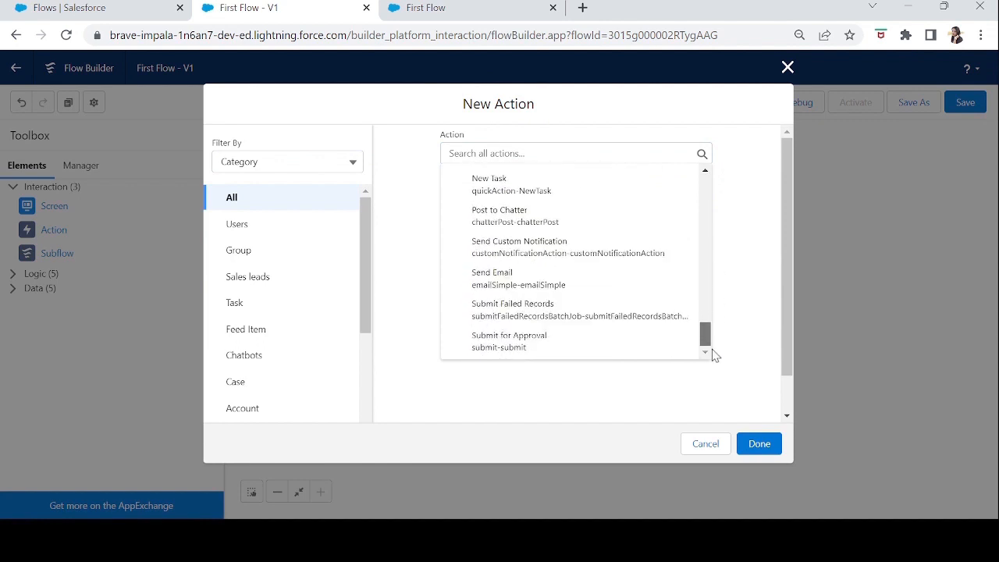
left_click(384, 230)
Filter the available actions by Type and choose Core Action.
left_click(323, 161)
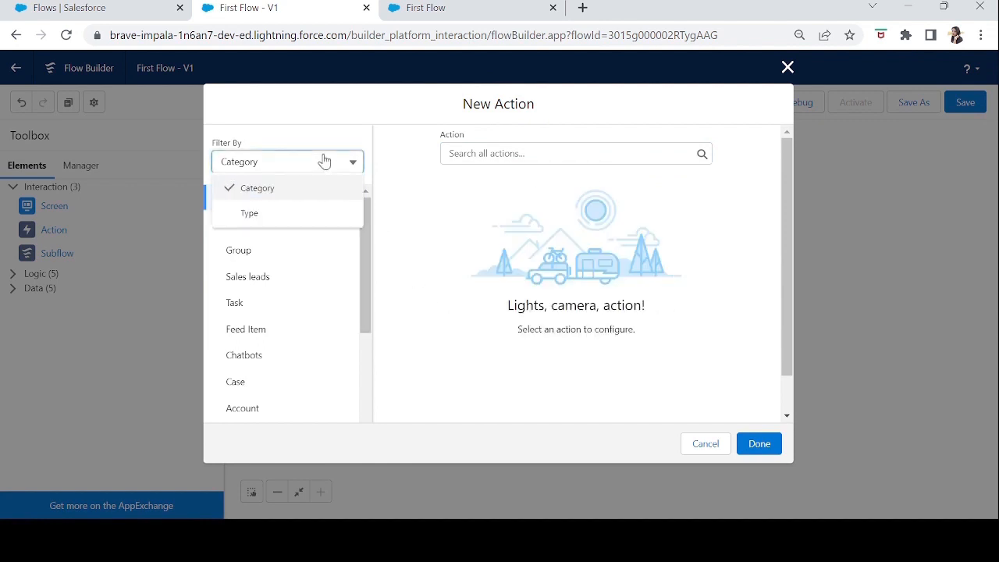
left_click(286, 214)
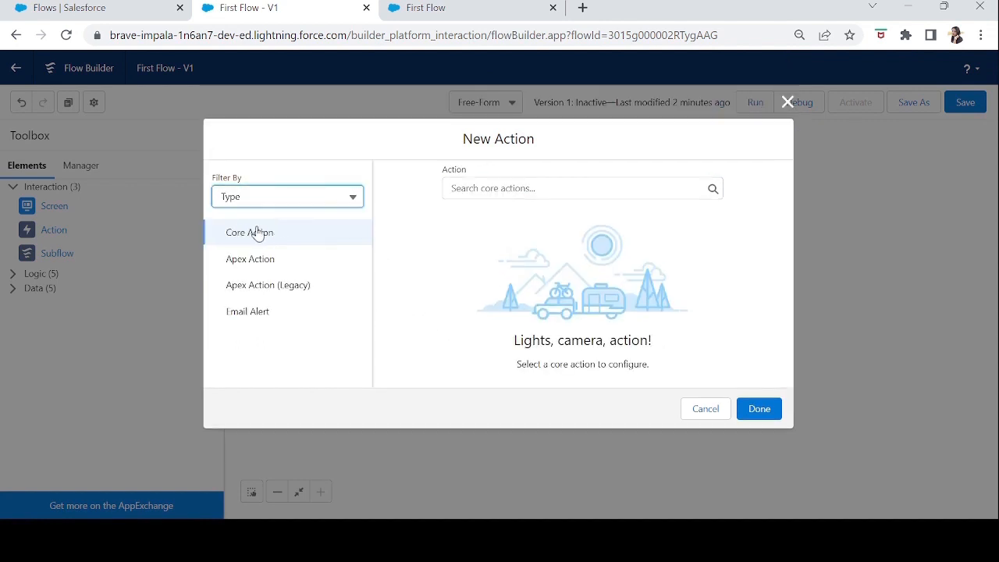
left_click(269, 236)
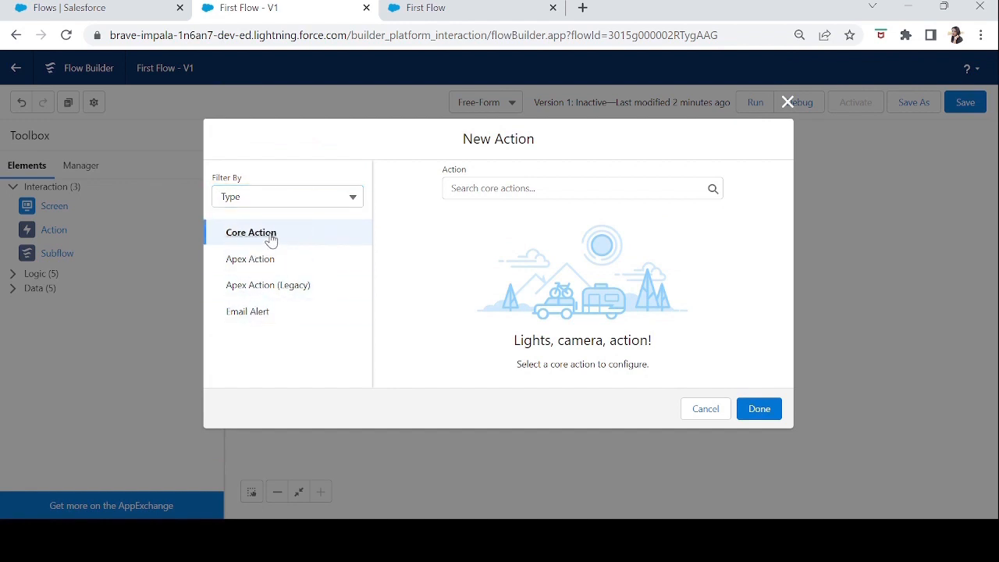
Search the core actions for "new" and select New Case as the action.
left_click(485, 189)
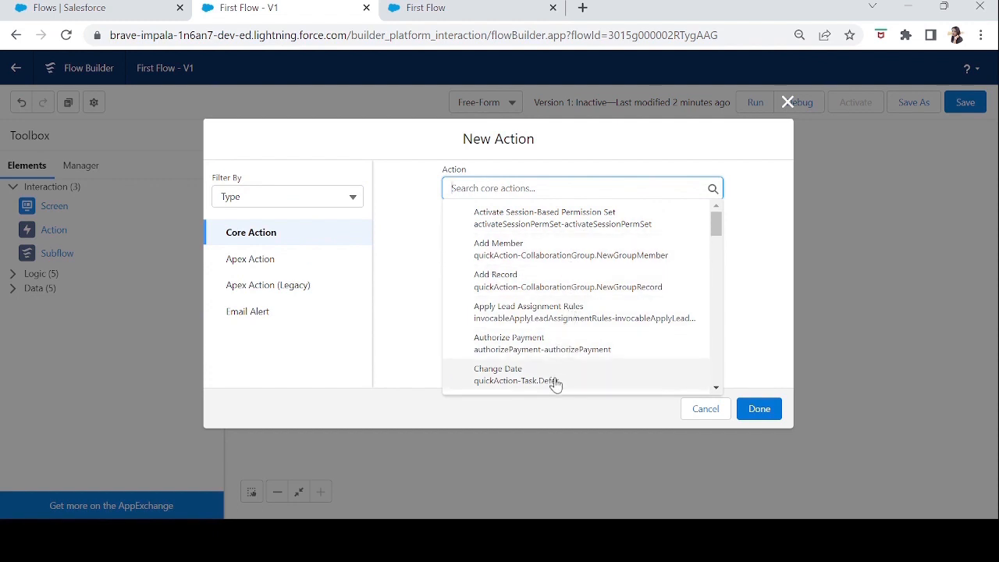
left_click_drag(716, 228, 714, 382)
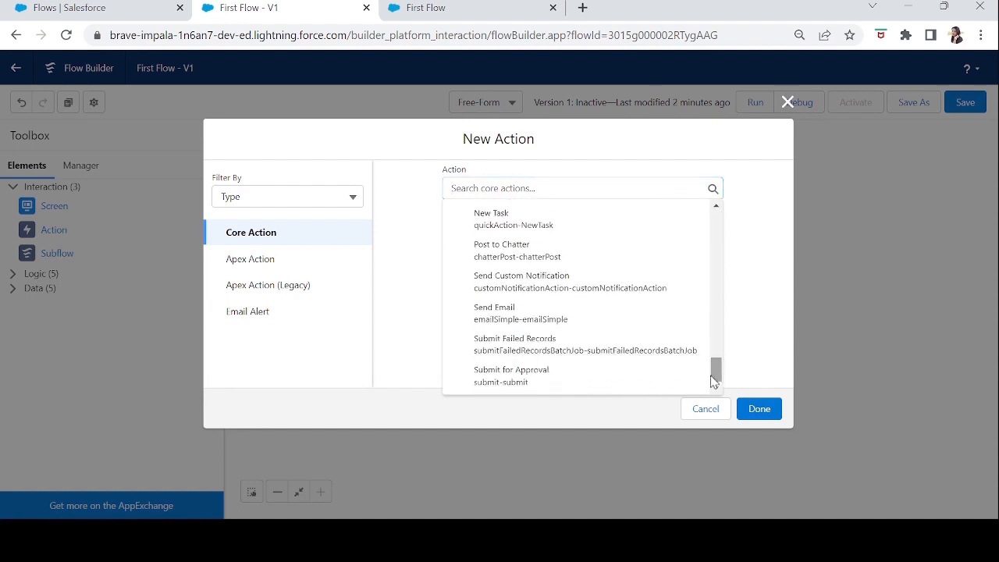
left_click(548, 220)
left_click(628, 191)
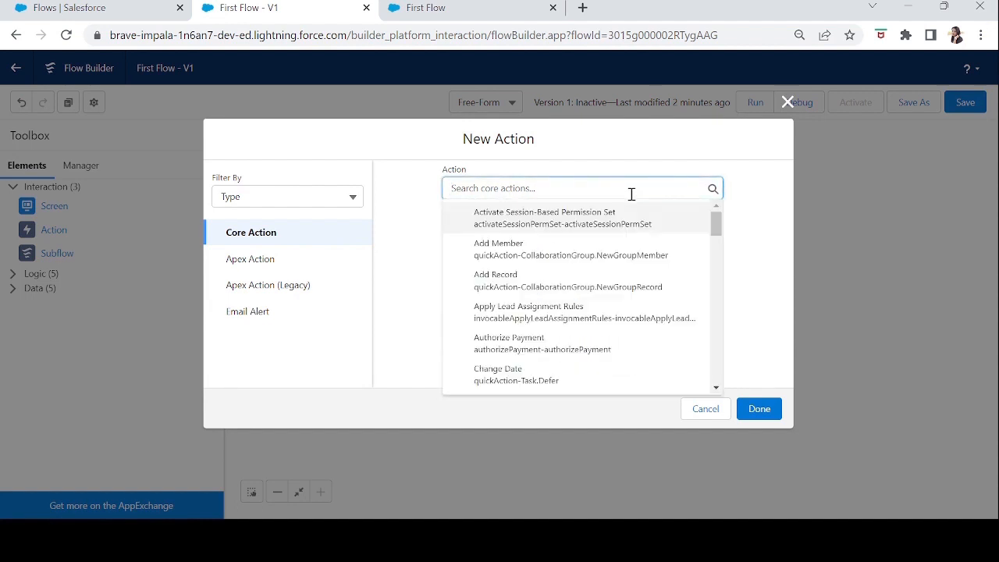
type("new")
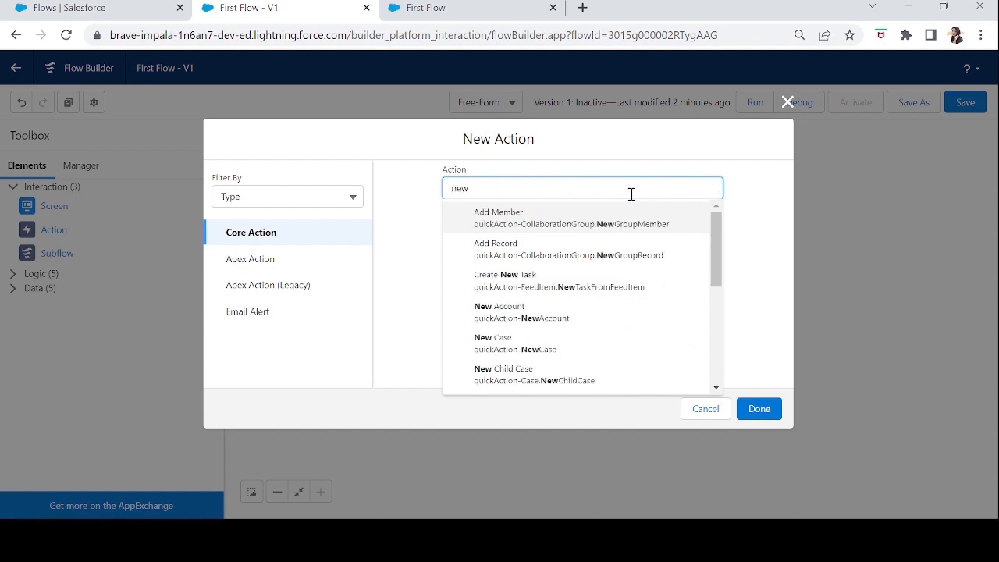
left_click(504, 348)
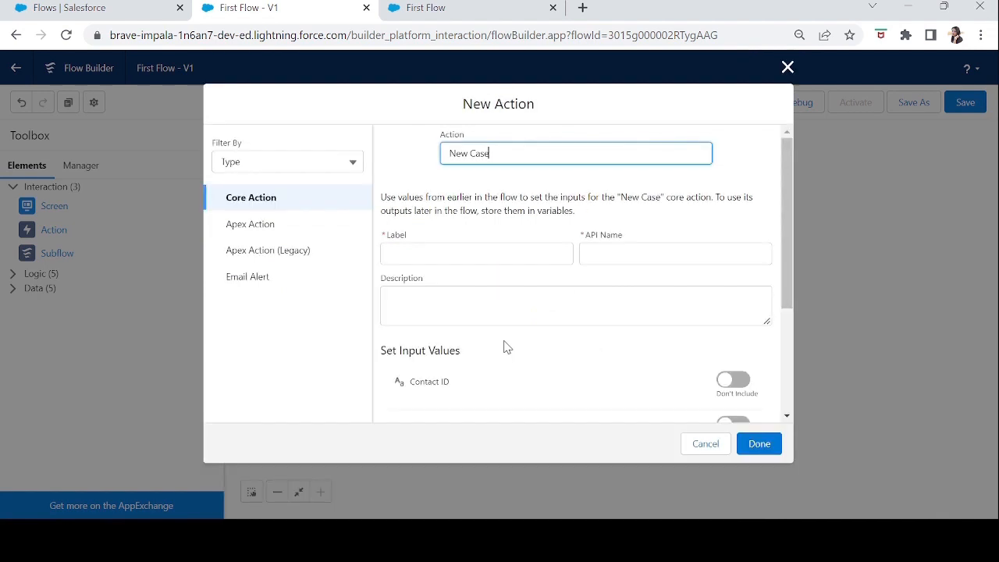
Label the New Case action "Create new case" and let its API name fill in from the label.
left_click_drag(790, 252, 786, 217)
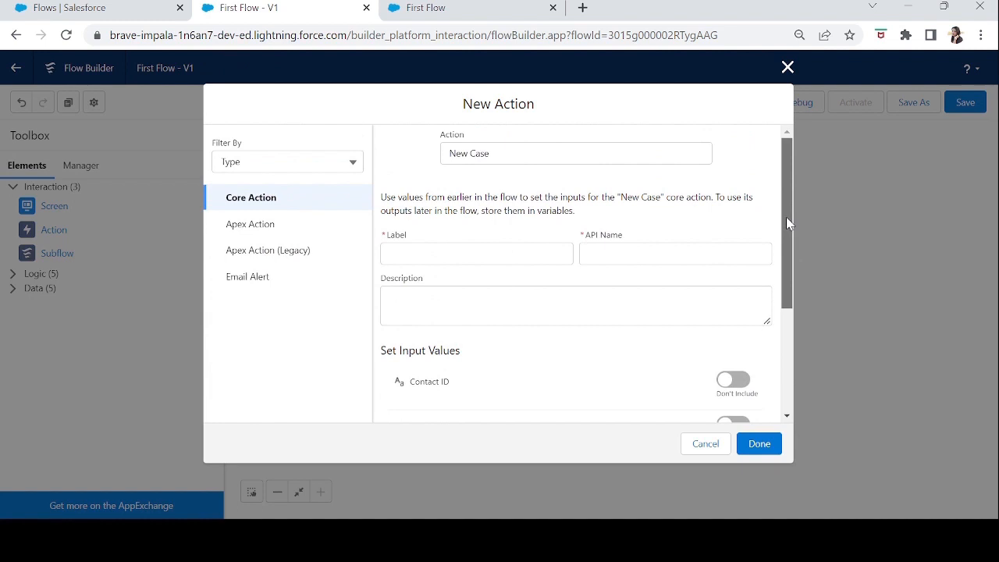
left_click(473, 248)
type("Create new ca")
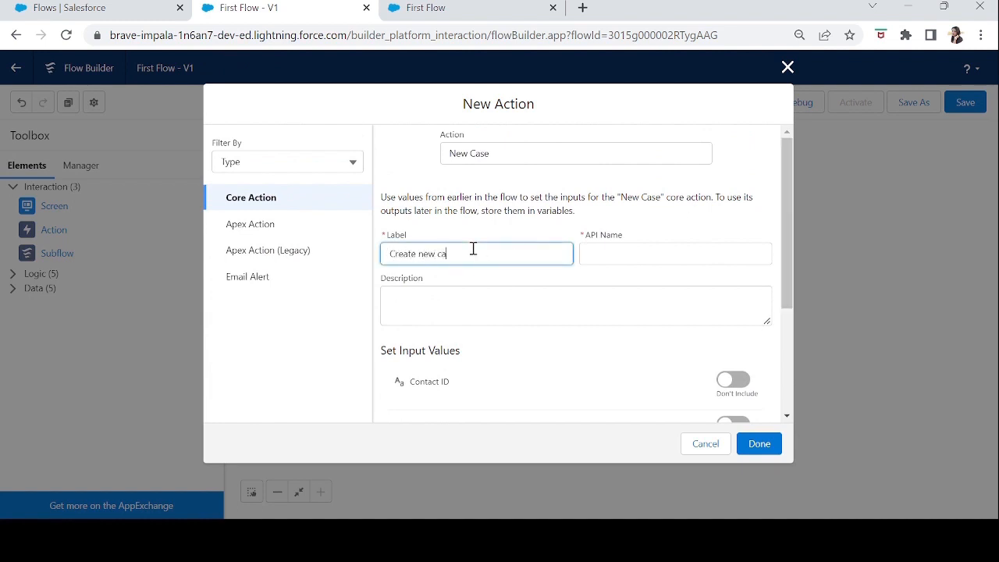
key("Tab")
Include the case's Description input value and set it to "Case from Action Element".
left_click_drag(788, 293, 788, 375)
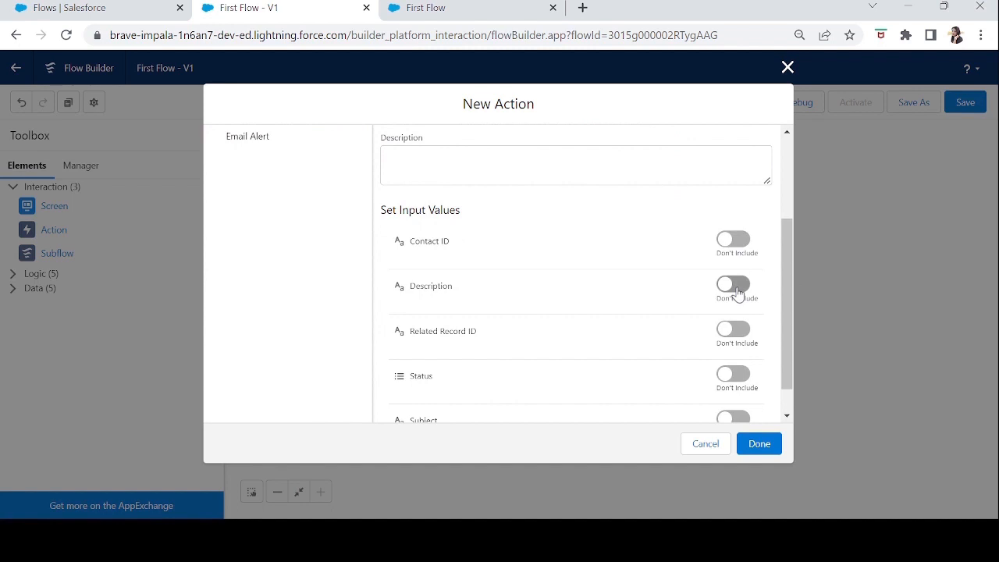
left_click(737, 286)
left_click(508, 305)
type("Case from Action Element")
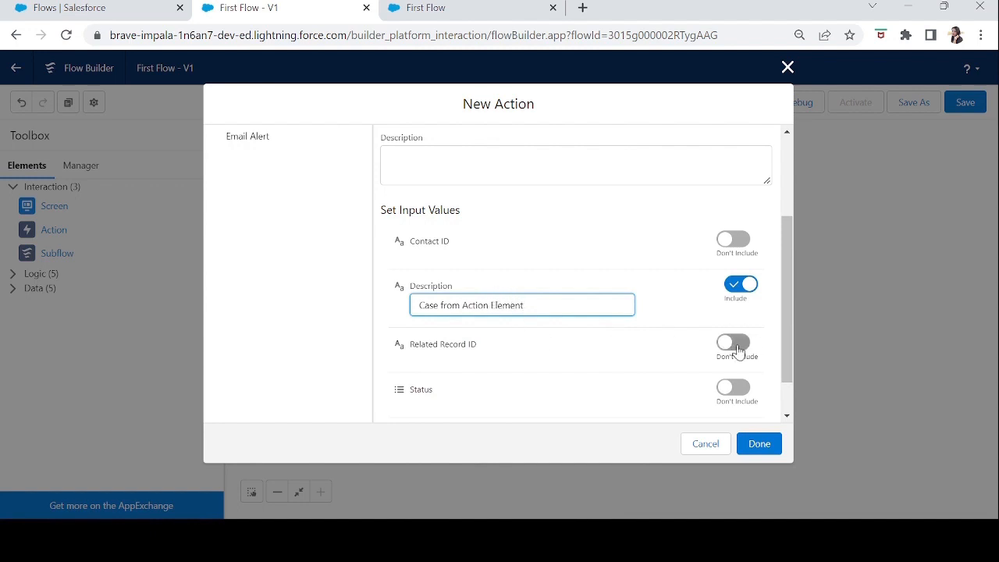
Include the Status input value for the new case and set it to Working.
left_click_drag(785, 357, 785, 384)
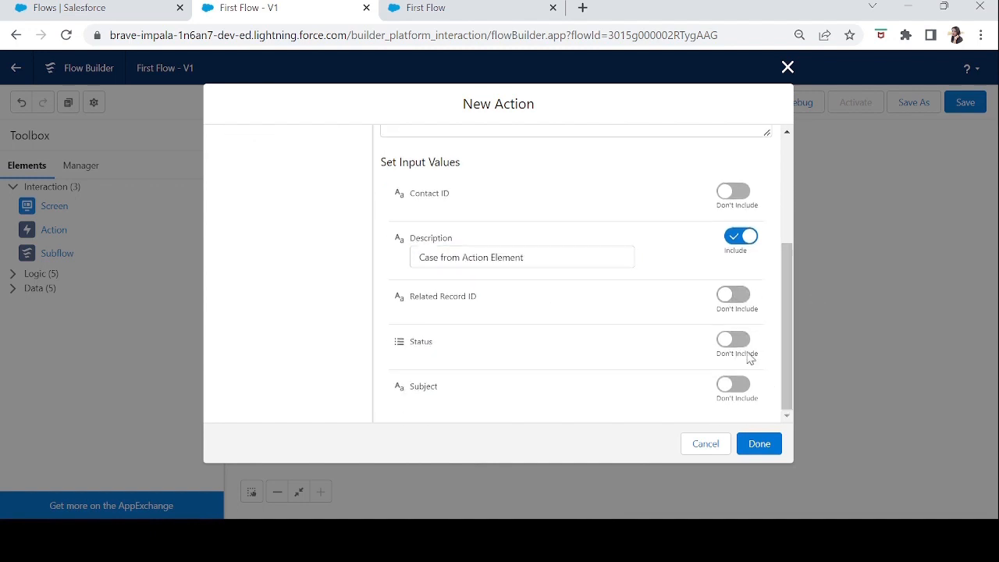
left_click(738, 336)
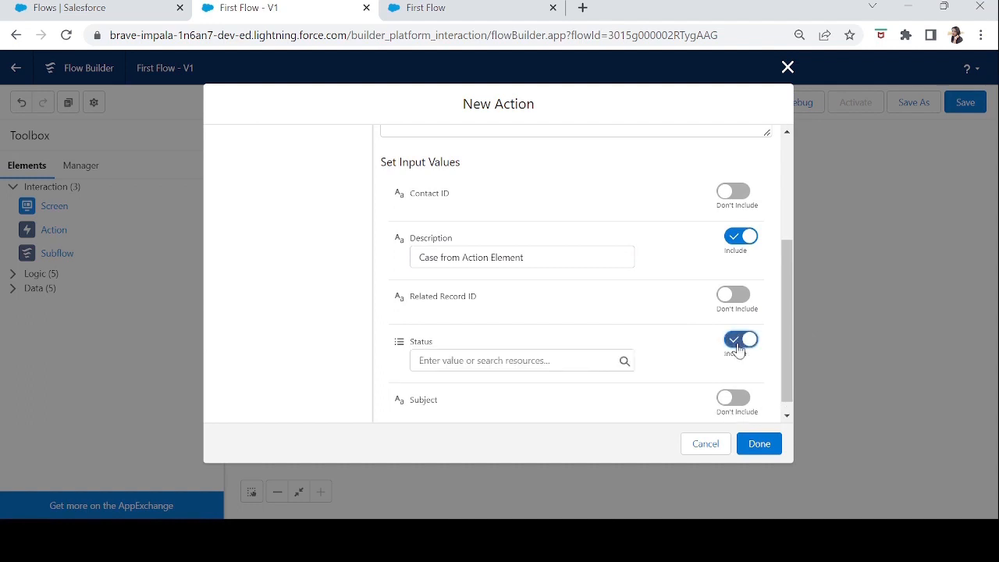
left_click(548, 355)
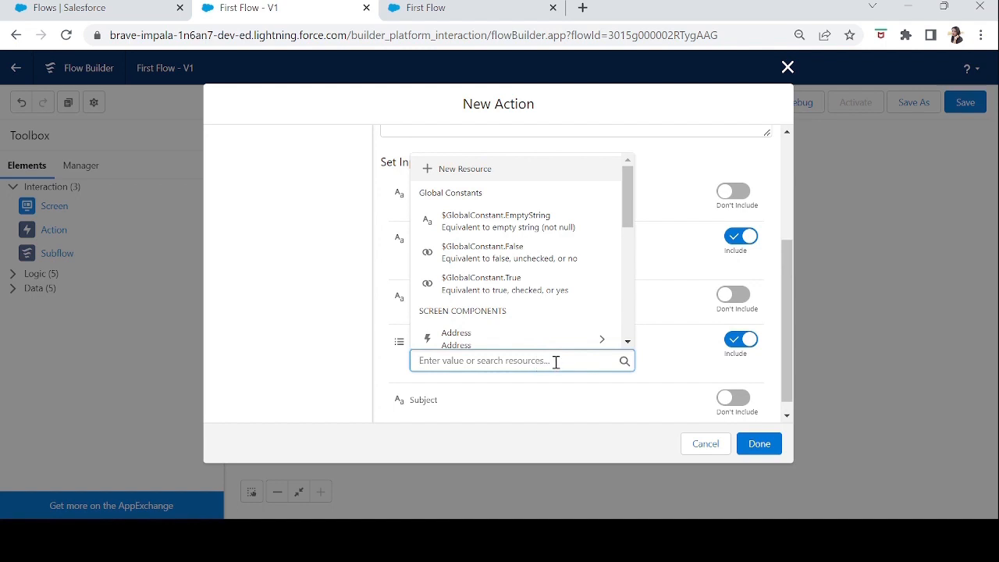
type("Working")
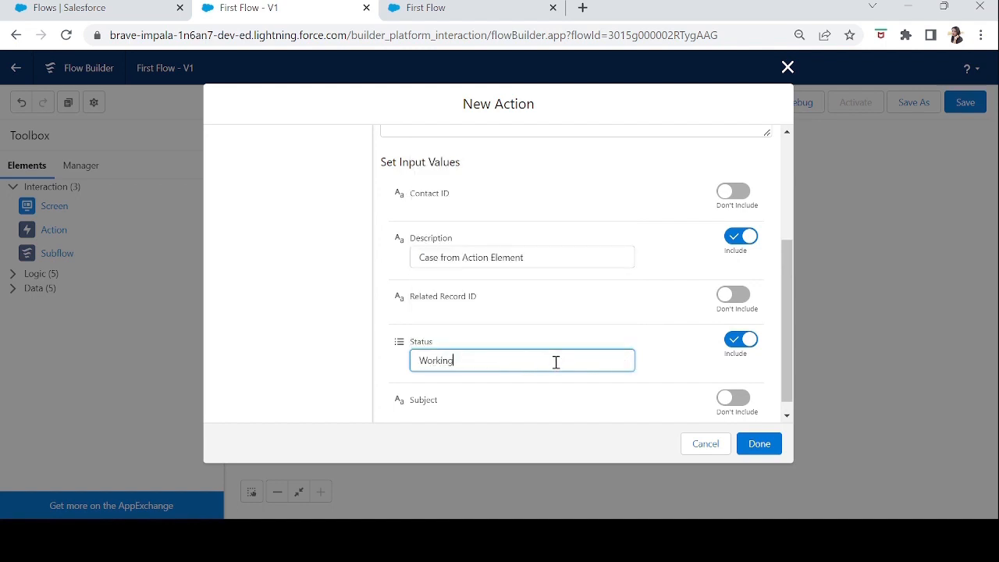
key("Tab")
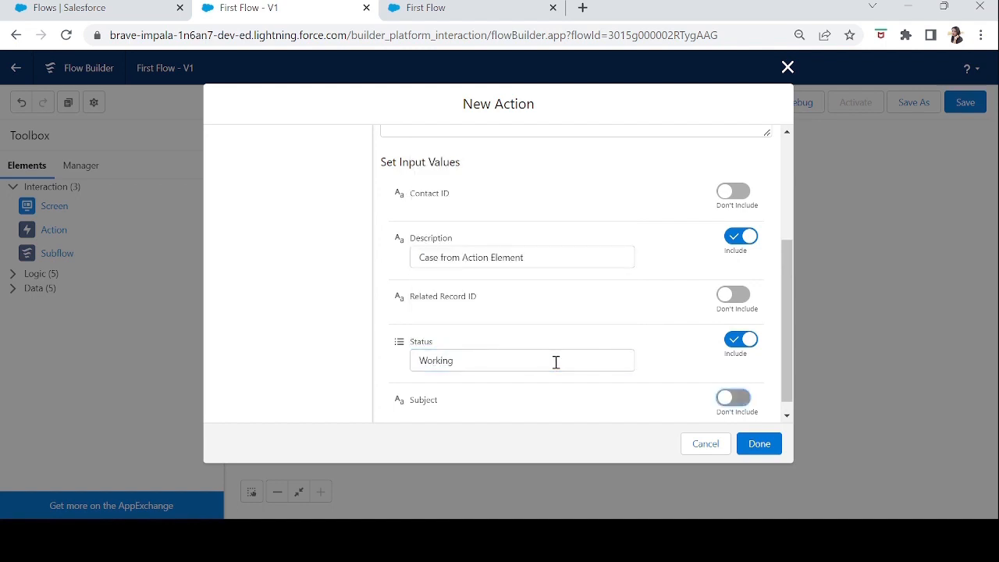
Include the Subject input value, set it to "Case created from flow", and finish configuring the action.
left_click(736, 398)
scroll(784, 372, "down", 1)
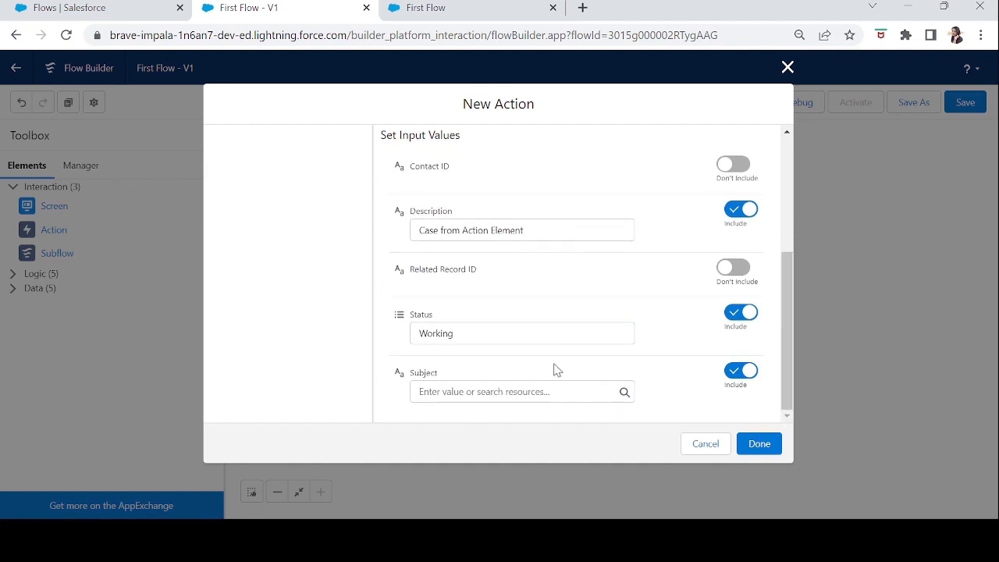
left_click(477, 392)
type("Case created from flow")
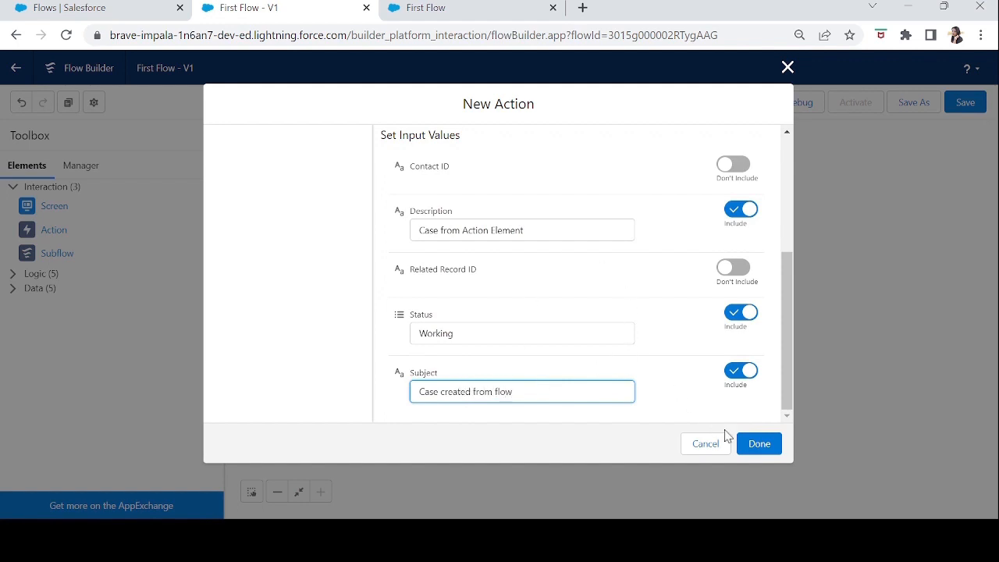
left_click(760, 444)
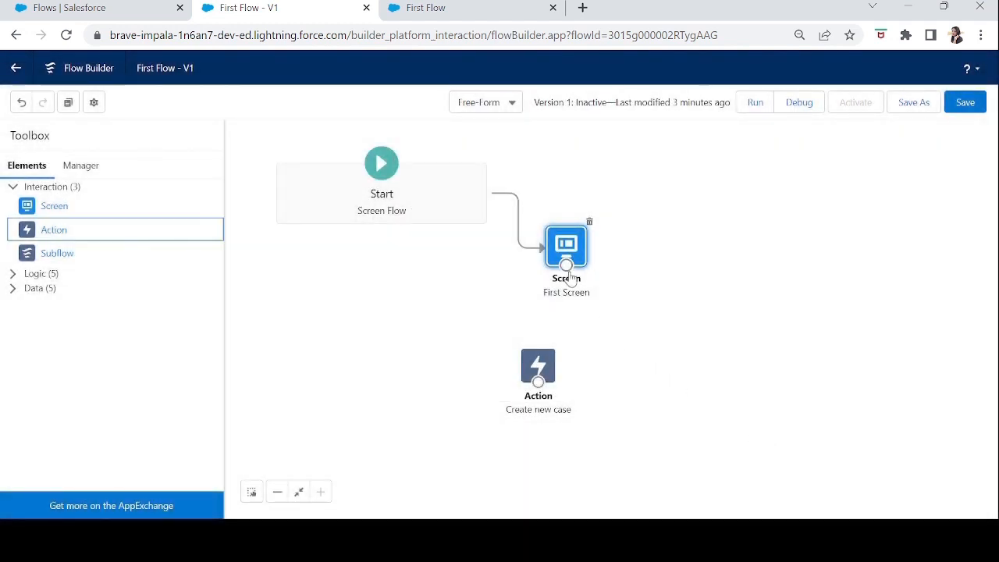
Connect First Screen to the Create new case action and save the flow.
left_click_drag(567, 266, 539, 384)
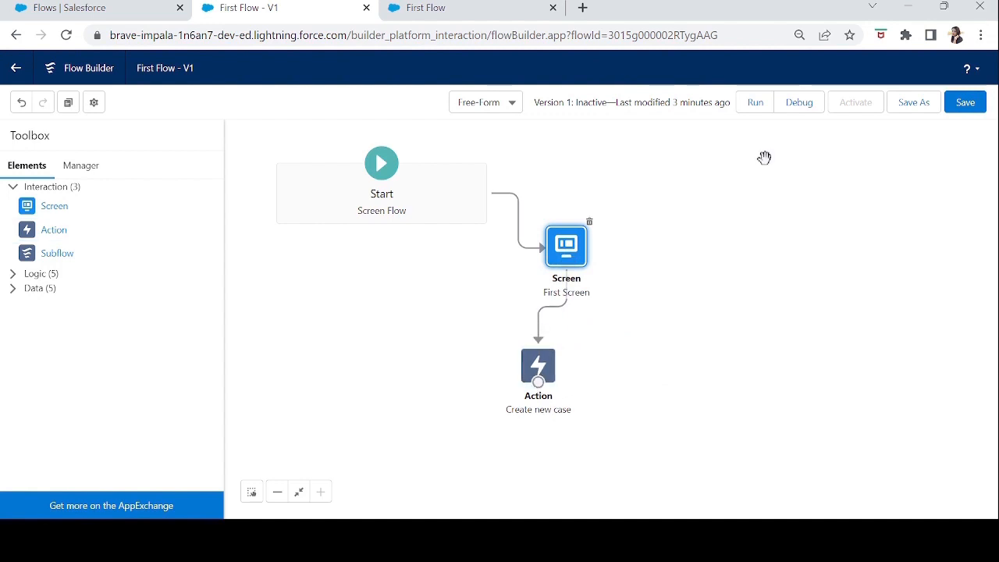
left_click(969, 105)
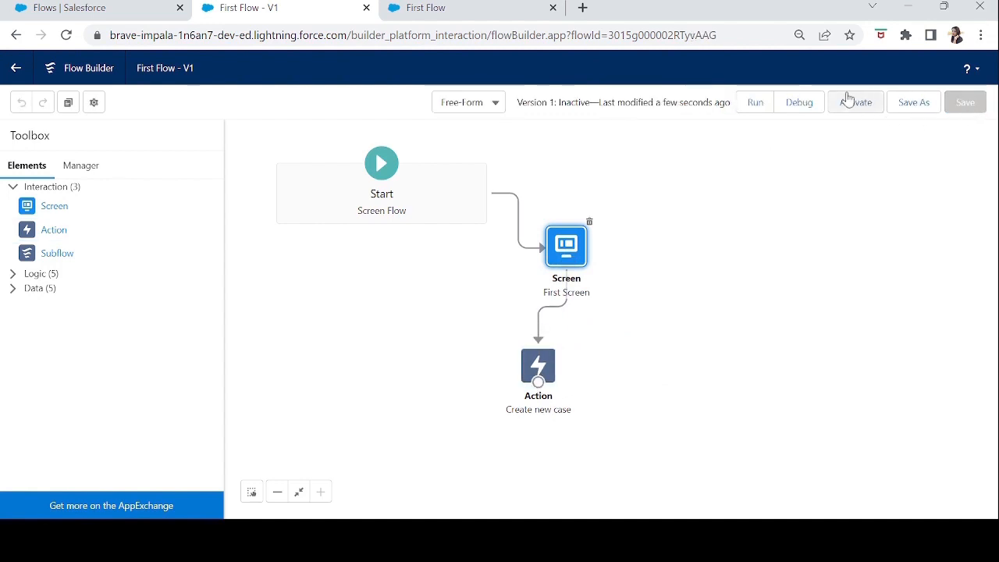
Start a debug run of the saved flow with the default debug options, closing the old debug tab.
left_click(799, 105)
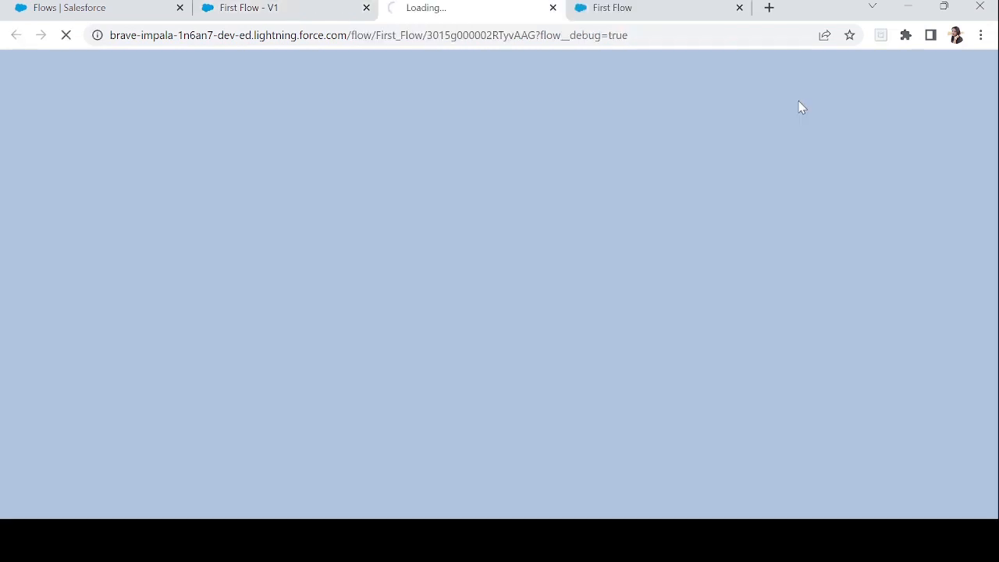
left_click(739, 7)
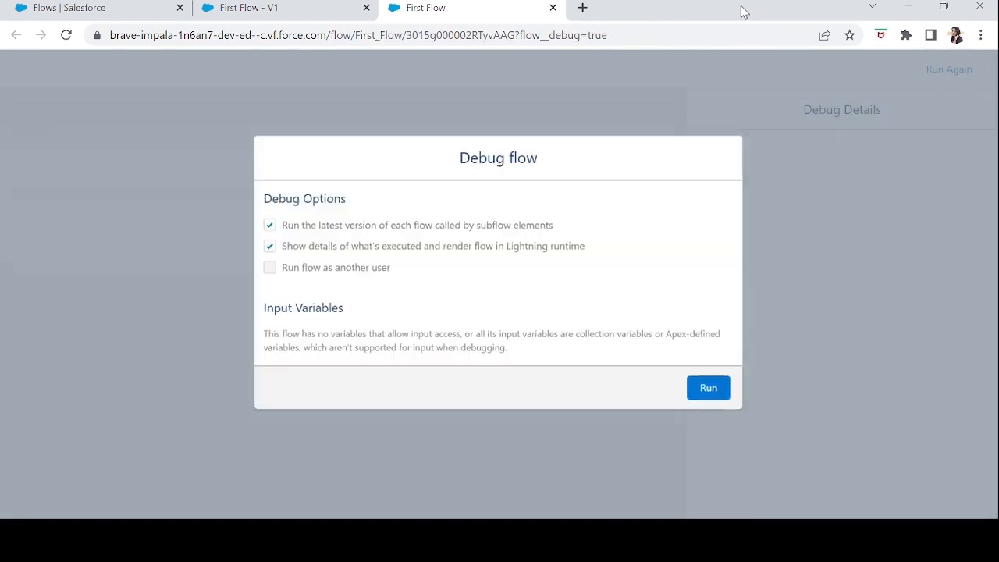
left_click(713, 391)
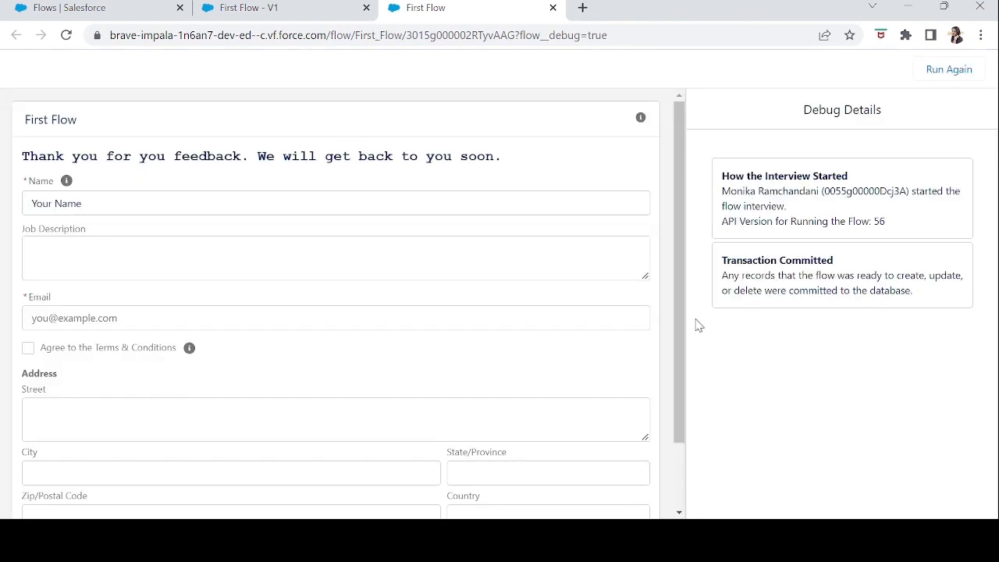
Fill in the form's email address, agree to the Terms & Conditions, and advance the flow past First Screen.
mouse_move(681, 321)
left_mouse_down()
mouse_move(683, 390)
mouse_move(679, 309)
left_mouse_up()
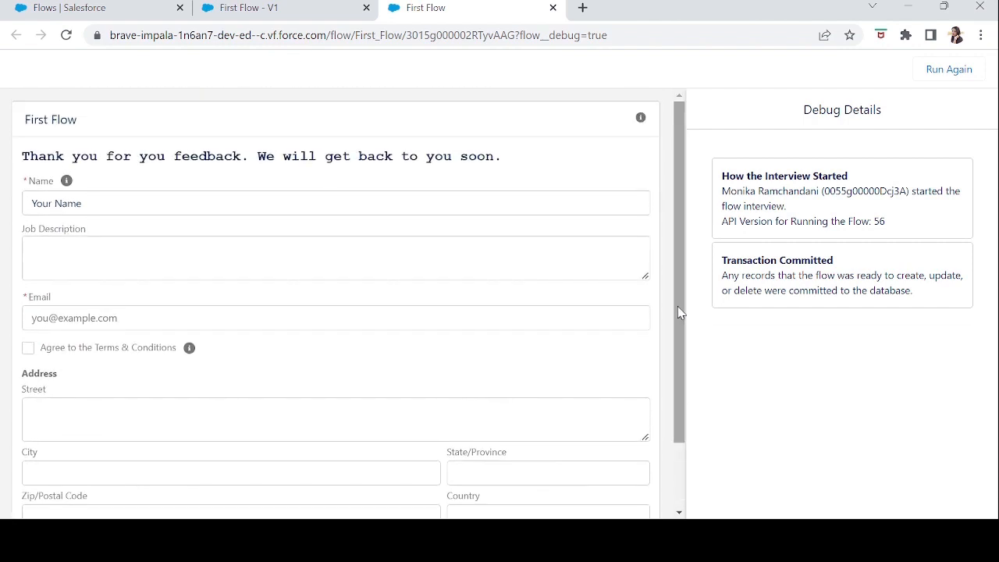
left_click(134, 193)
left_click(131, 321)
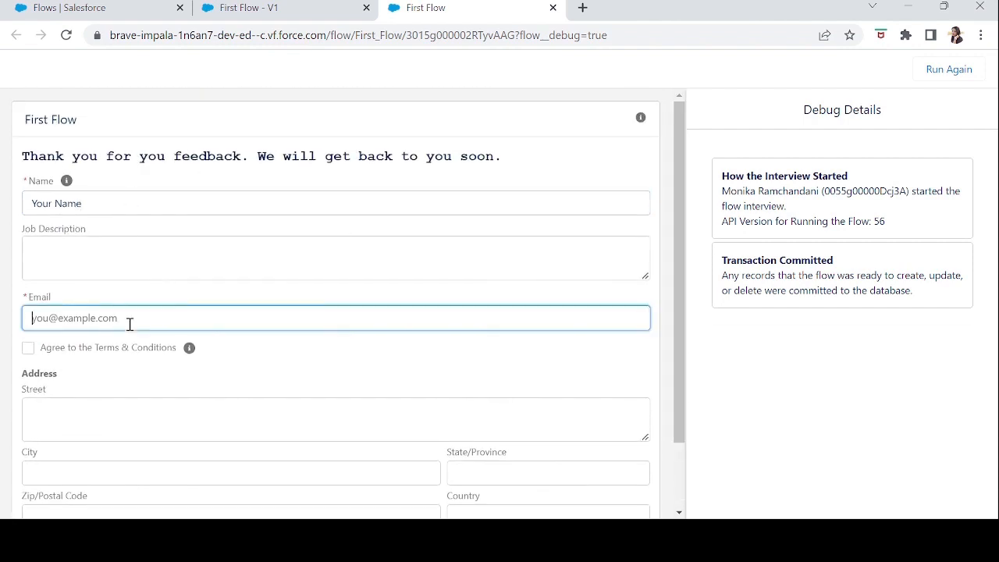
left_click(29, 352)
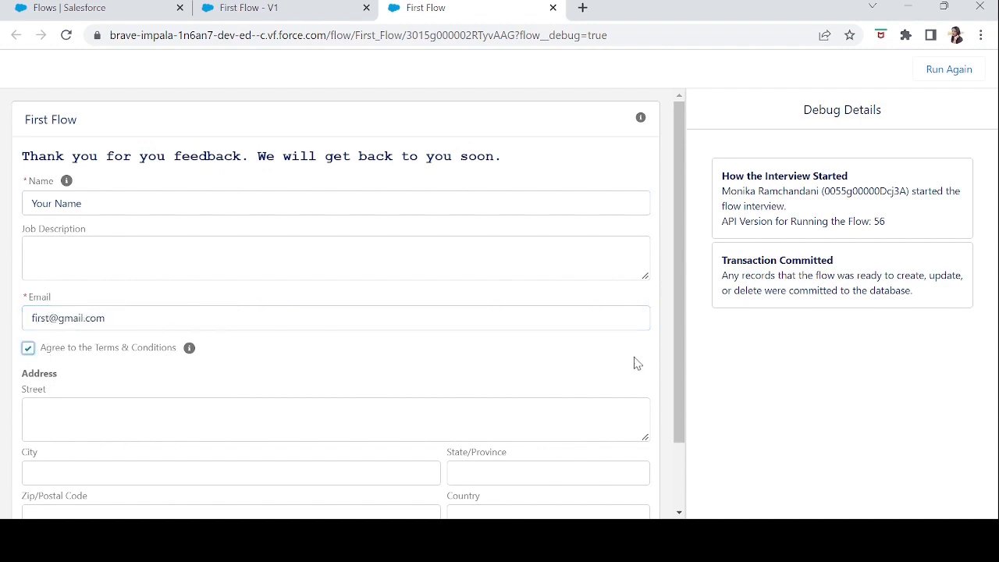
scroll(594, 391, "down", 2)
left_click(630, 486)
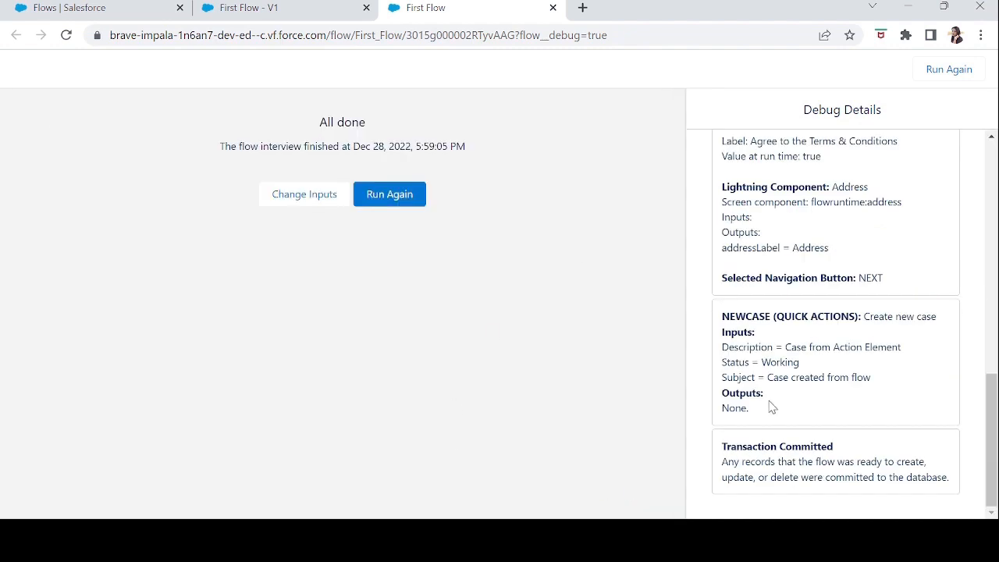
Examine the debug details for each First Screen component's runtime value and the New Case action's inputs and outputs.
left_click_drag(997, 387, 910, 128)
left_click(910, 127)
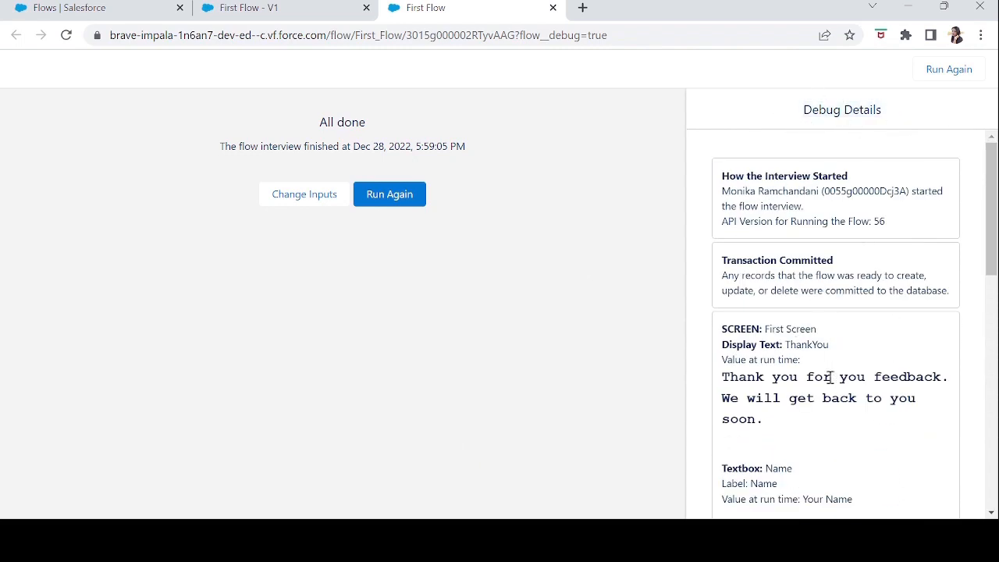
left_click_drag(993, 218, 997, 320)
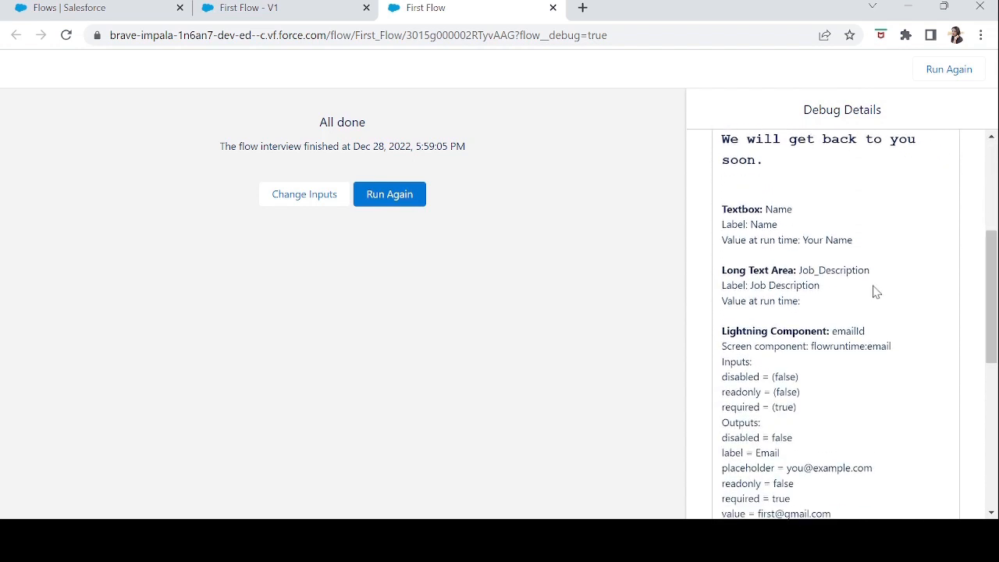
left_click_drag(719, 221, 880, 247)
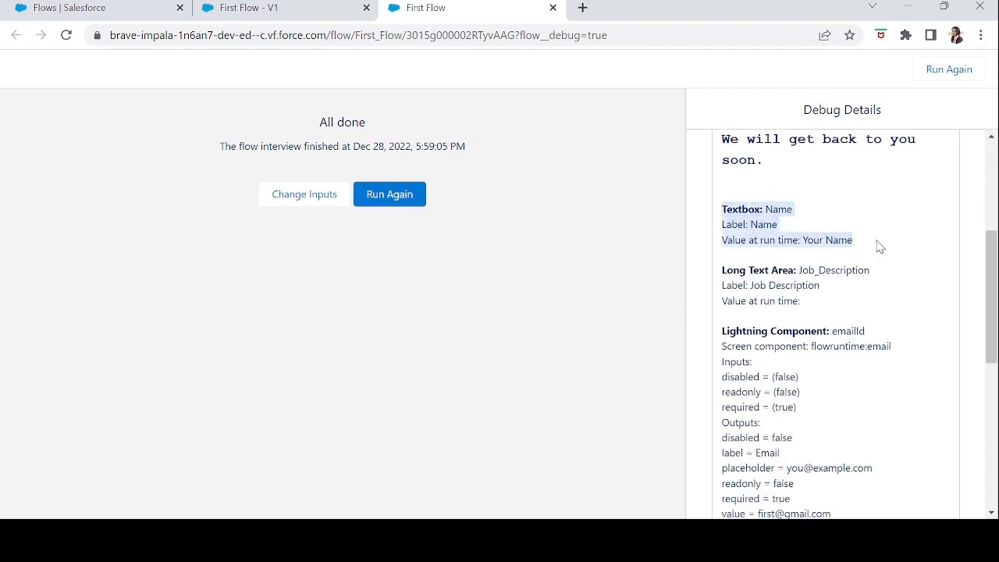
left_click_drag(721, 267, 820, 302)
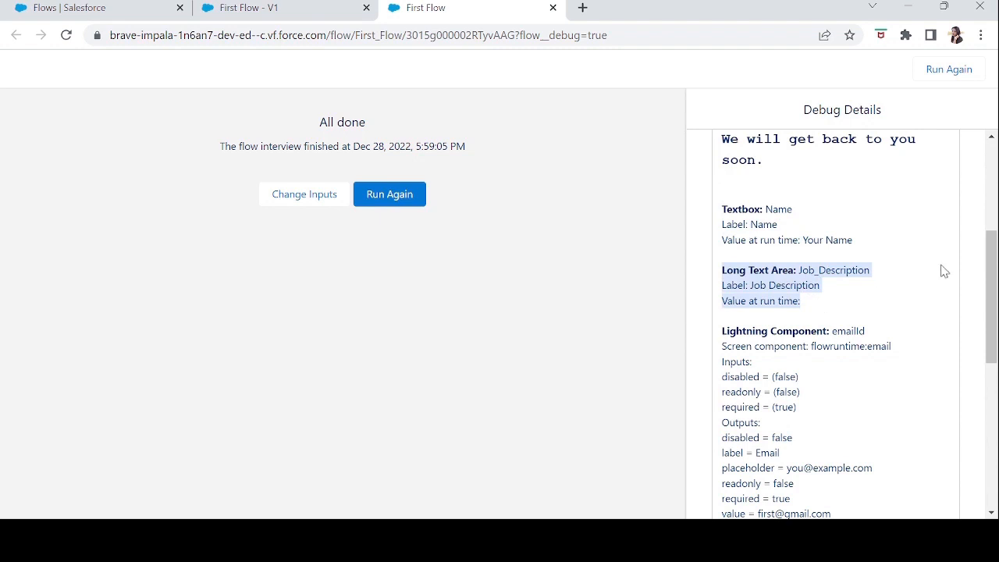
left_click_drag(990, 297, 993, 356)
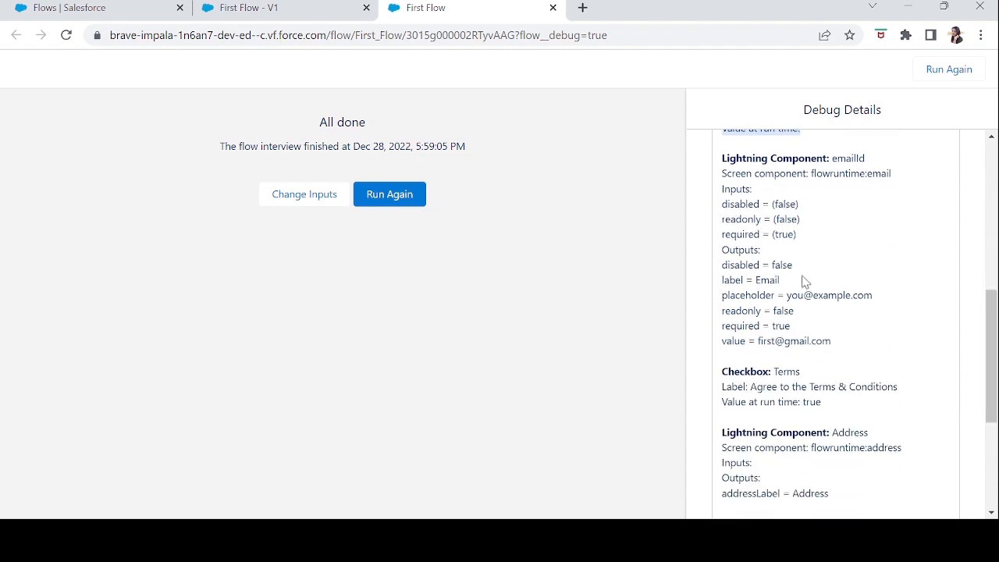
left_click_drag(758, 341, 860, 353)
left_click_drag(822, 405, 813, 406)
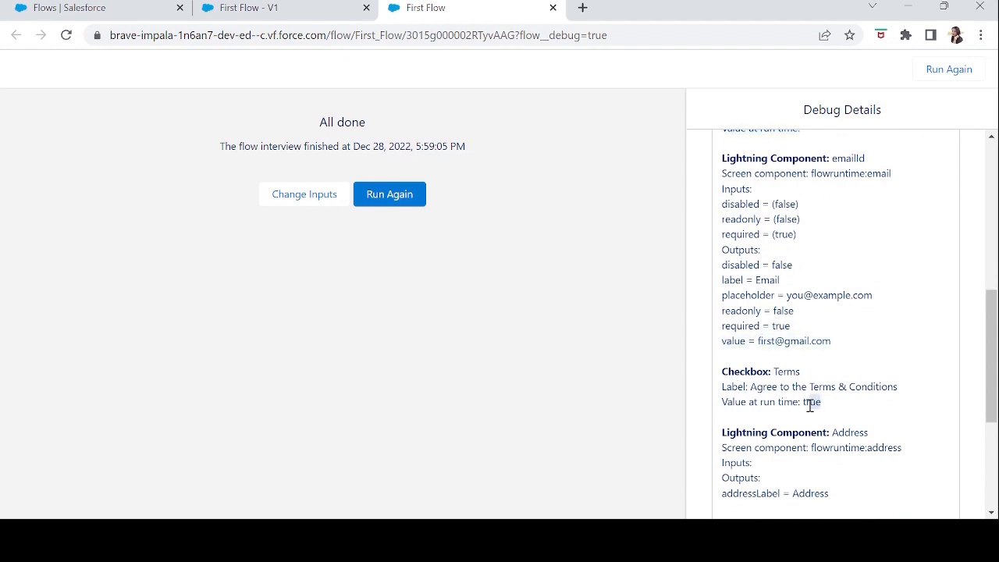
left_click_drag(993, 407, 995, 490)
left_click(883, 291)
left_click_drag(719, 326, 771, 418)
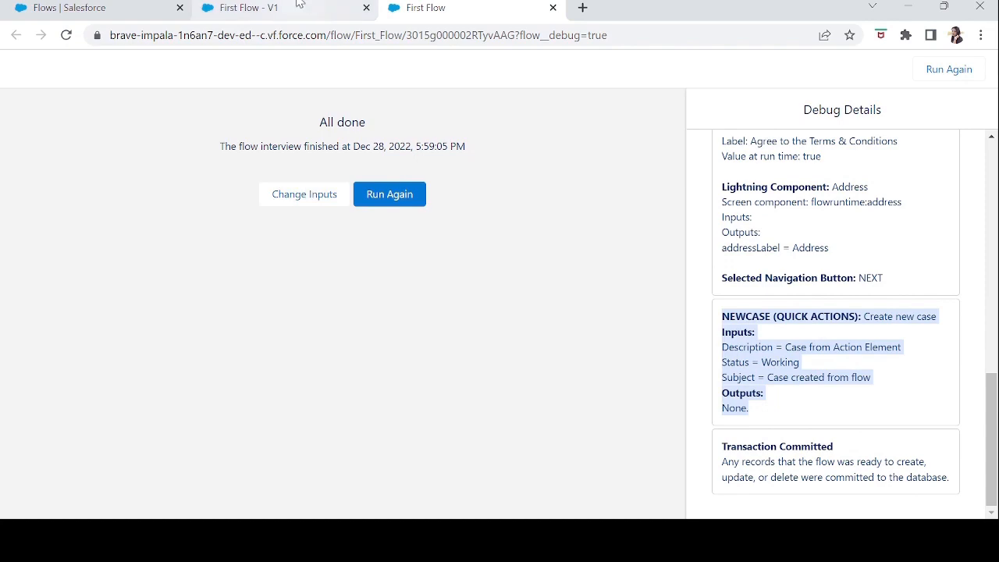
Find Cases through the app search and open the "Case created from flow" record from the Recently Viewed list.
left_click(344, 11)
left_click(117, 10)
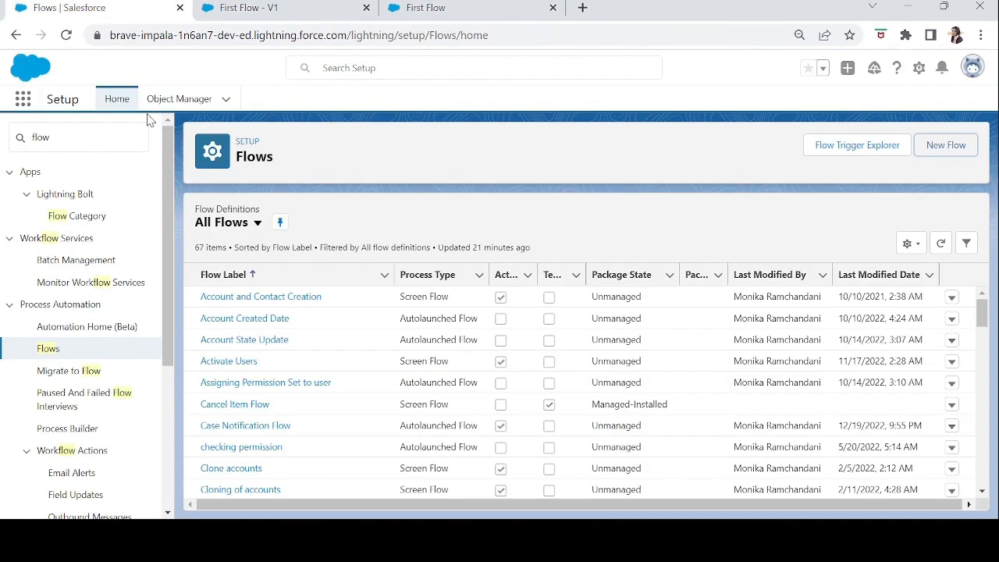
left_click(19, 104)
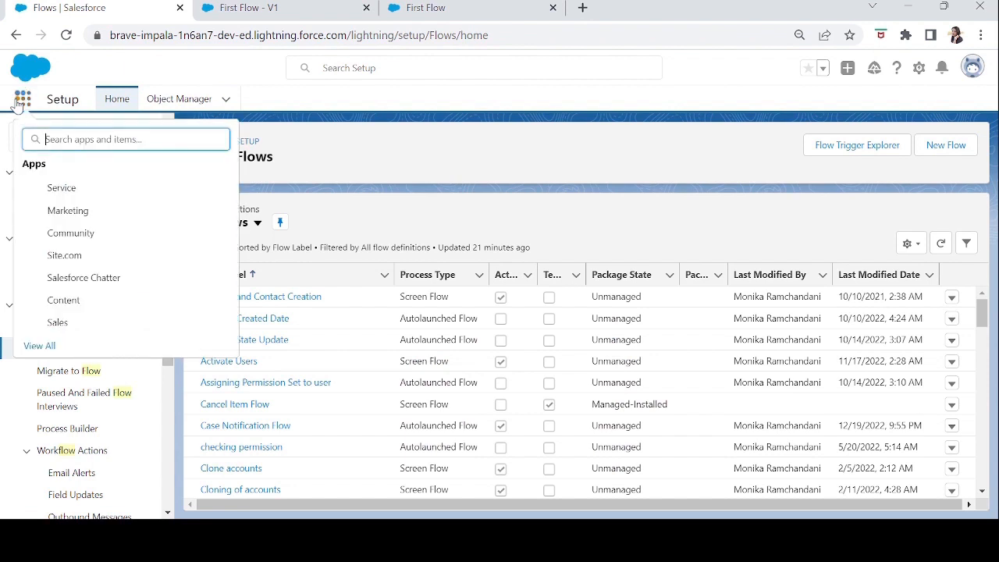
type("case")
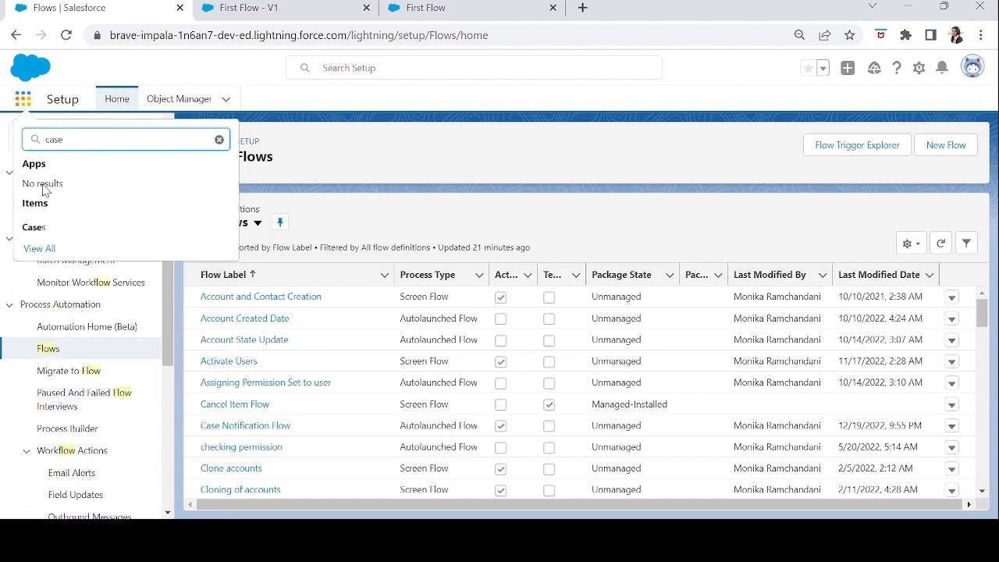
left_click(33, 228)
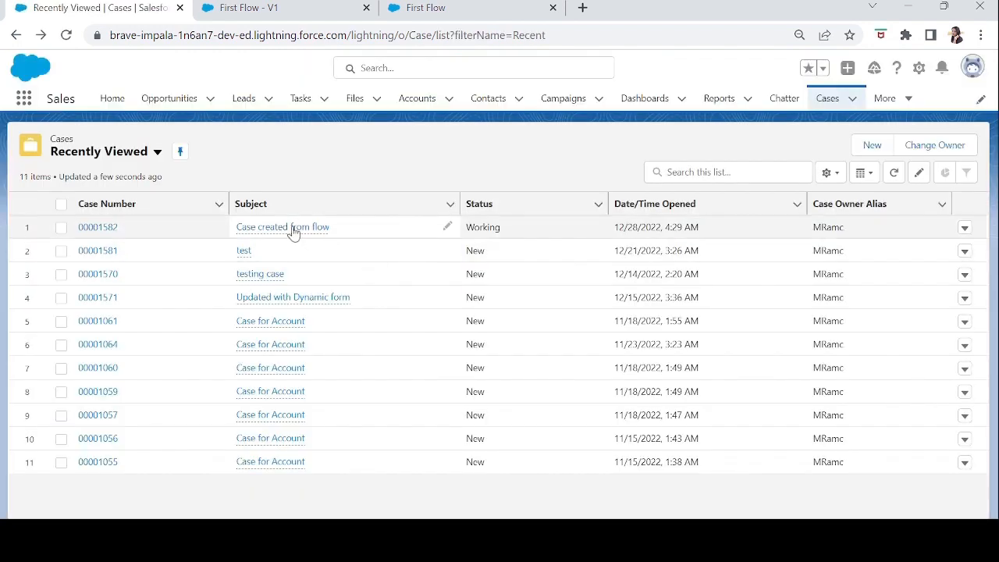
mouse_move(287, 230)
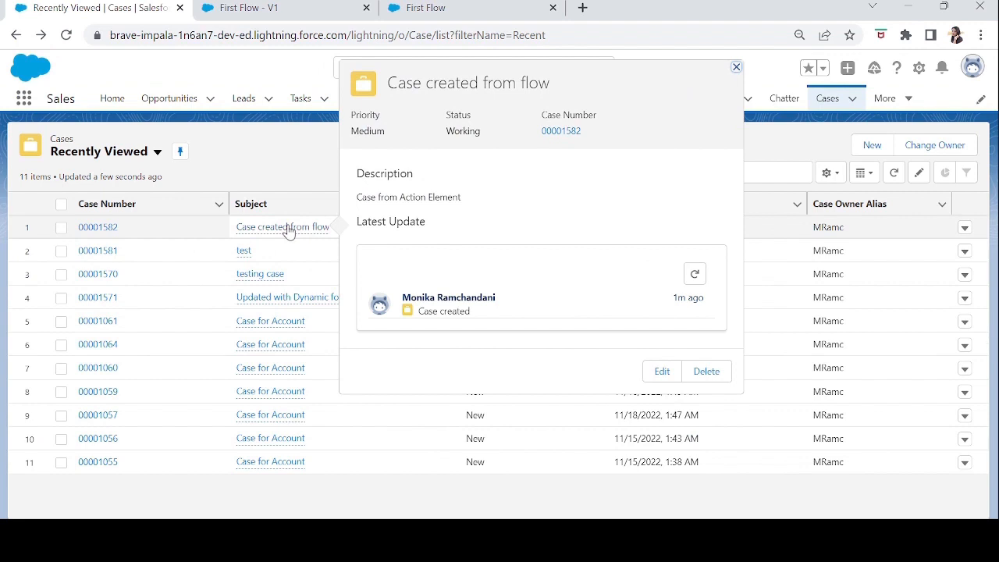
left_click(288, 230)
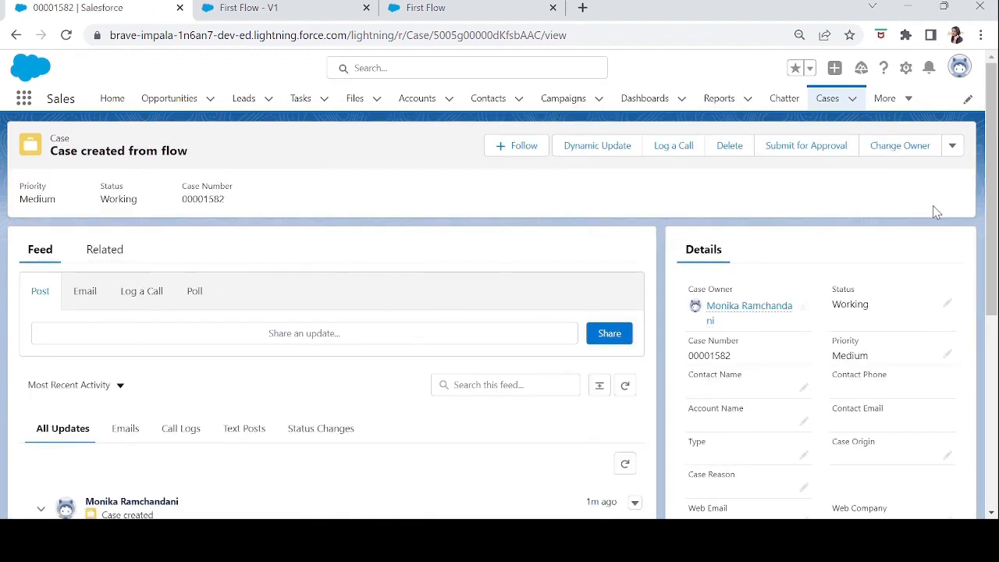
Check the Subject and Description values in the case record's details.
left_click_drag(993, 265, 986, 403)
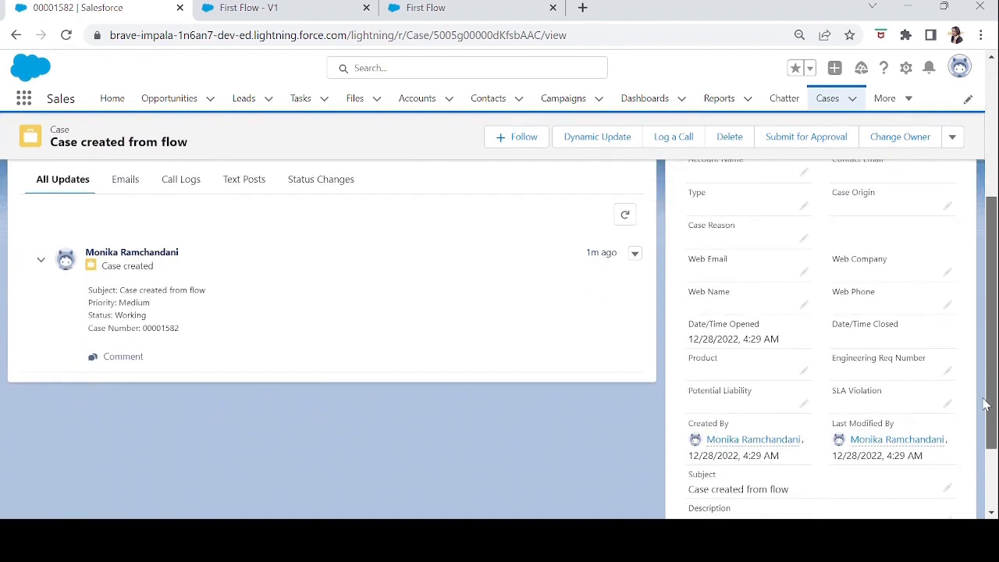
scroll(985, 404, "down", 3)
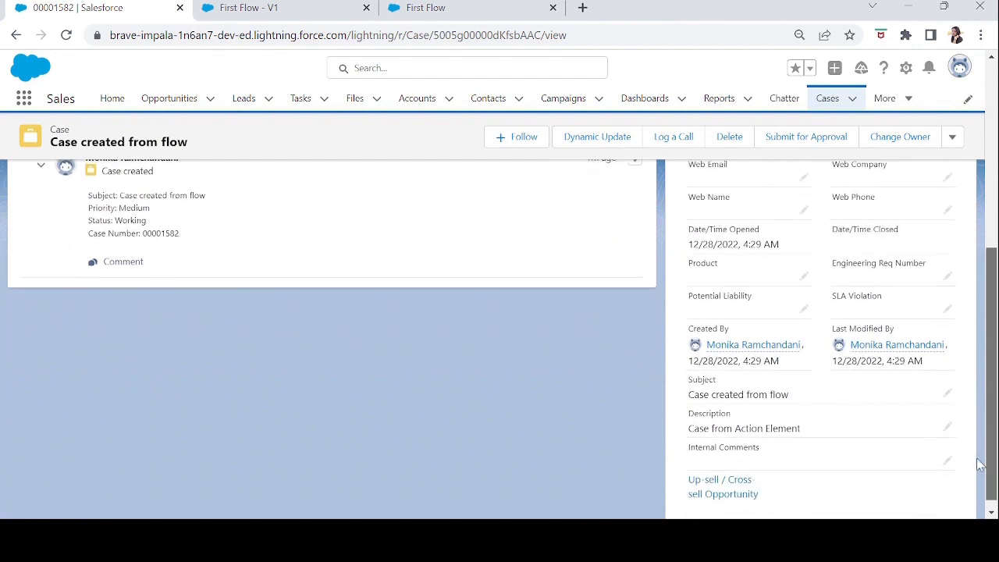
left_click_drag(797, 389, 690, 386)
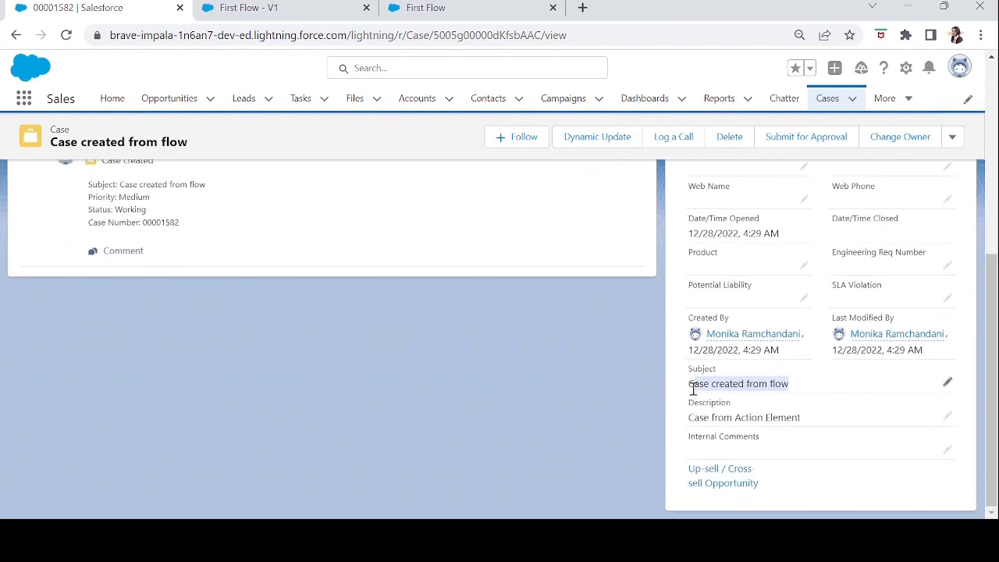
left_click_drag(690, 420, 821, 418)
left_click(824, 422)
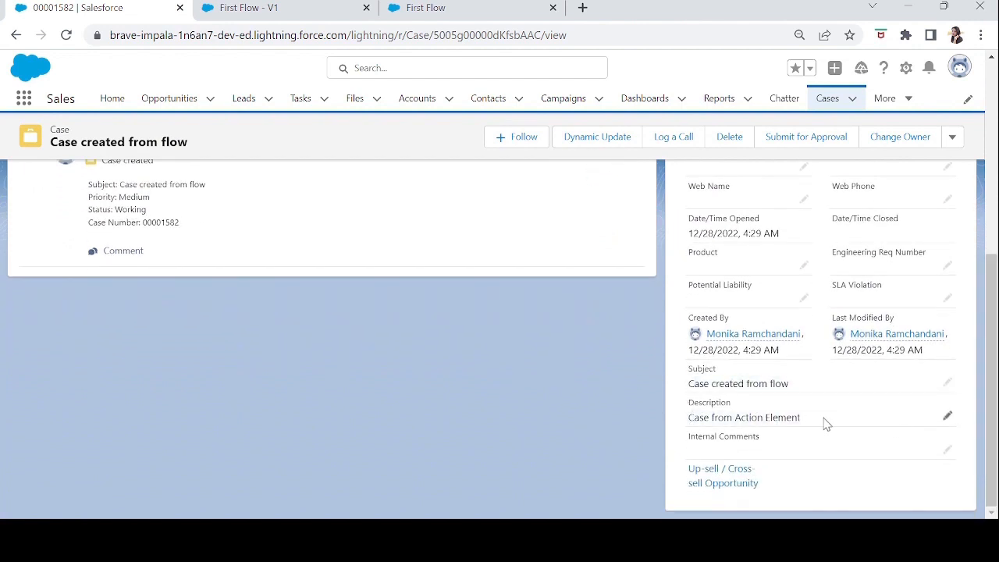
Return to the First Flow builder, closing the debug run, and review the Create new case action's settings without changing them.
left_click(437, 9)
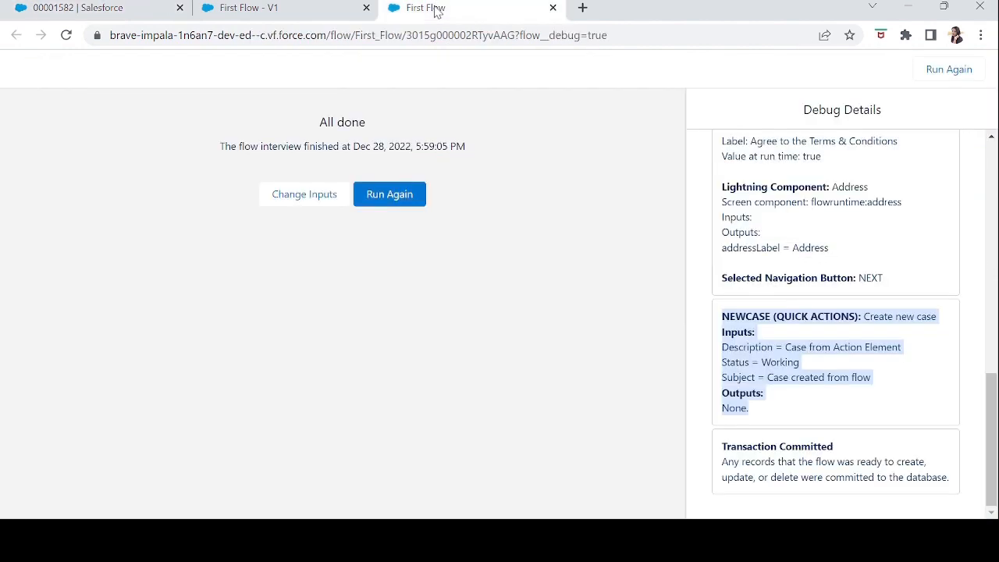
left_click(250, 8)
left_click(553, 7)
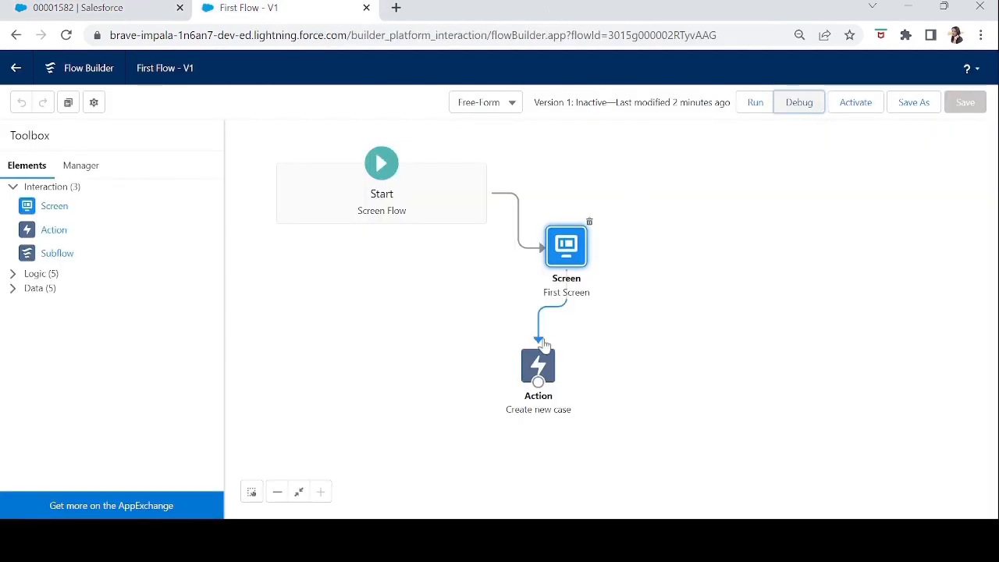
double_click(541, 371)
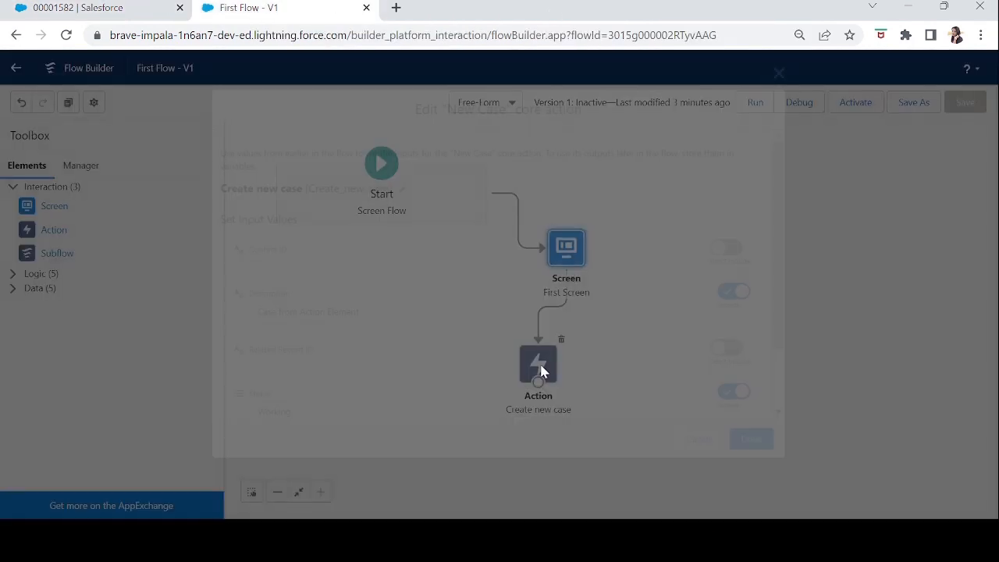
left_click(706, 443)
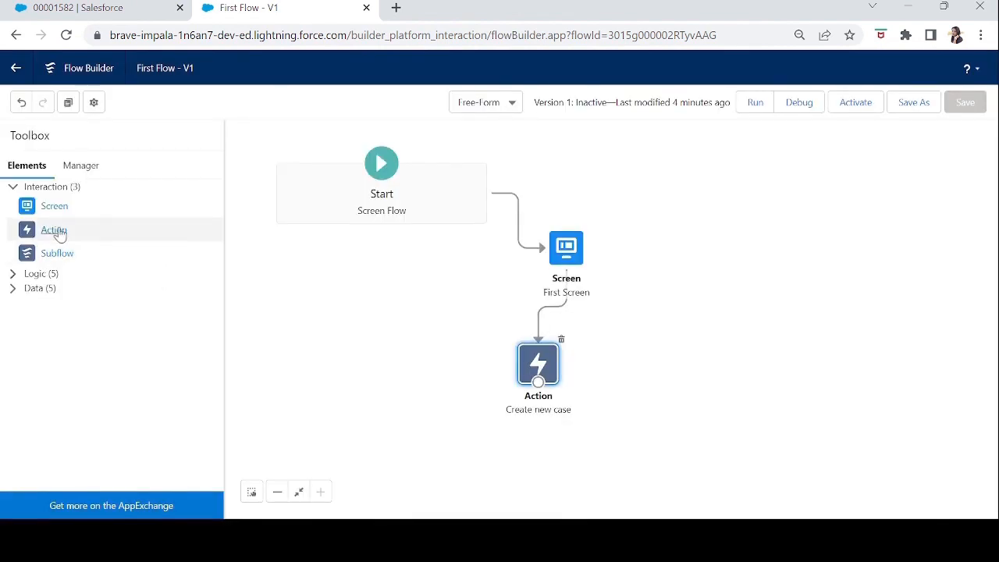
Browse the core actions offered for a new Action element filtered by Type, without adding one.
left_click_drag(52, 234, 330, 352)
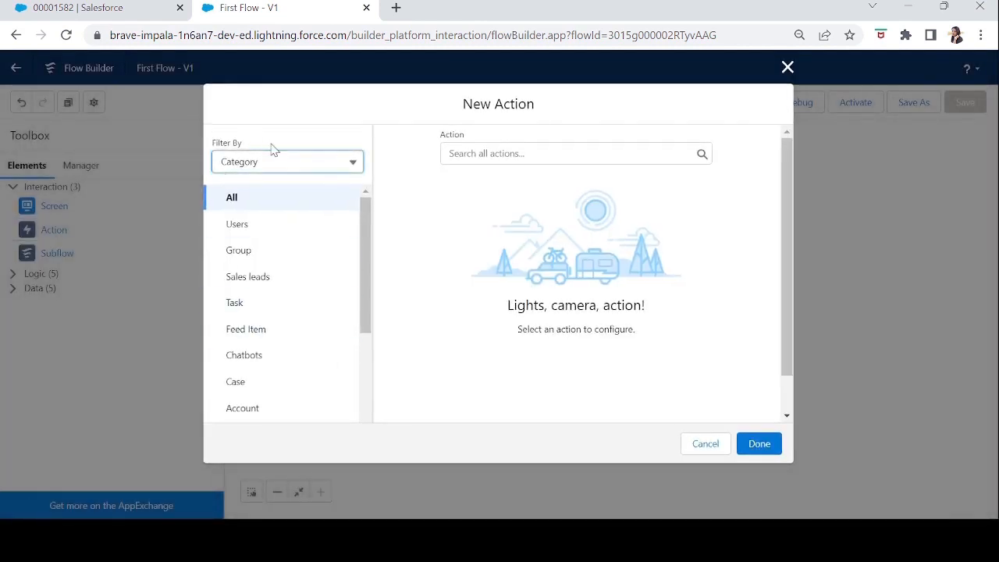
left_click(264, 162)
left_click(264, 214)
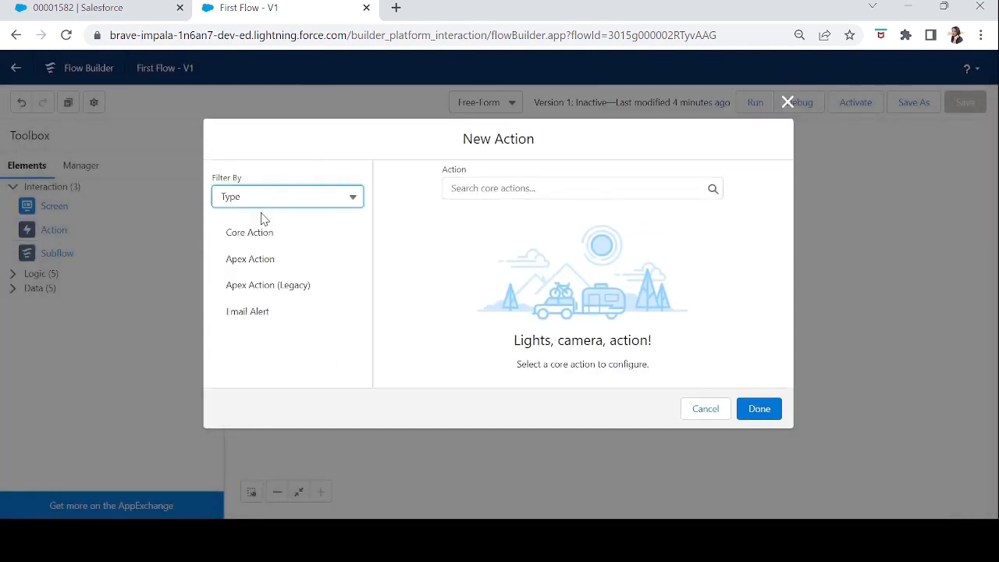
left_click(493, 188)
left_click_drag(716, 225, 722, 377)
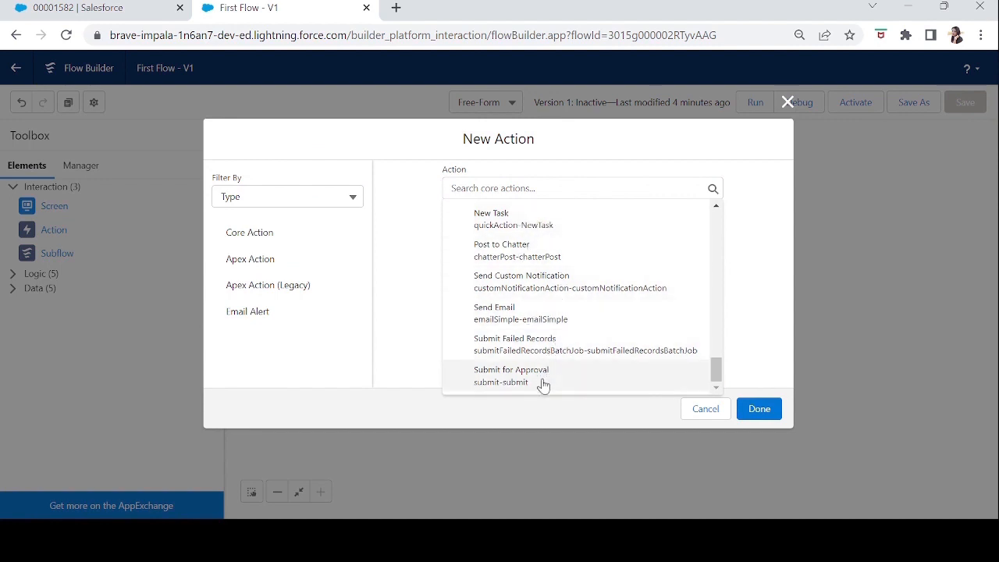
left_click_drag(717, 379, 717, 224)
key("Escape")
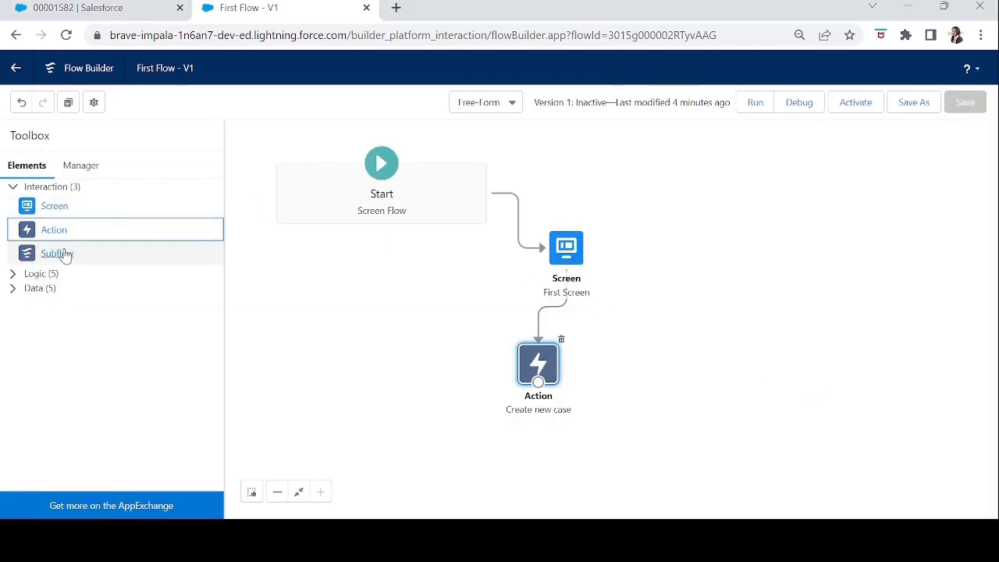
Add a Subflow element referencing the Account and Contact Creation flow, labelled SubFlow, beside the Create new case action.
left_click_drag(66, 260, 412, 364)
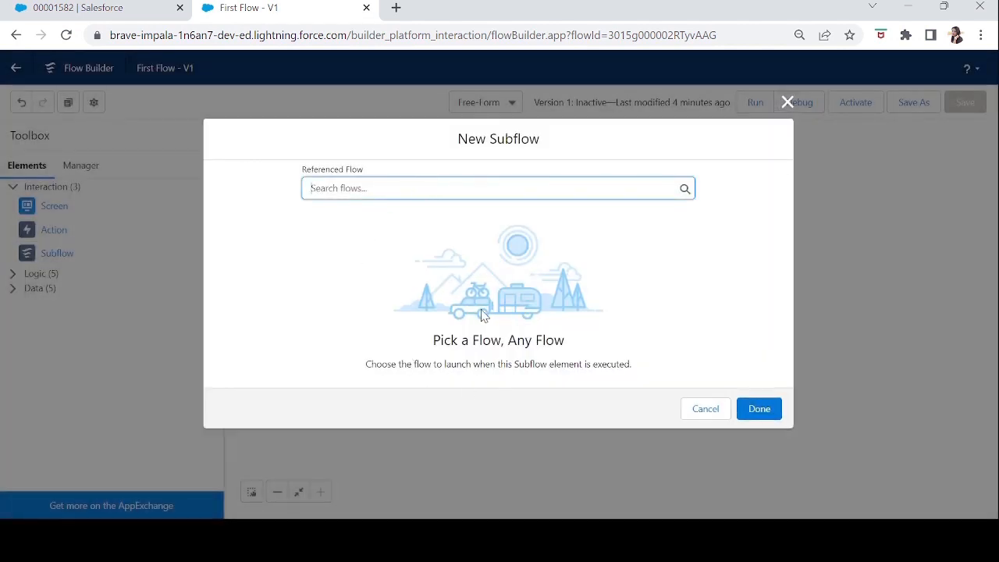
left_click_drag(427, 342, 572, 351)
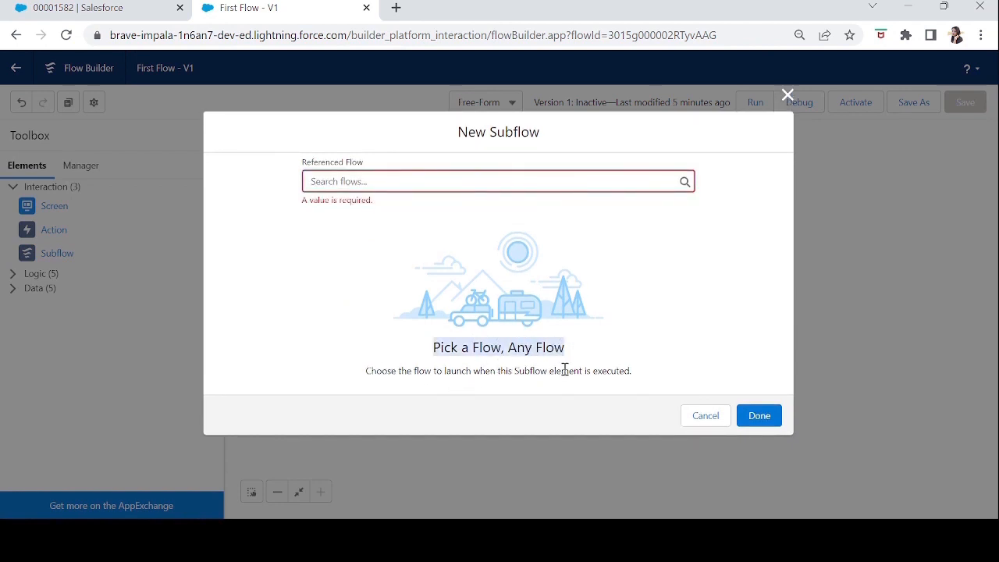
left_click(407, 179)
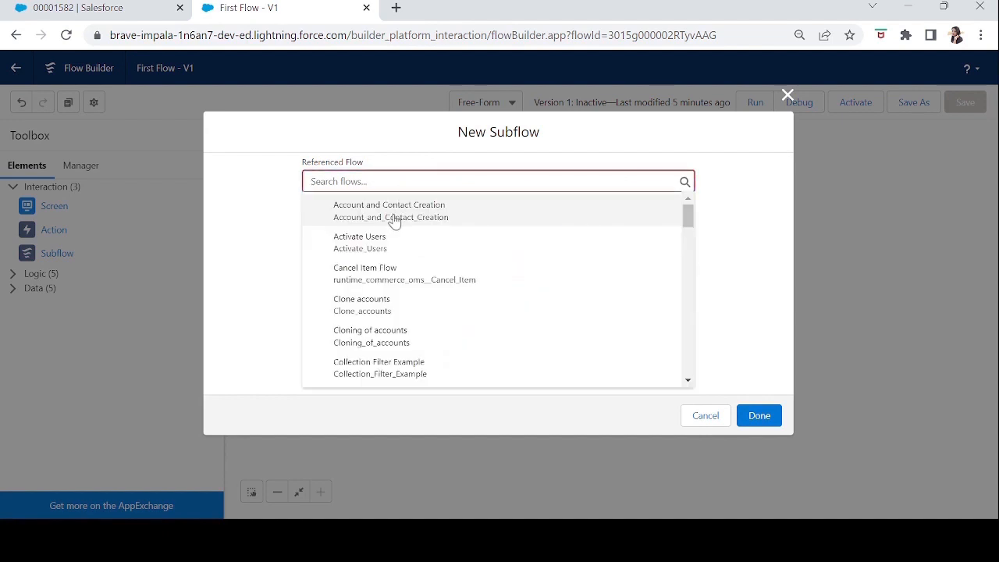
left_click(394, 214)
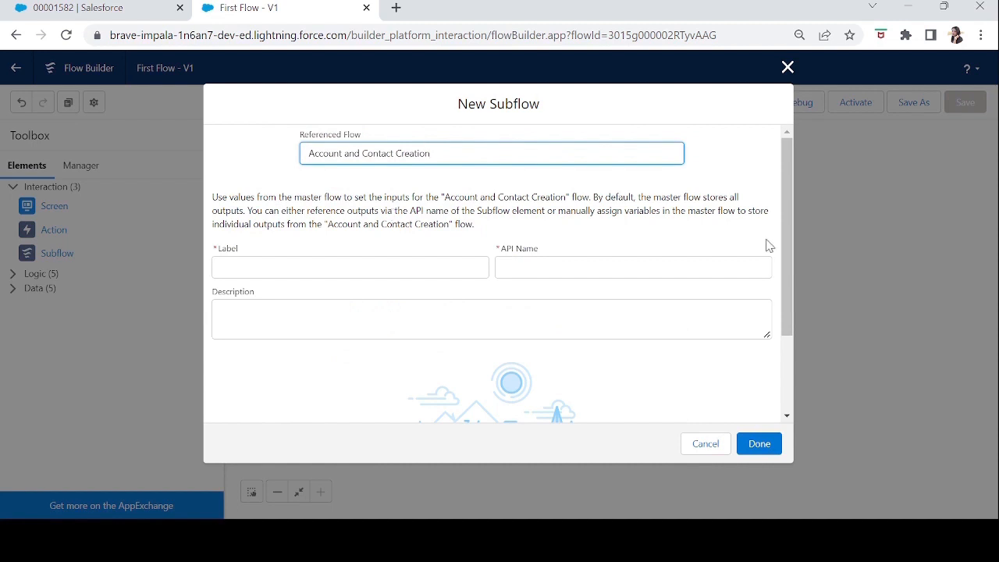
mouse_move(786, 232)
left_mouse_down()
mouse_move(785, 312)
mouse_move(785, 232)
left_mouse_up()
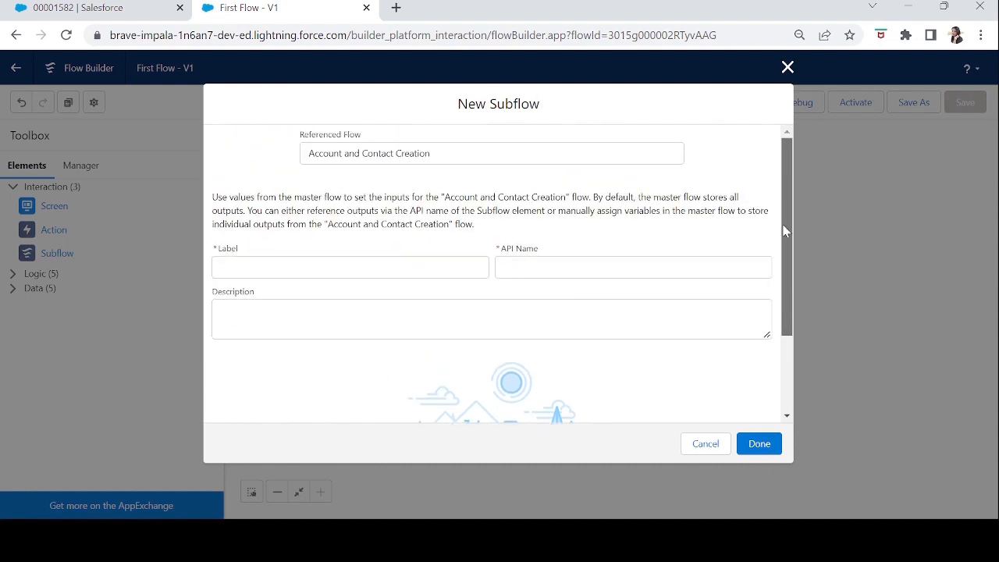
left_click(348, 260)
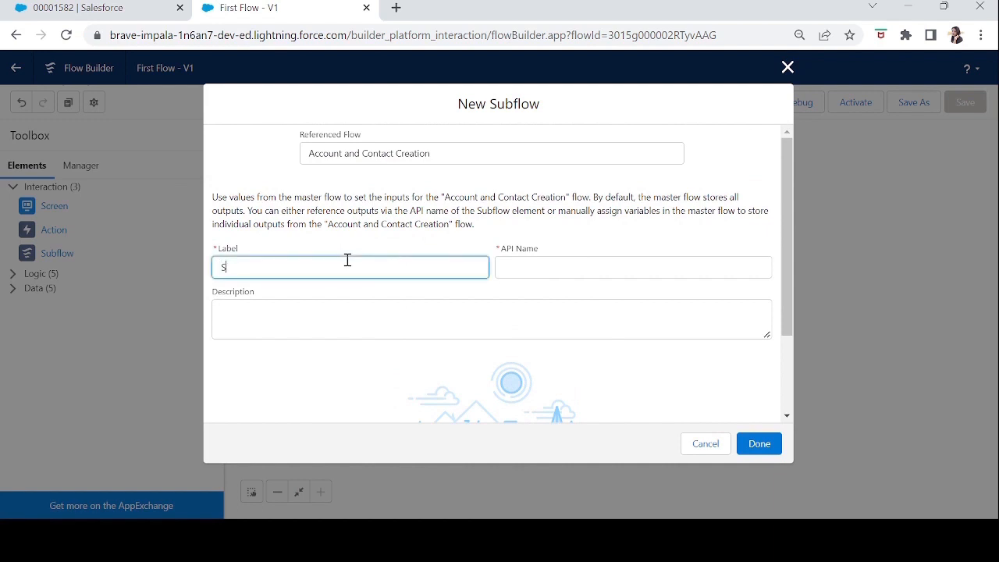
type("SubFlow")
key("Tab")
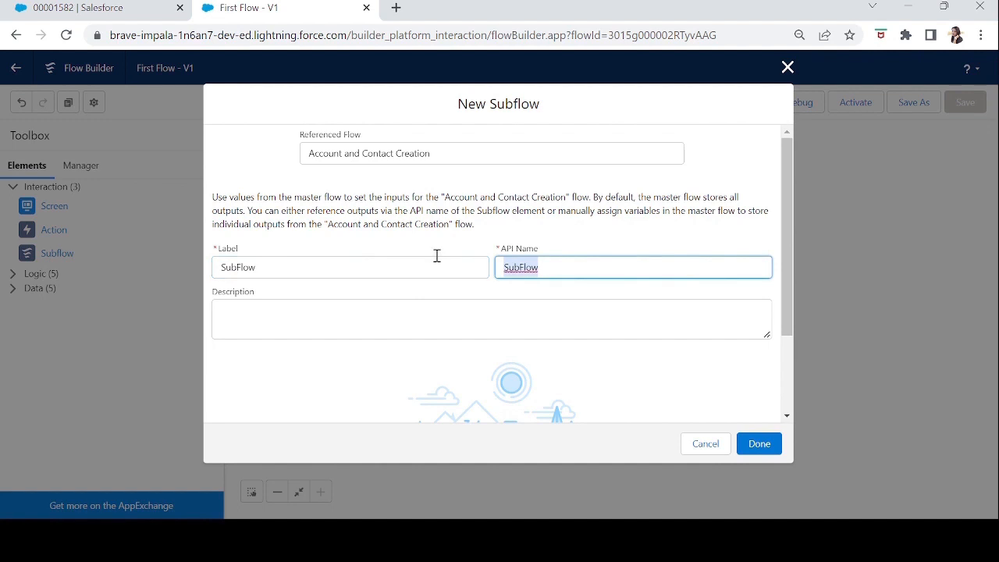
left_click(754, 447)
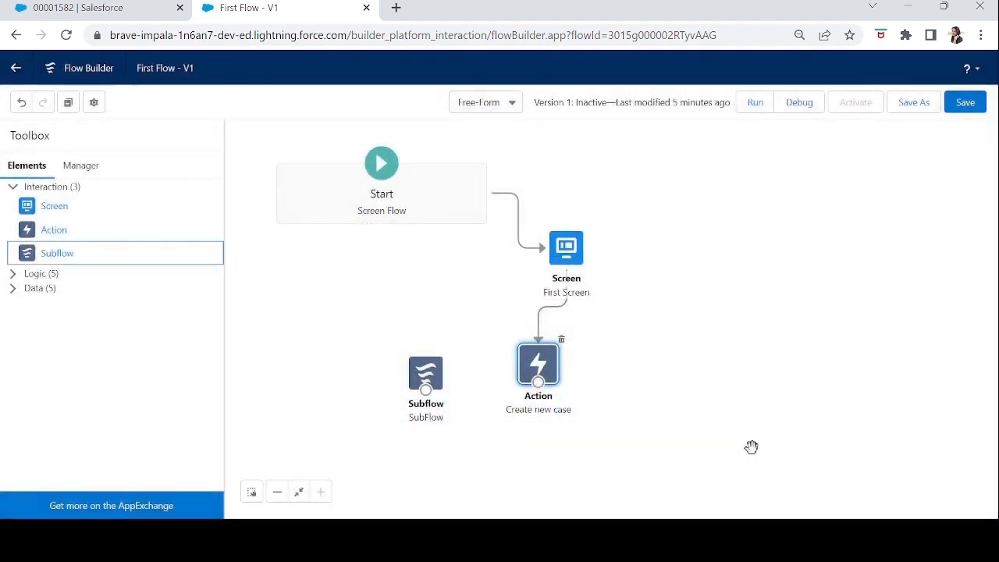
Connect the Create new case action to the SubFlow element and save the flow.
mouse_move(538, 381)
left_mouse_down()
mouse_move(424, 389)
mouse_move(381, 414)
left_mouse_up()
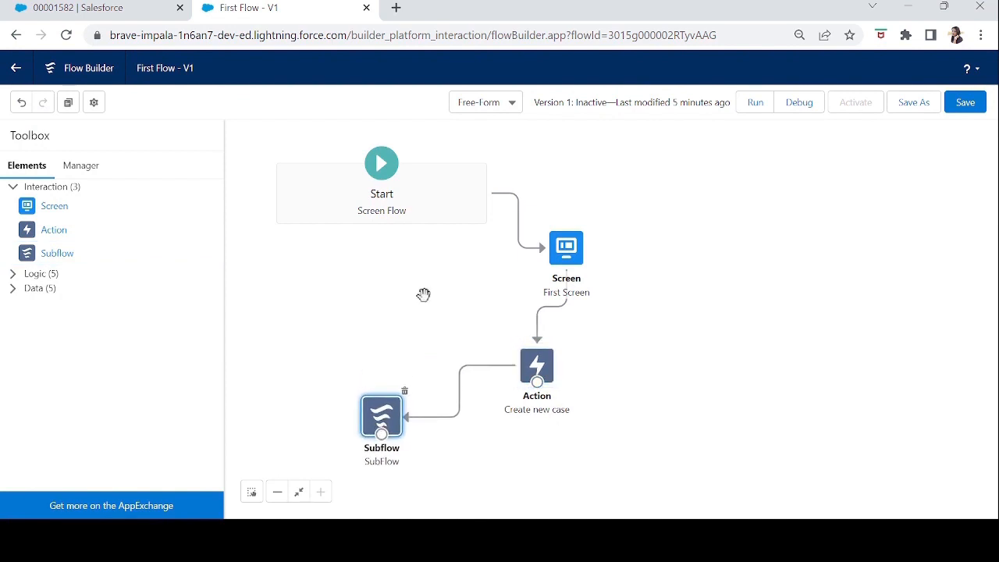
left_click(970, 103)
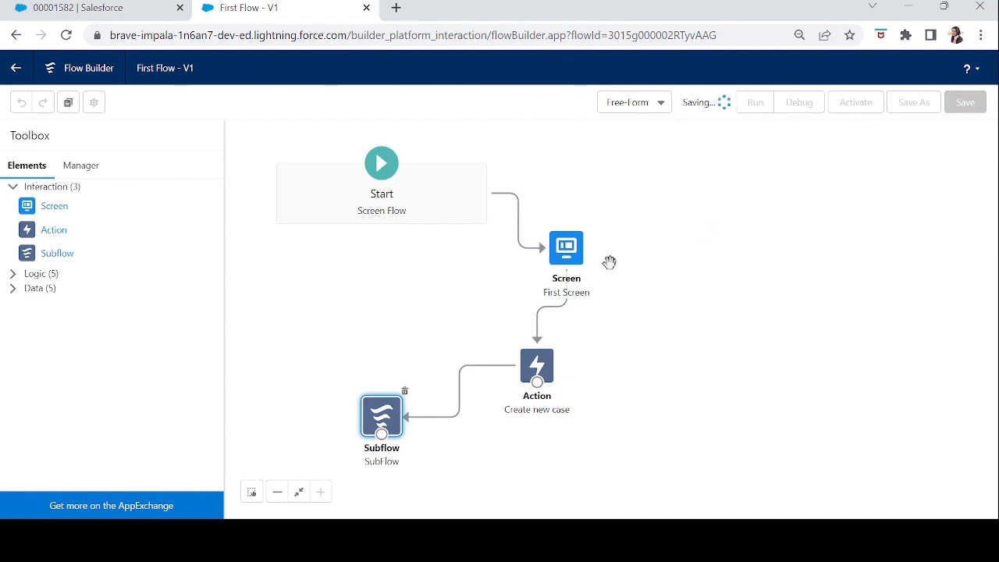
Open the Account and Contact Creation flow from the All Flows list in Setup.
left_click(106, 9)
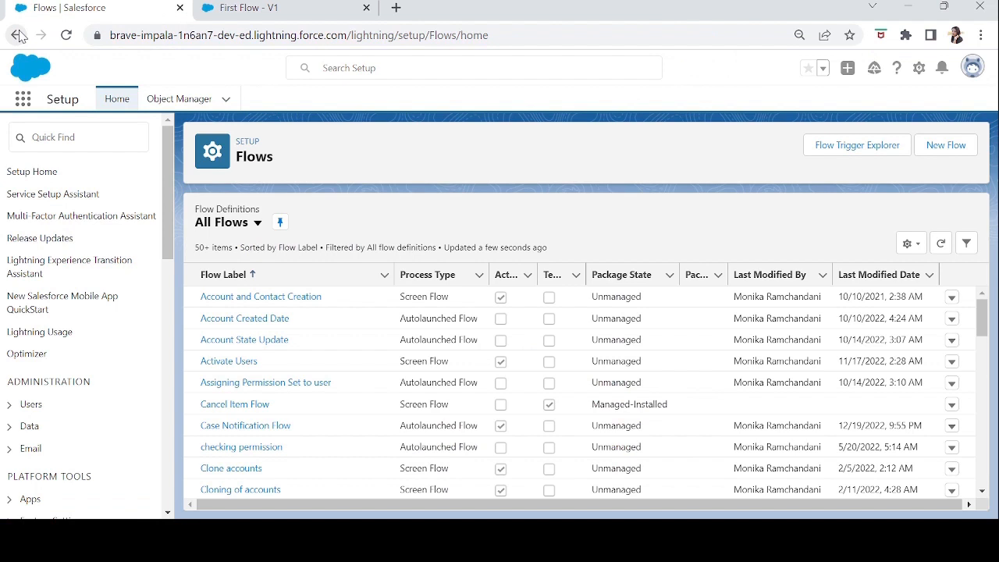
left_click(267, 297)
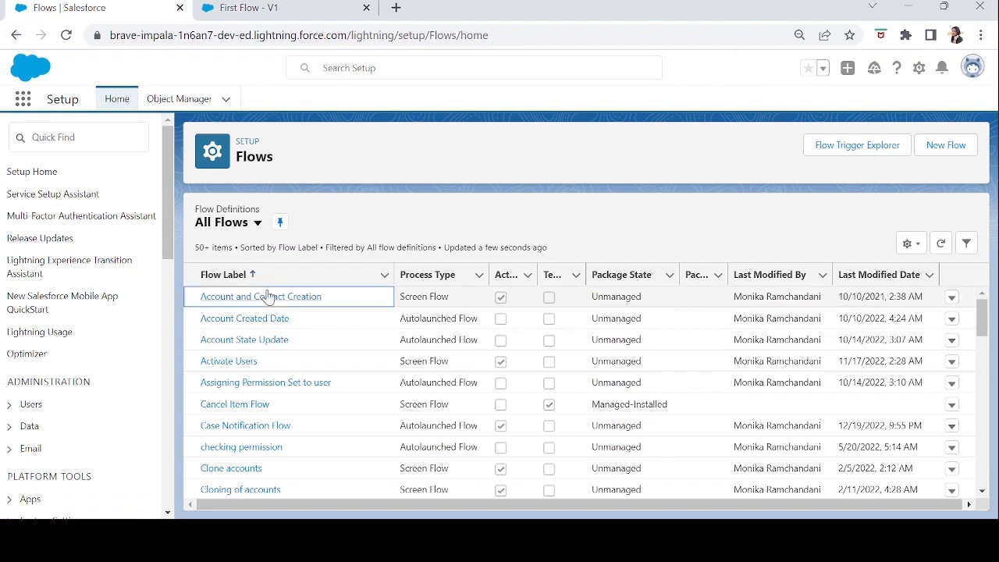
left_click(280, 300)
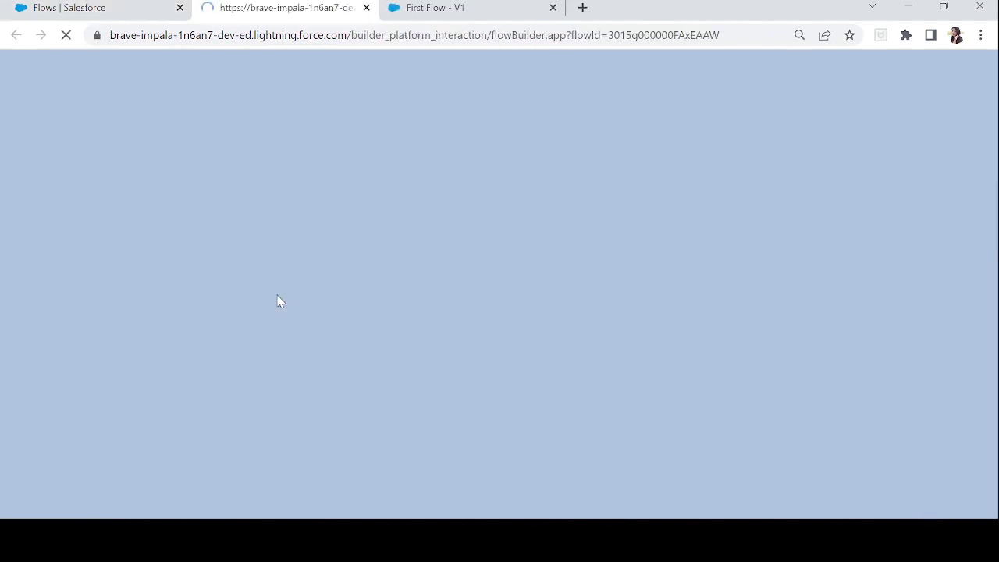
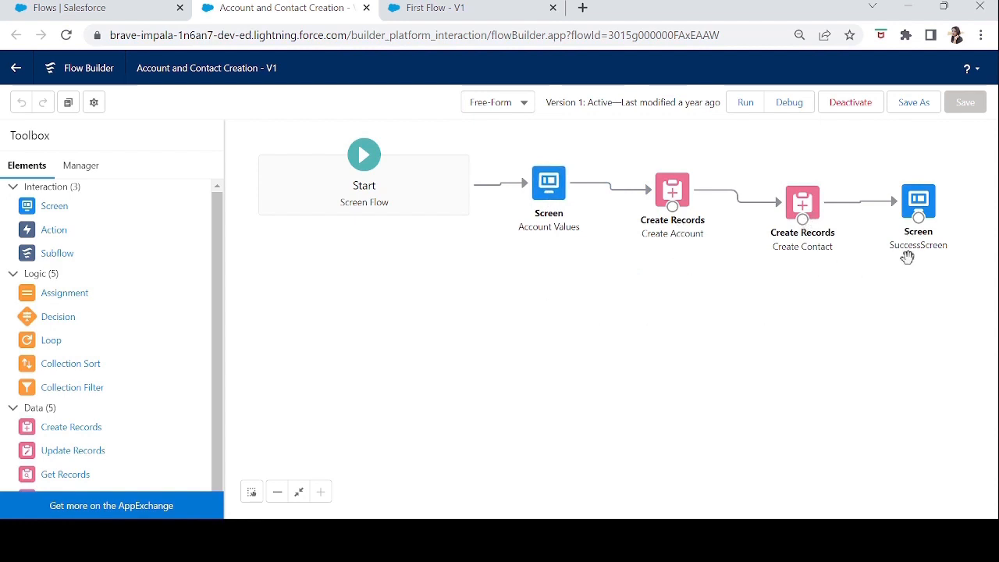
Debug First Flow, fill in the name and email on its first screen, agree to the Terms & Conditions and proceed to the subflow.
left_click(805, 105)
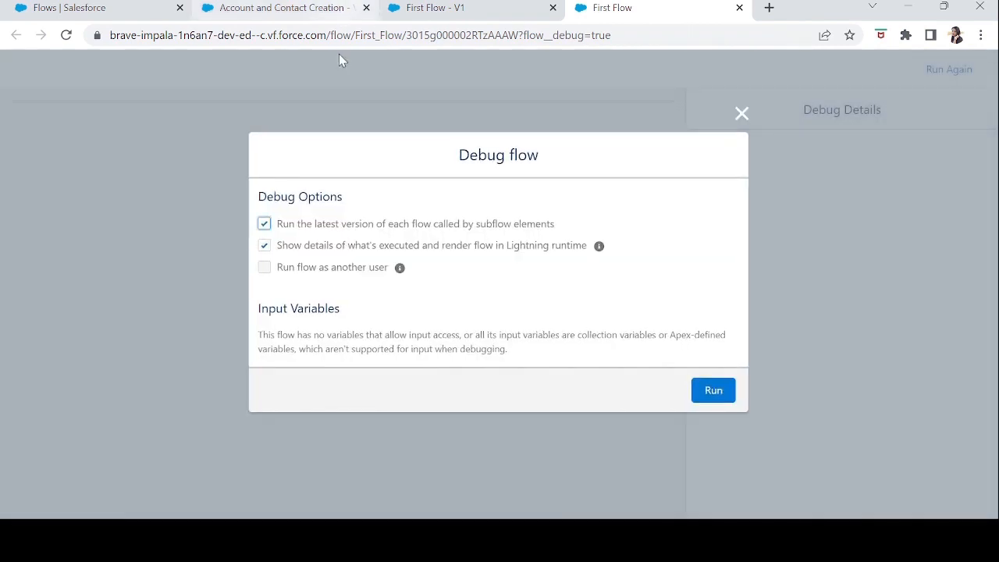
left_click(716, 395)
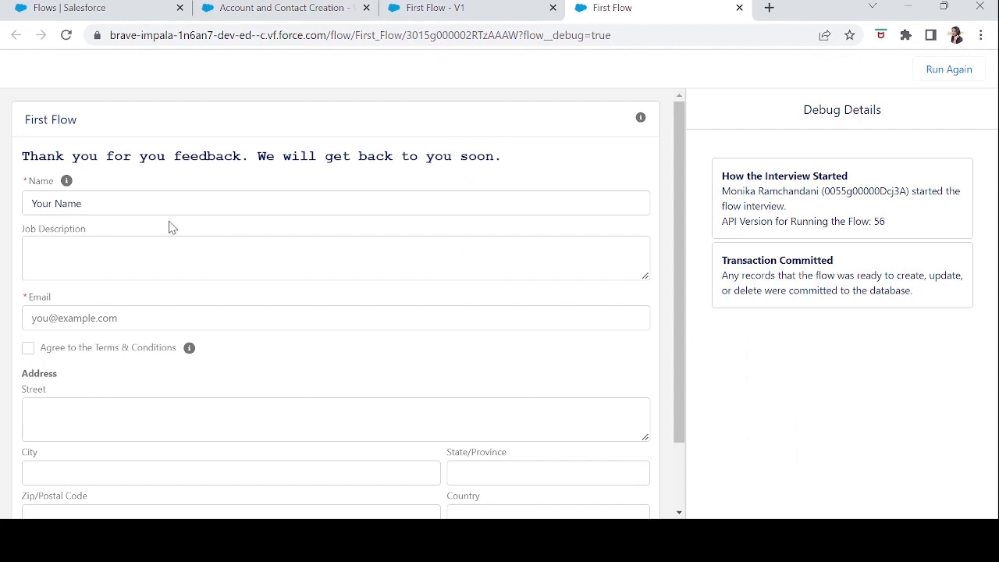
left_click_drag(126, 204, 7, 196)
type("Monika")
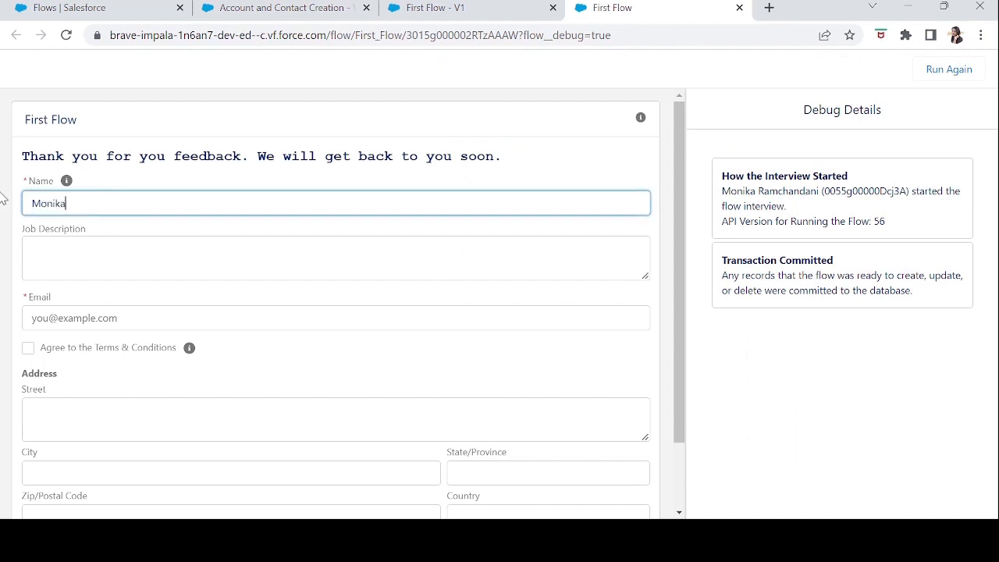
left_click(90, 313)
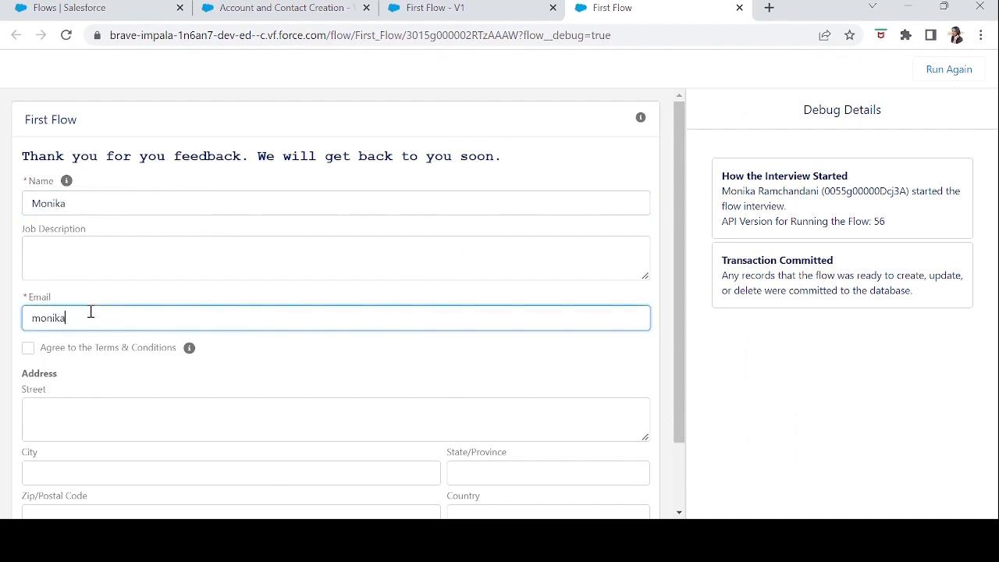
key("Tab")
left_click(29, 349)
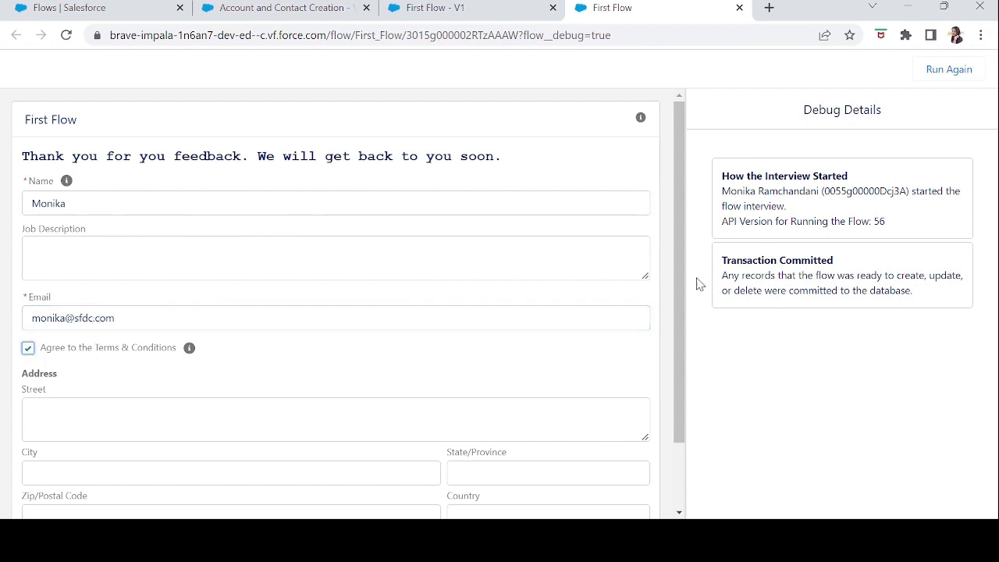
scroll(680, 390, "down", 2)
left_click(632, 485)
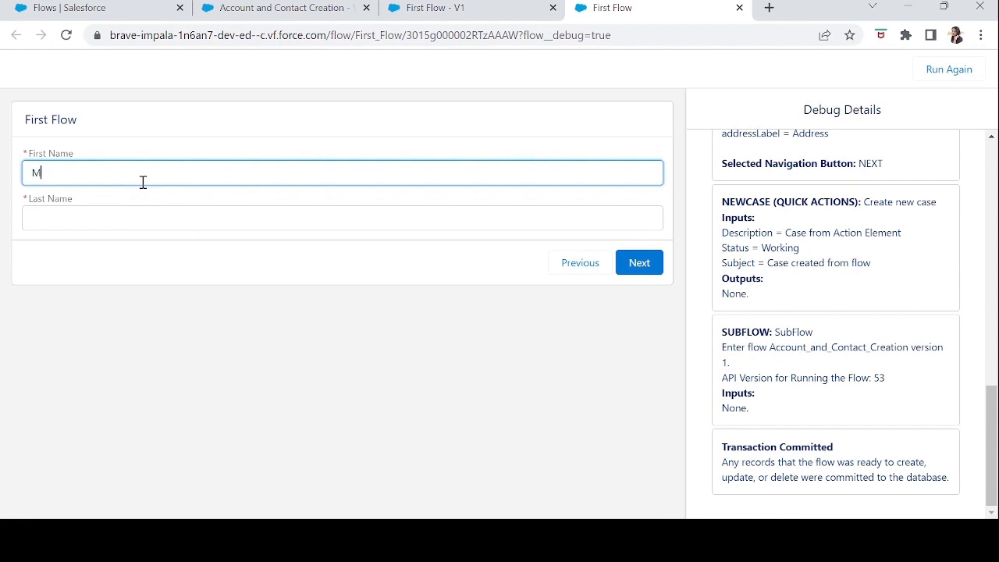
Complete the subflow screen with the first name and "with Subflow" as the last name, and continue to create the account and contact.
key("Tab")
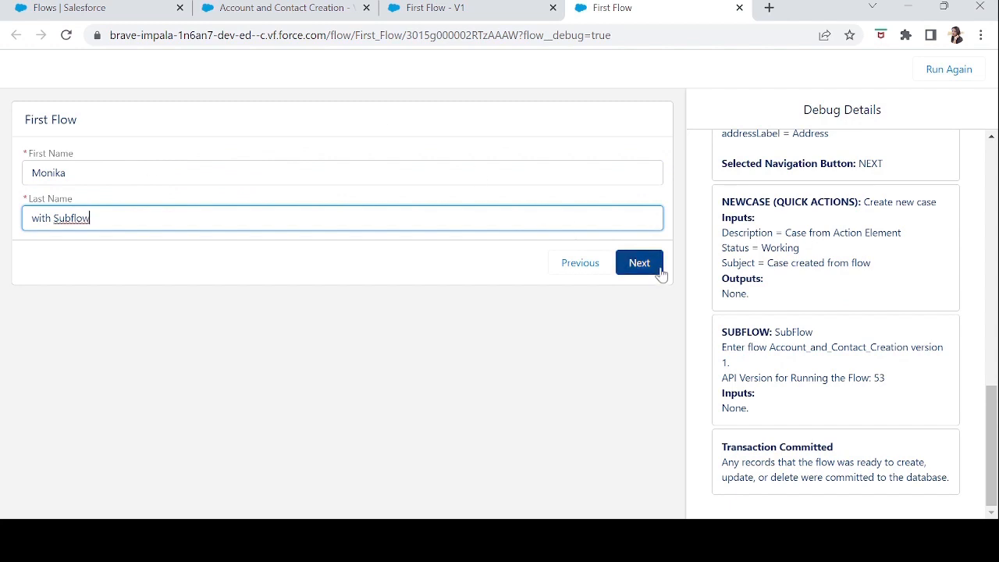
left_click(293, 13)
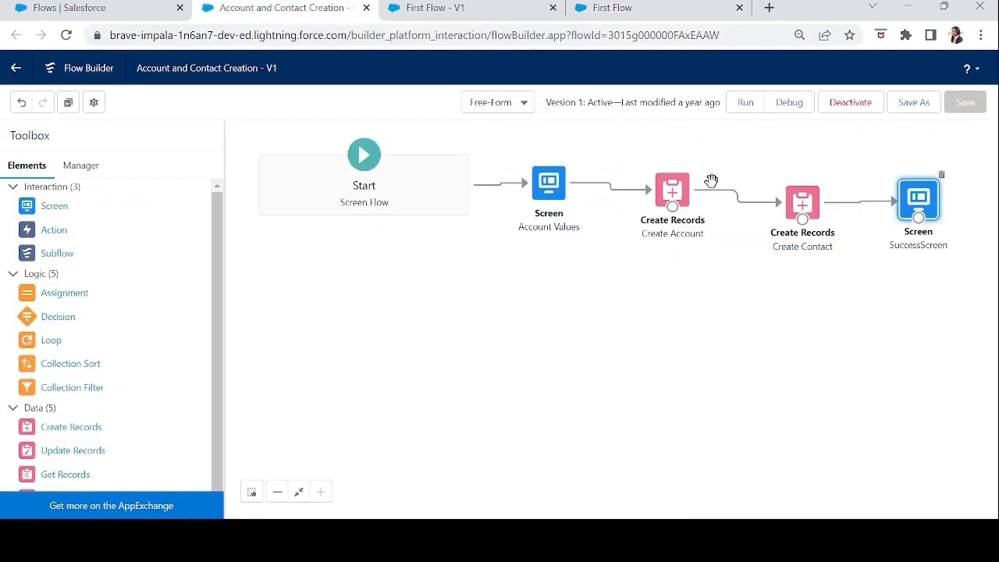
left_click(598, 6)
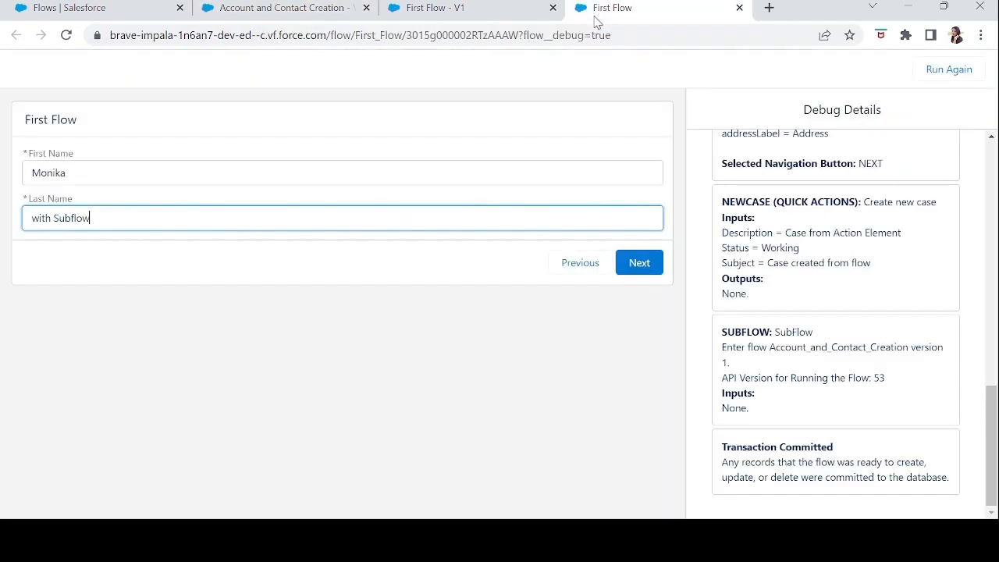
left_click(653, 268)
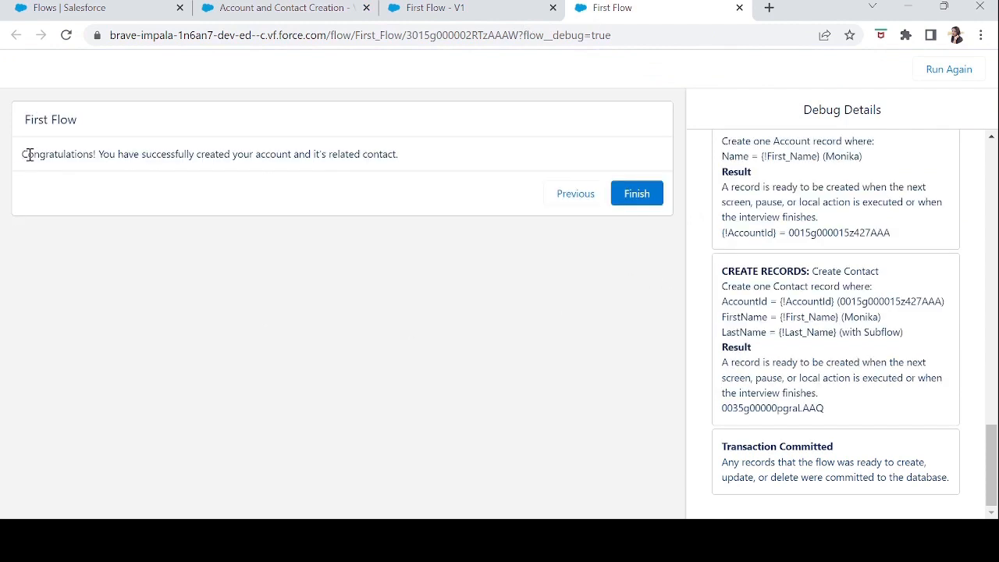
Compare the success message in the debug run with the SuccessScreen element of the Account and Contact Creation flow.
left_click_drag(29, 155, 221, 172)
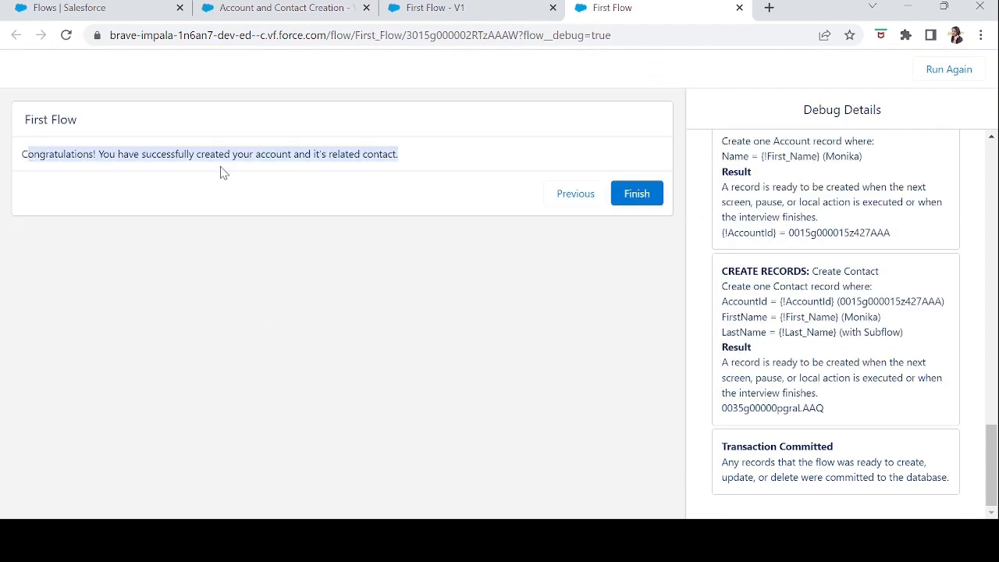
left_click(426, 169)
left_click(314, 11)
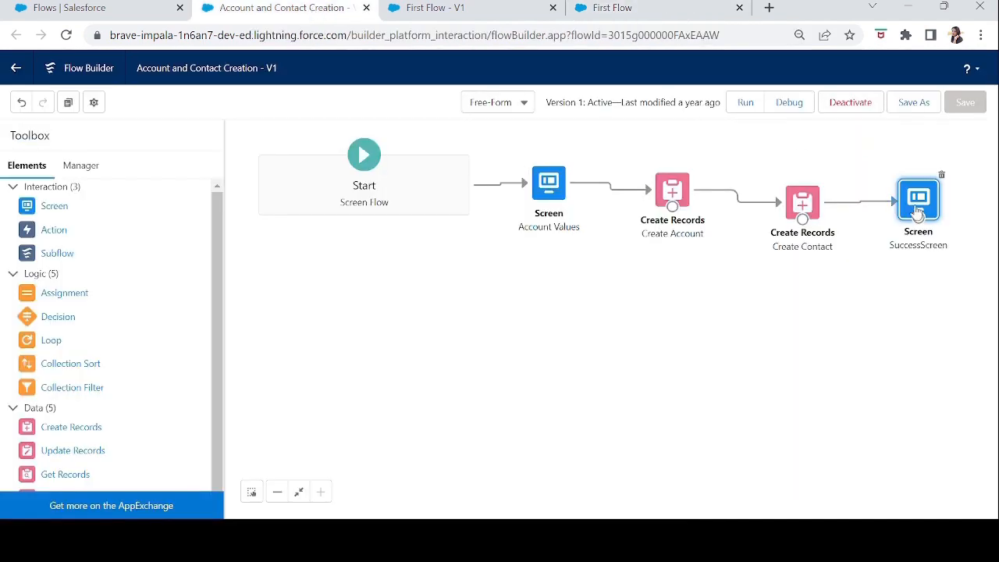
Find Accounts through the app search and open the account record created by the subflow from the Recently Viewed list.
left_click(114, 16)
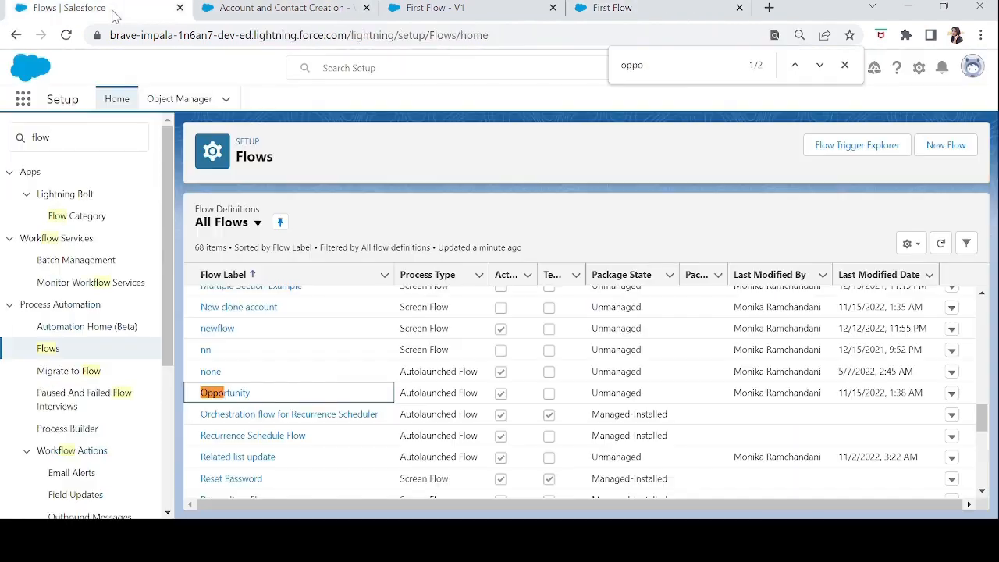
left_click(20, 103)
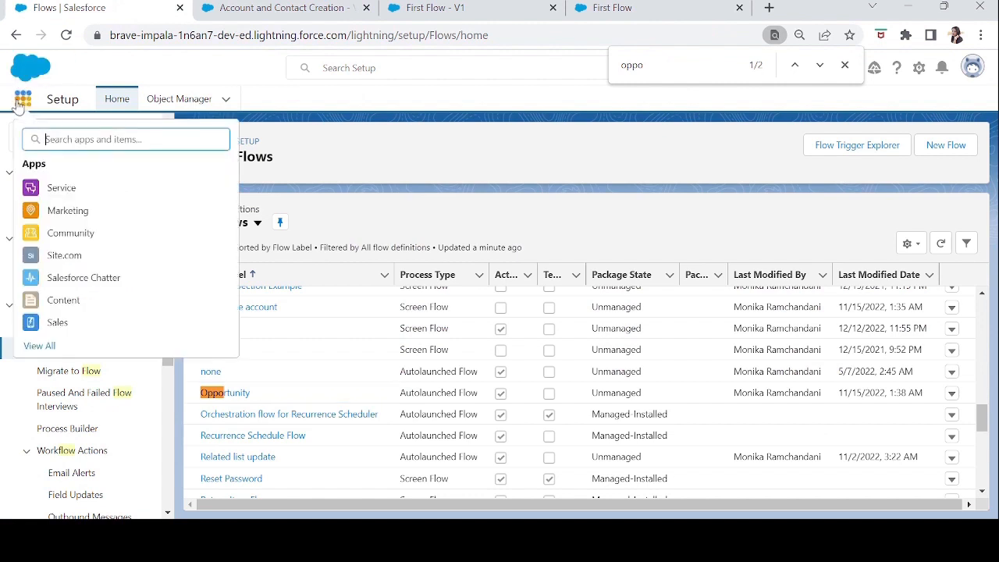
type("acc")
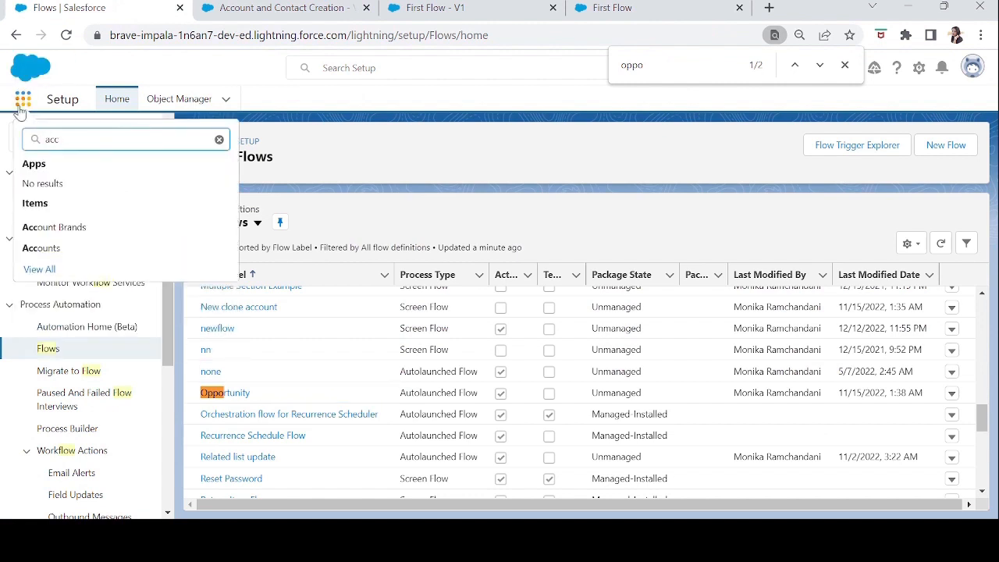
left_click(40, 252)
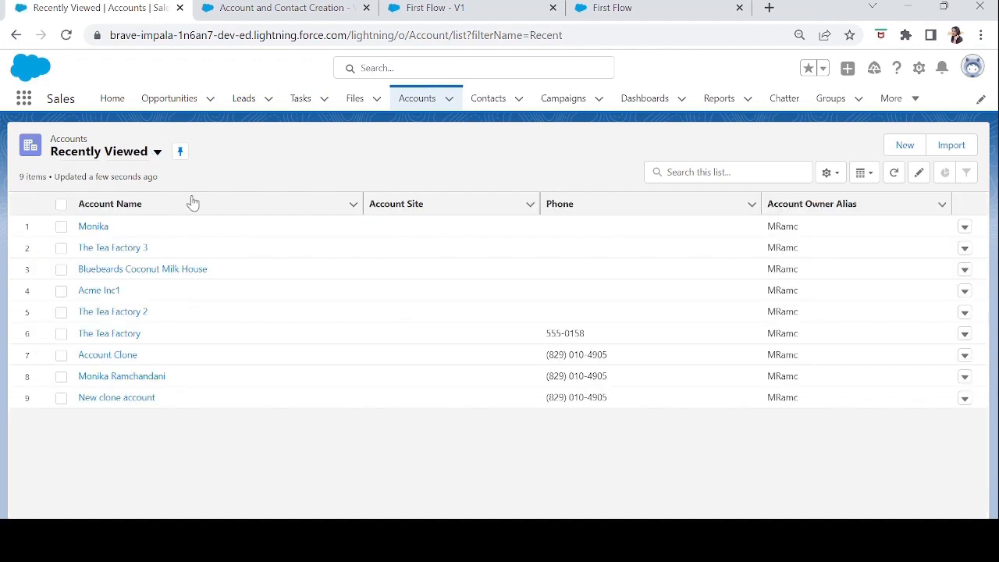
left_click(94, 227)
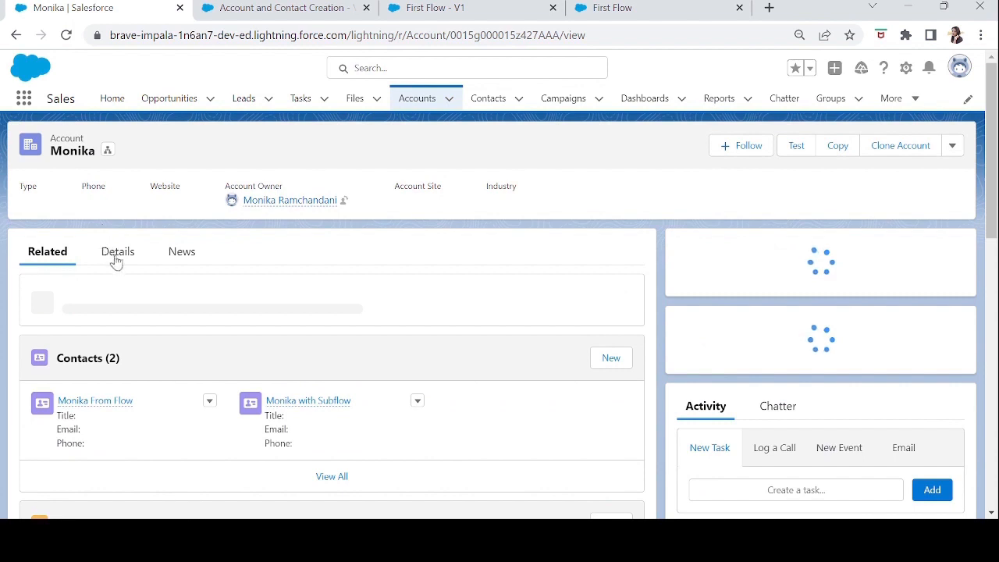
Review the account's details and related contacts, and check the details of the contact created with the subflow.
left_click(118, 264)
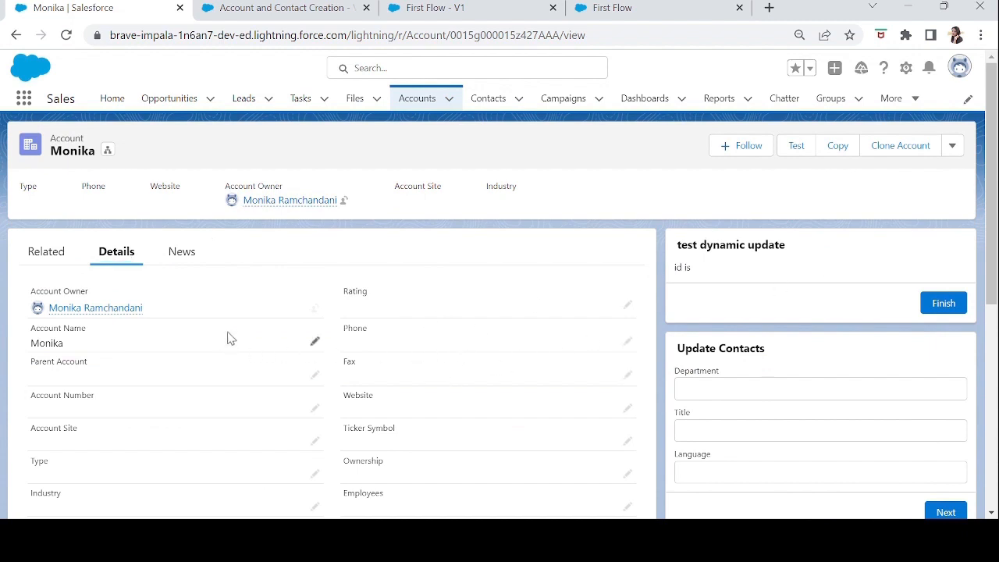
scroll(227, 337, "down", 1)
left_click(56, 197)
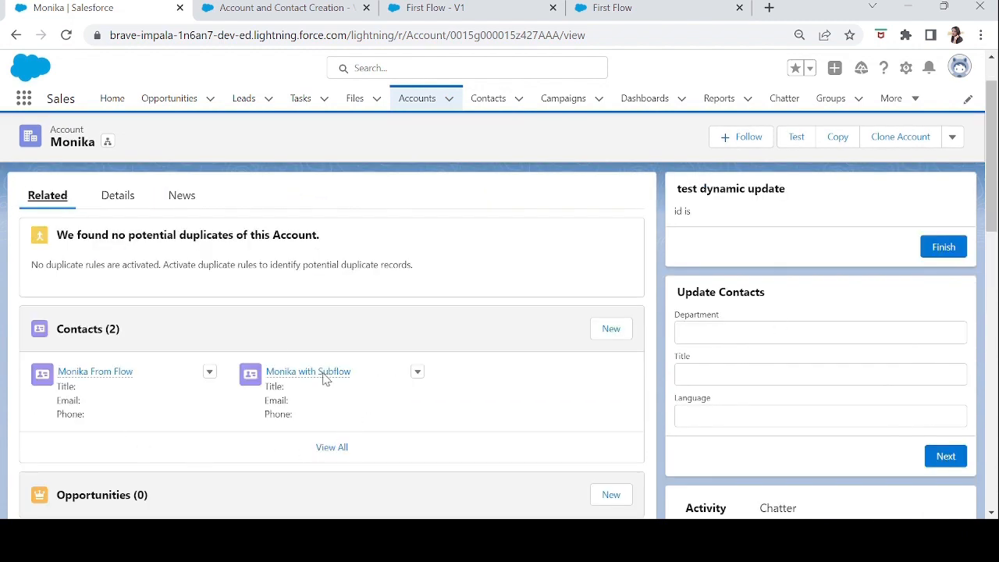
left_click(289, 372)
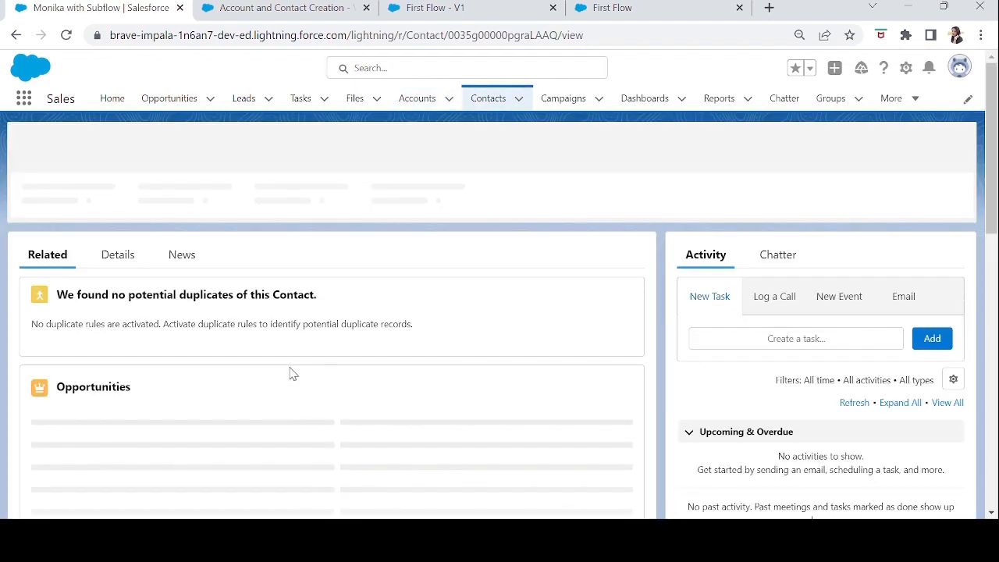
left_click(117, 253)
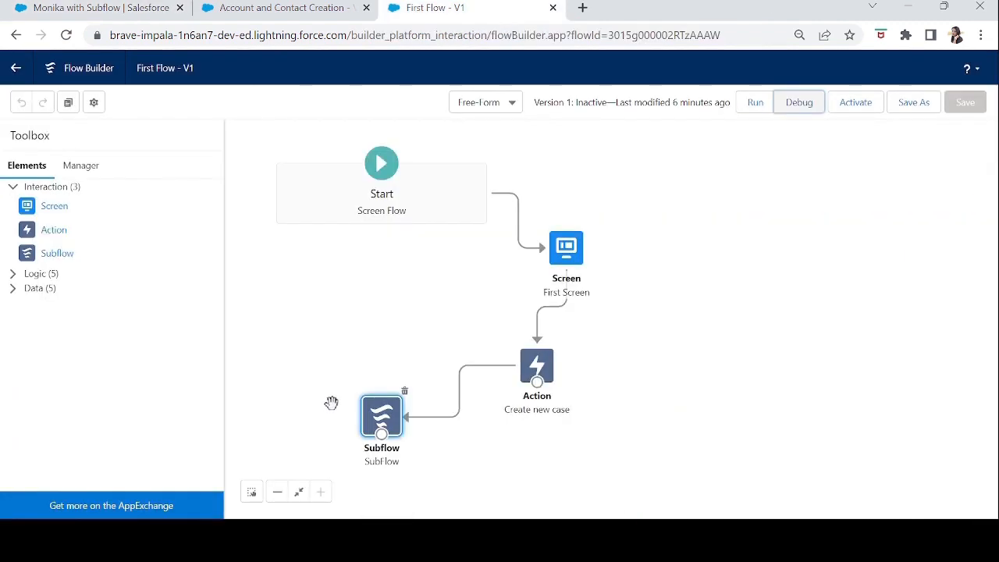
Return to the First Flow canvas and select its SubFlow element.
left_click(382, 421)
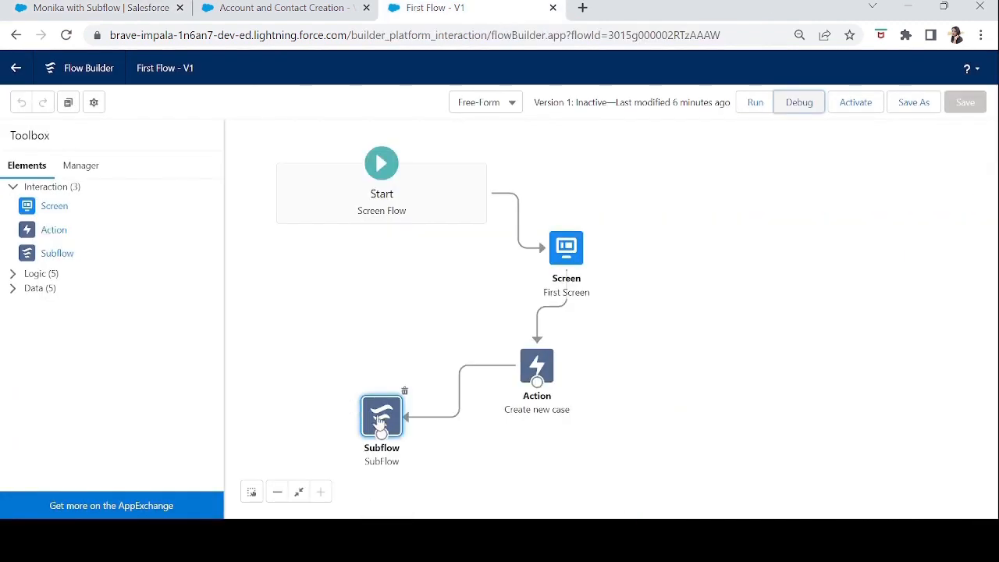